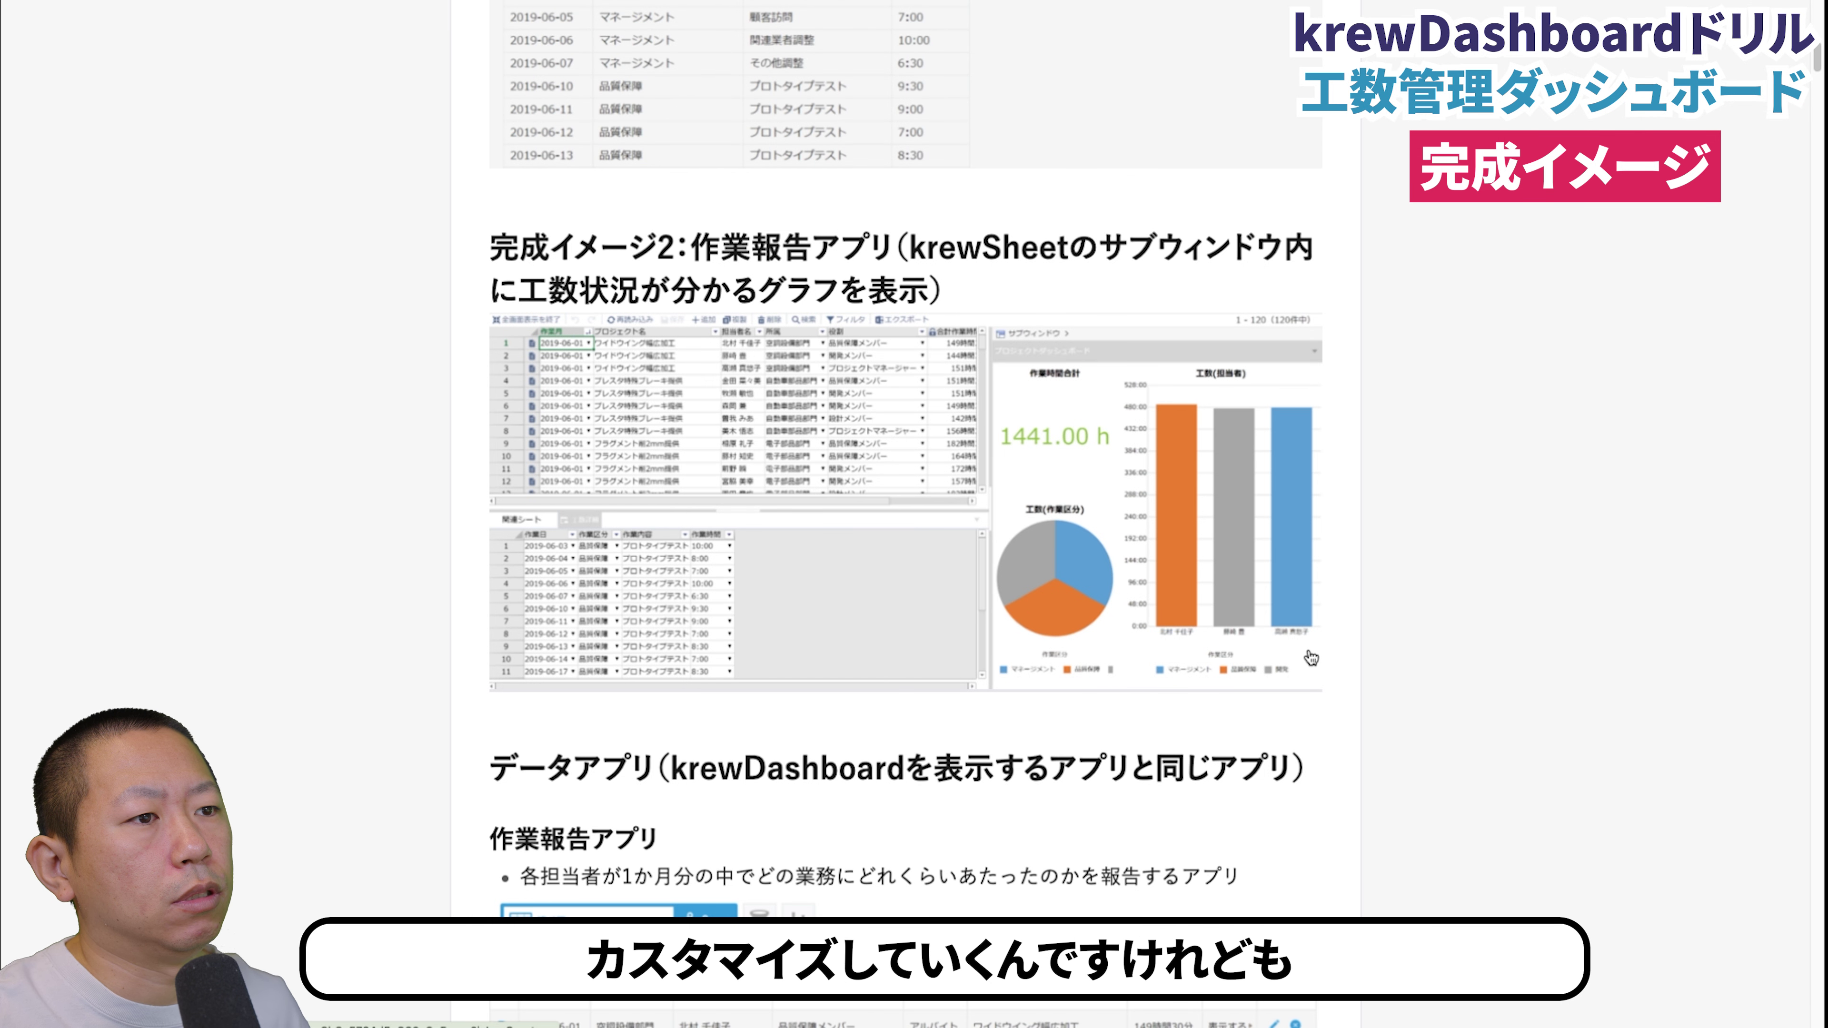
Examine the reference page's completed examples of the record detail graphs and the krewSheet sub-window graphs.
scroll(1228, 611, "up", 1)
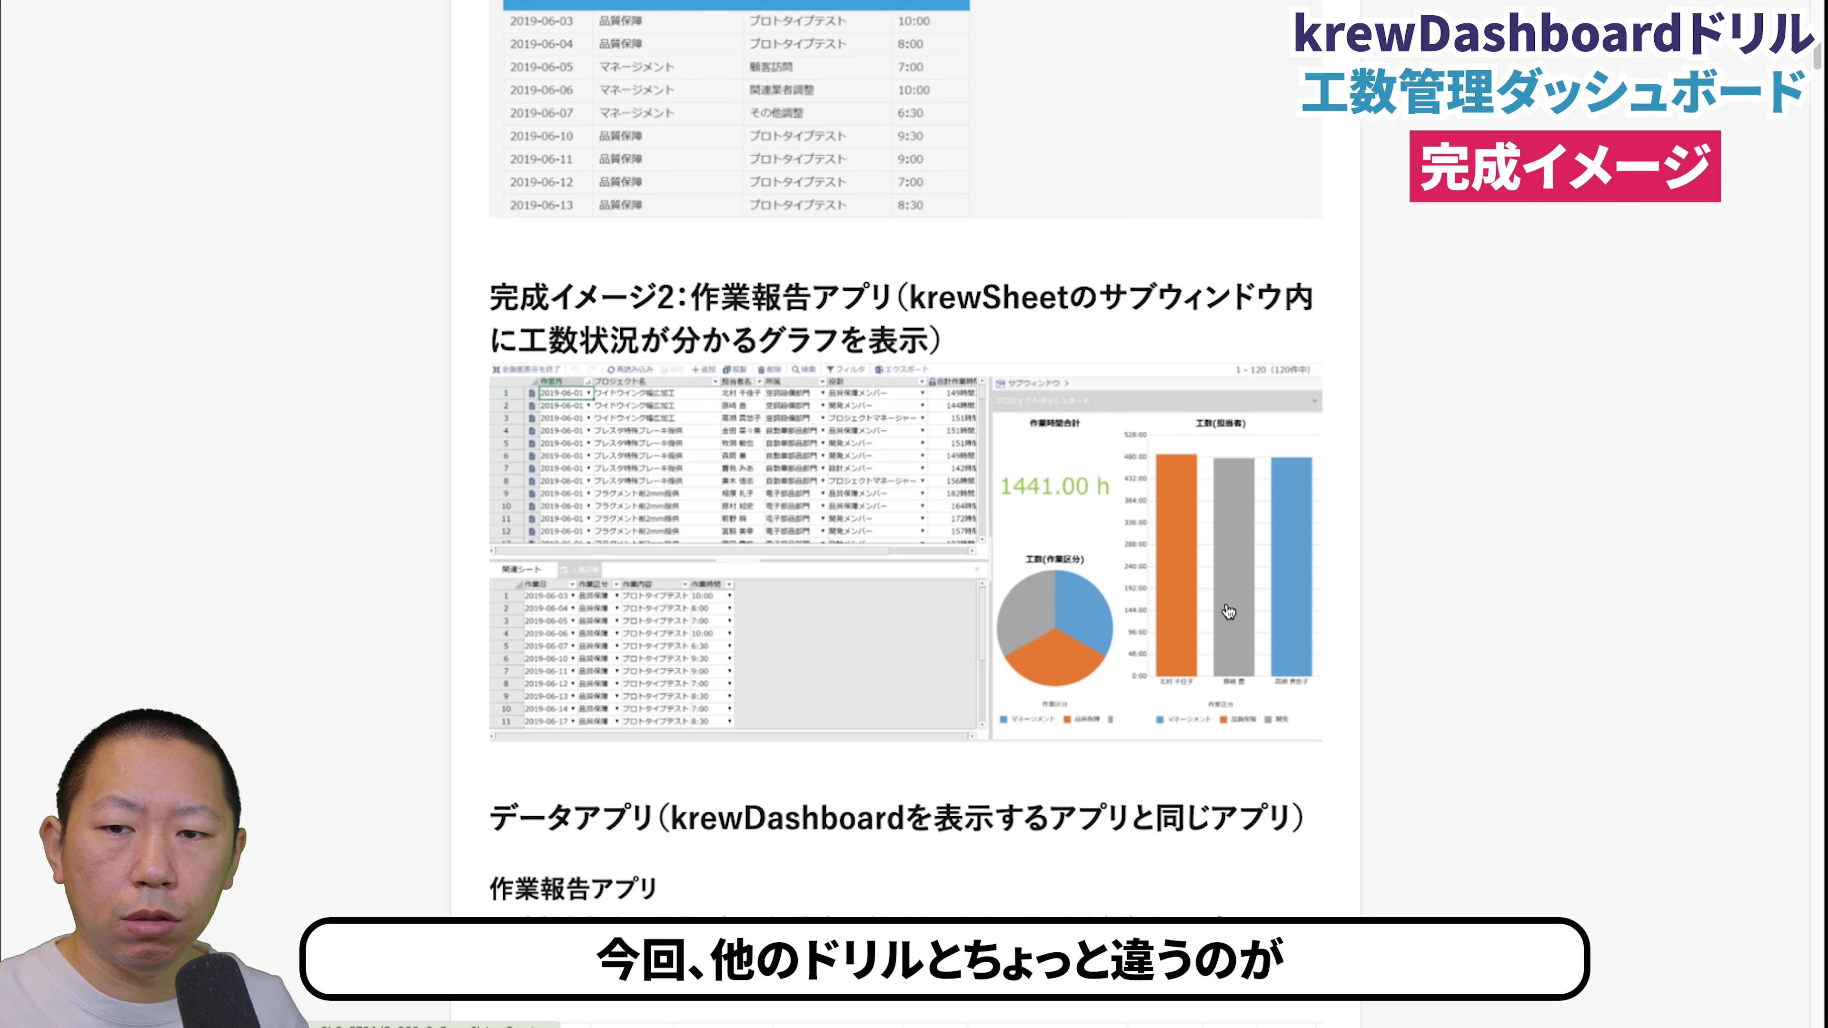
scroll(1228, 611, "up", 10)
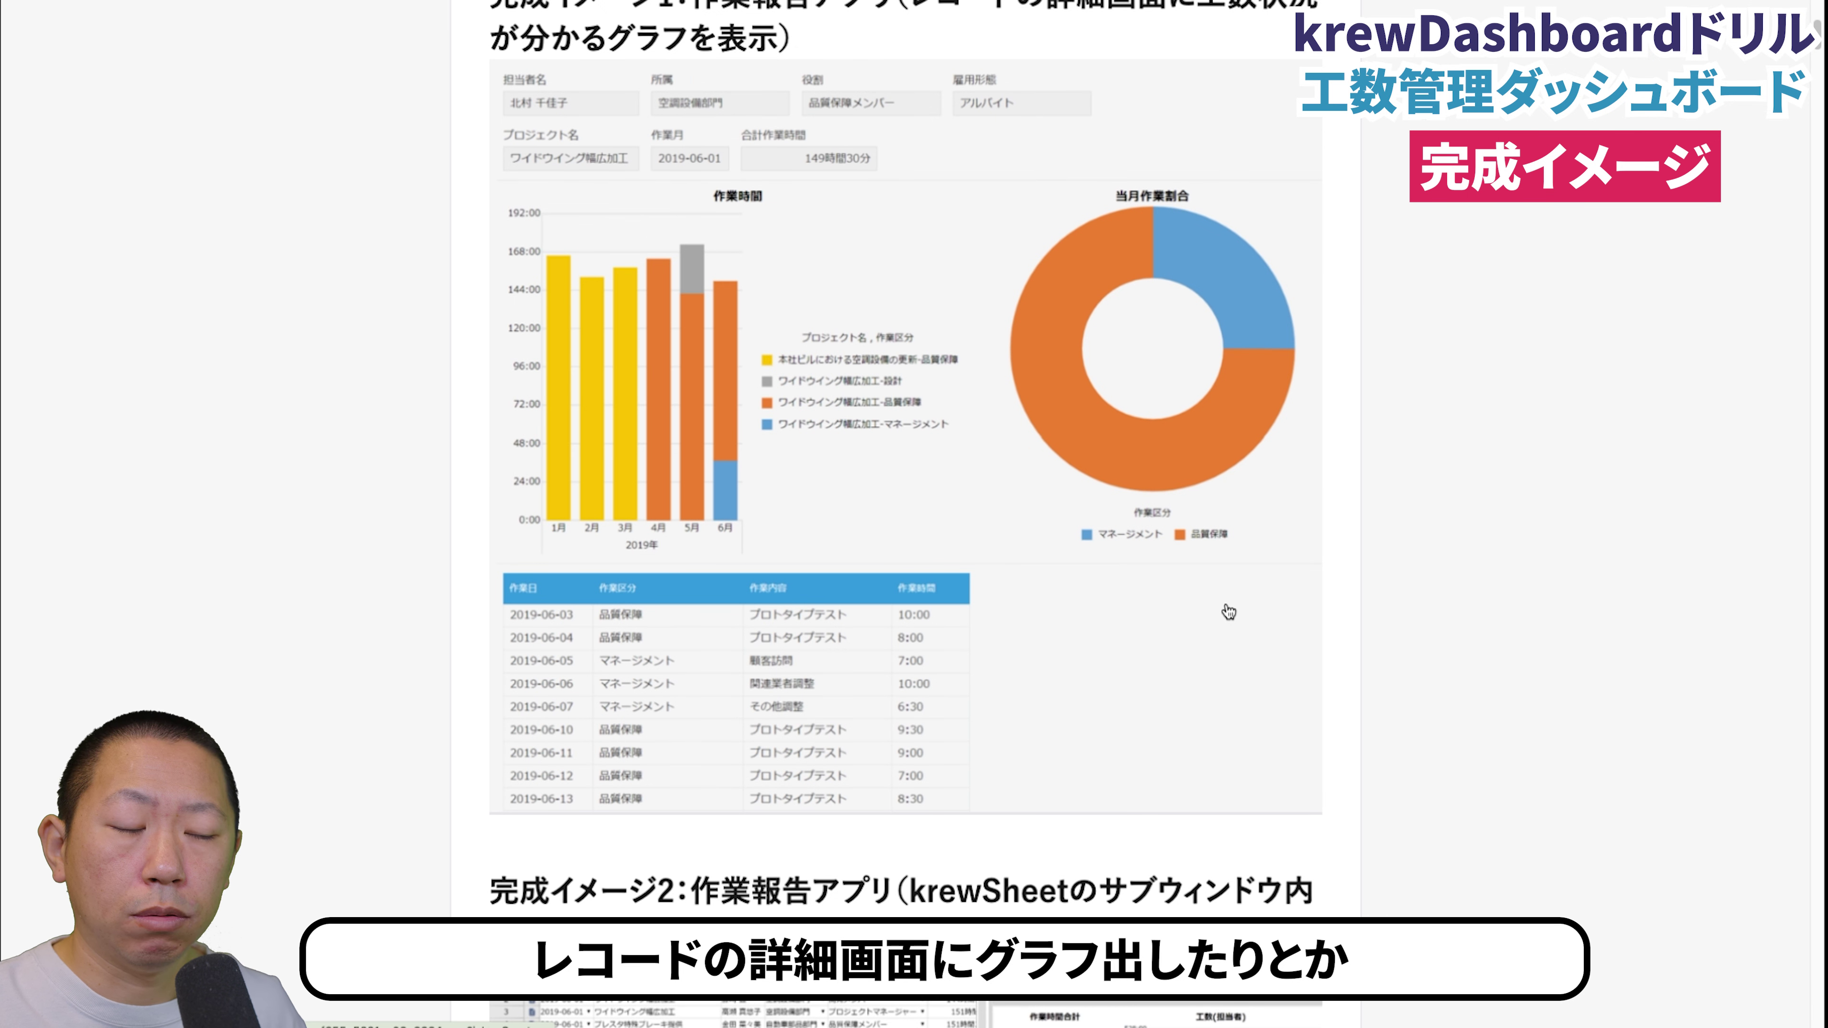
scroll(1228, 611, "down", 8)
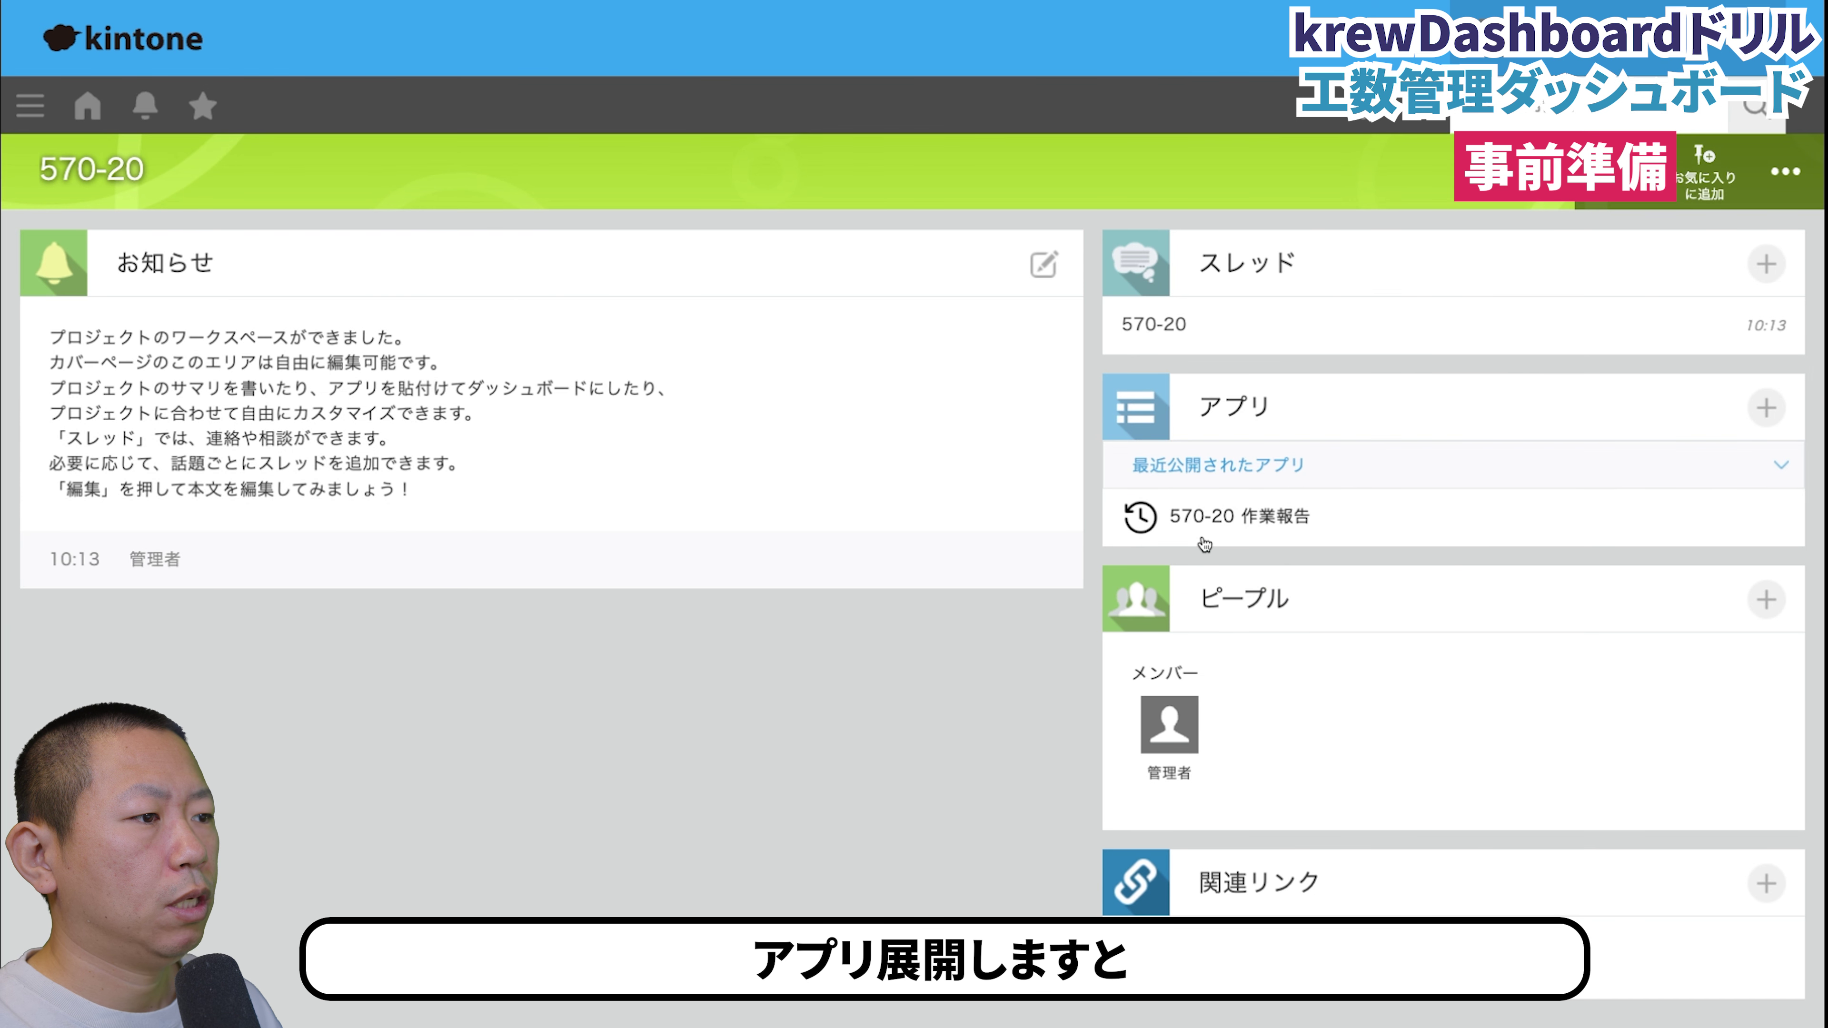
Open the settings of the 570-20 作業報告 app and check the element ID of the large blank space in its form.
left_click(1232, 518)
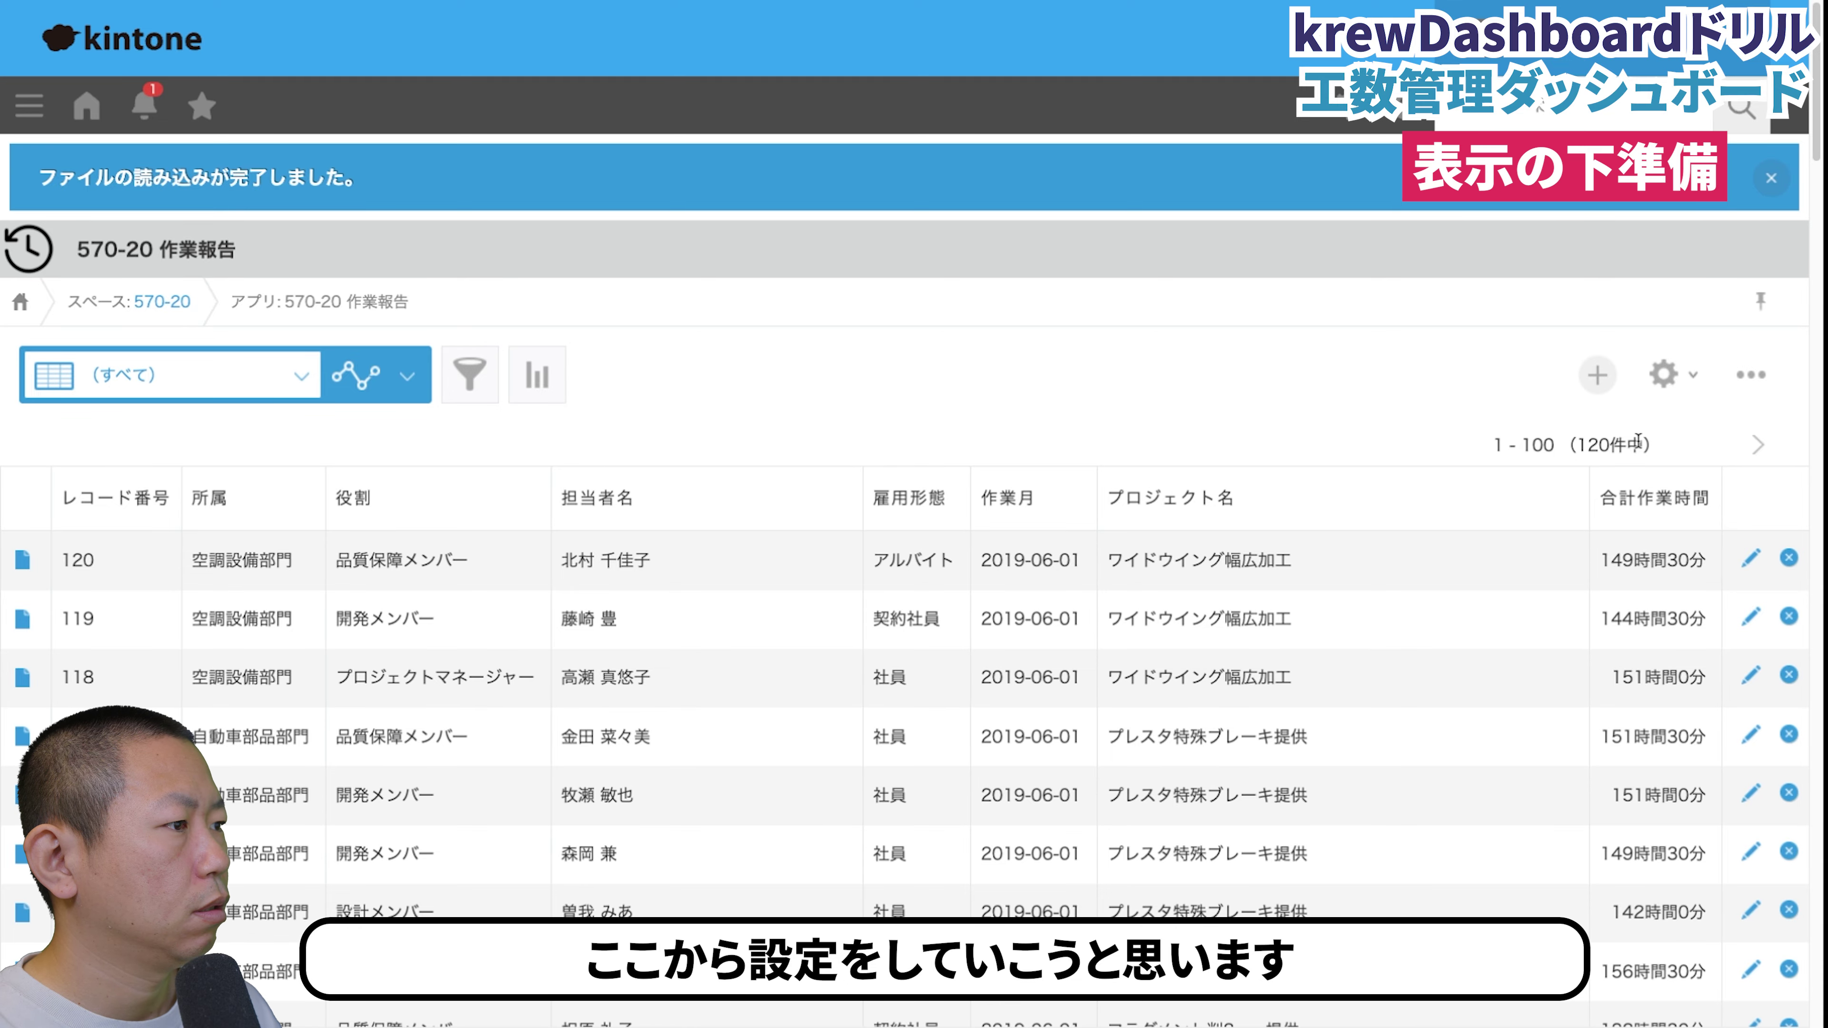
left_click(1666, 389)
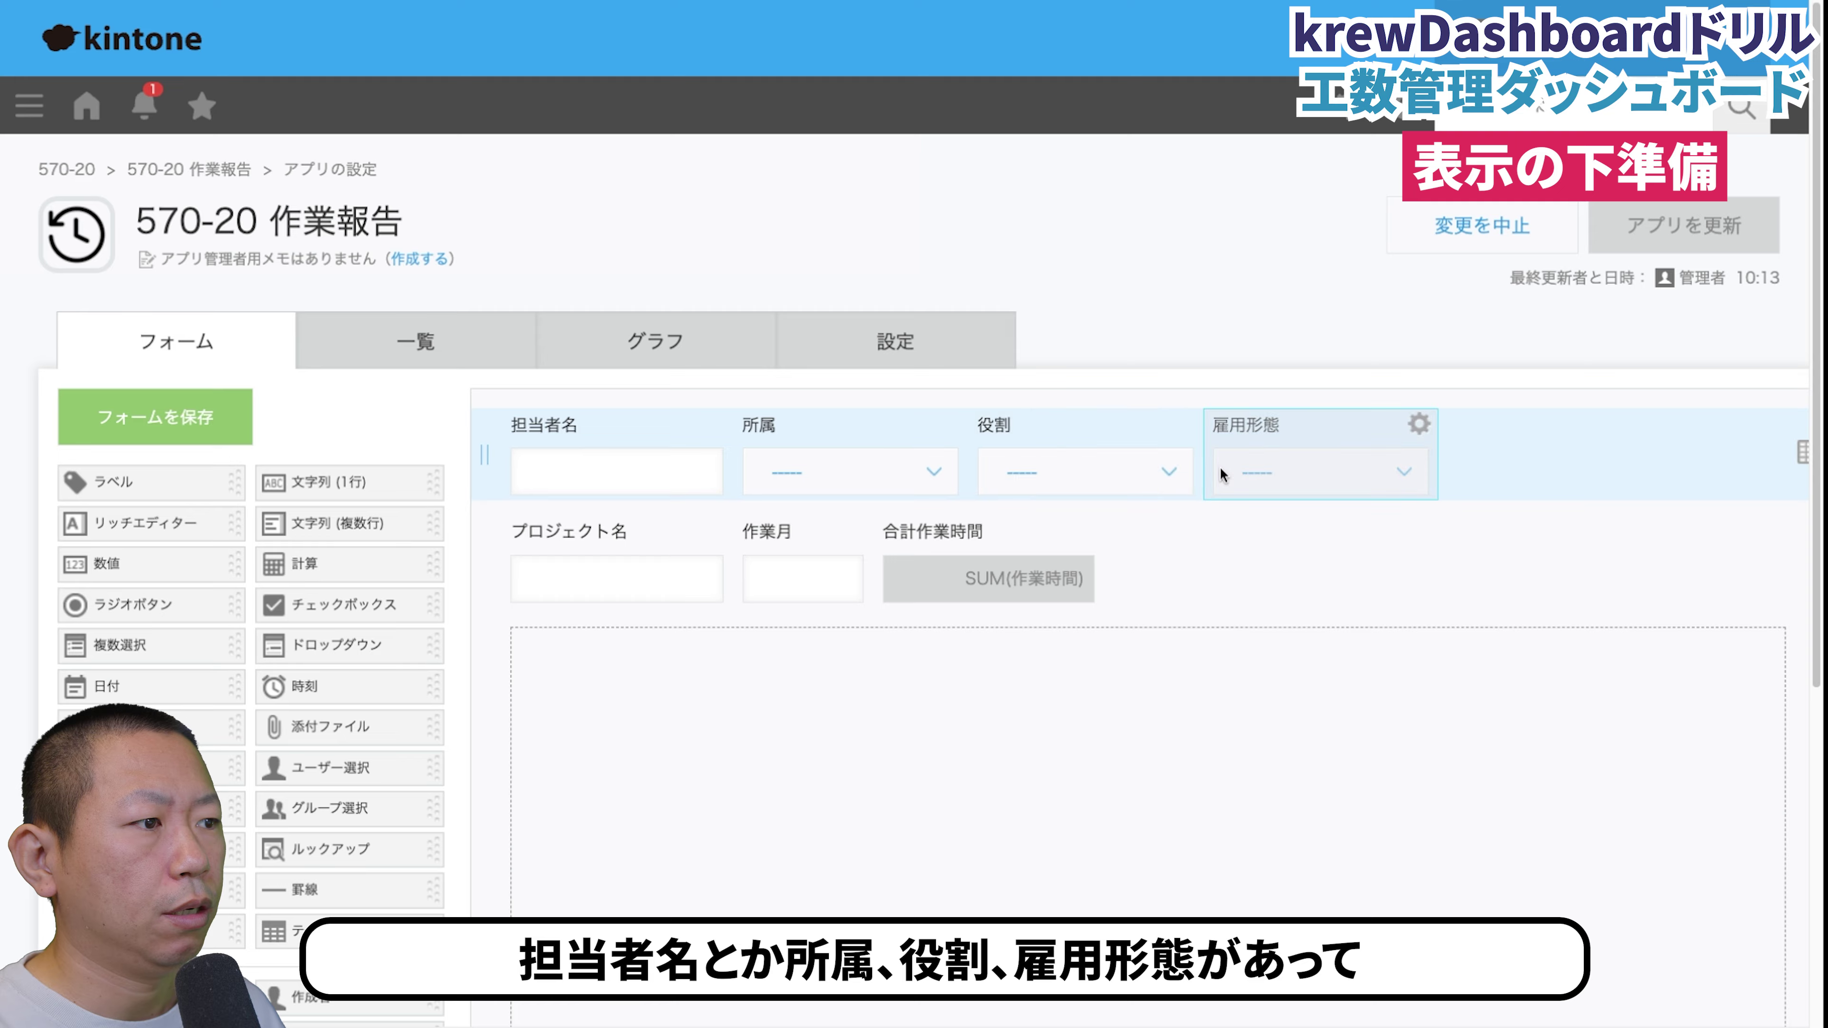
scroll(1061, 598, "down", 4)
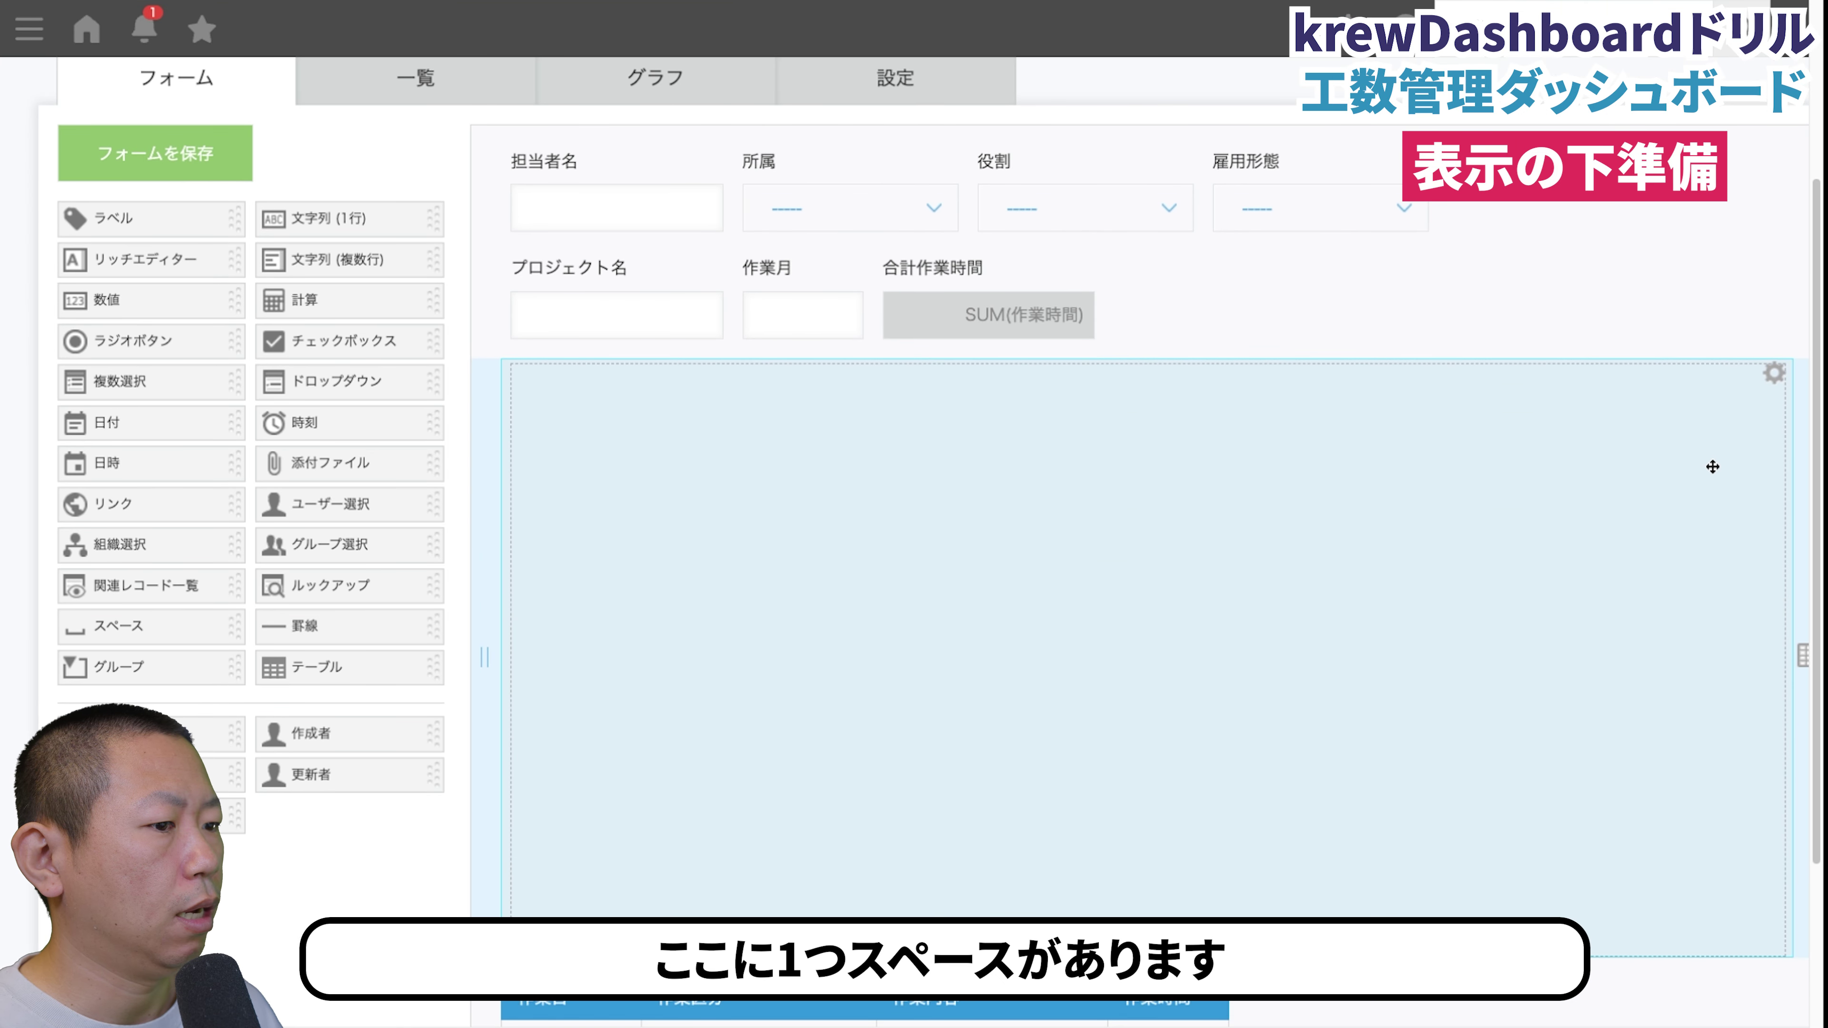
scroll(1714, 465, "down", 3)
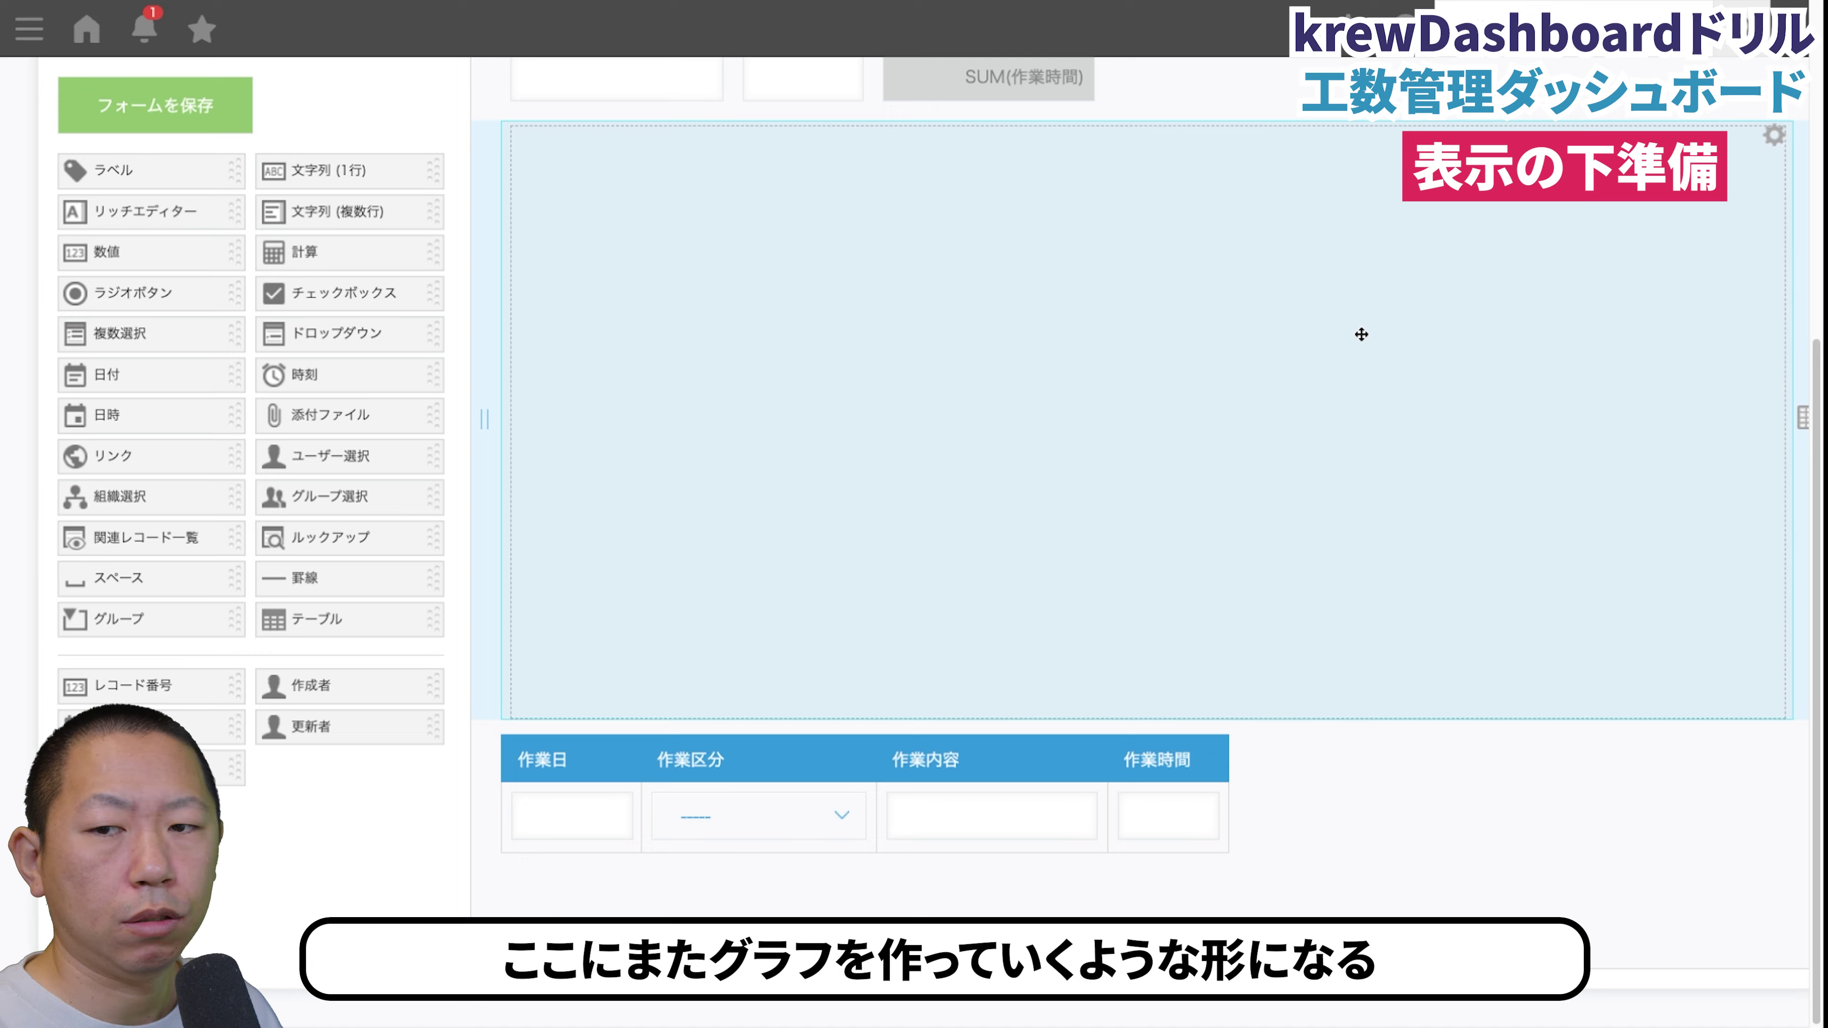
scroll(1135, 331, "up", 5)
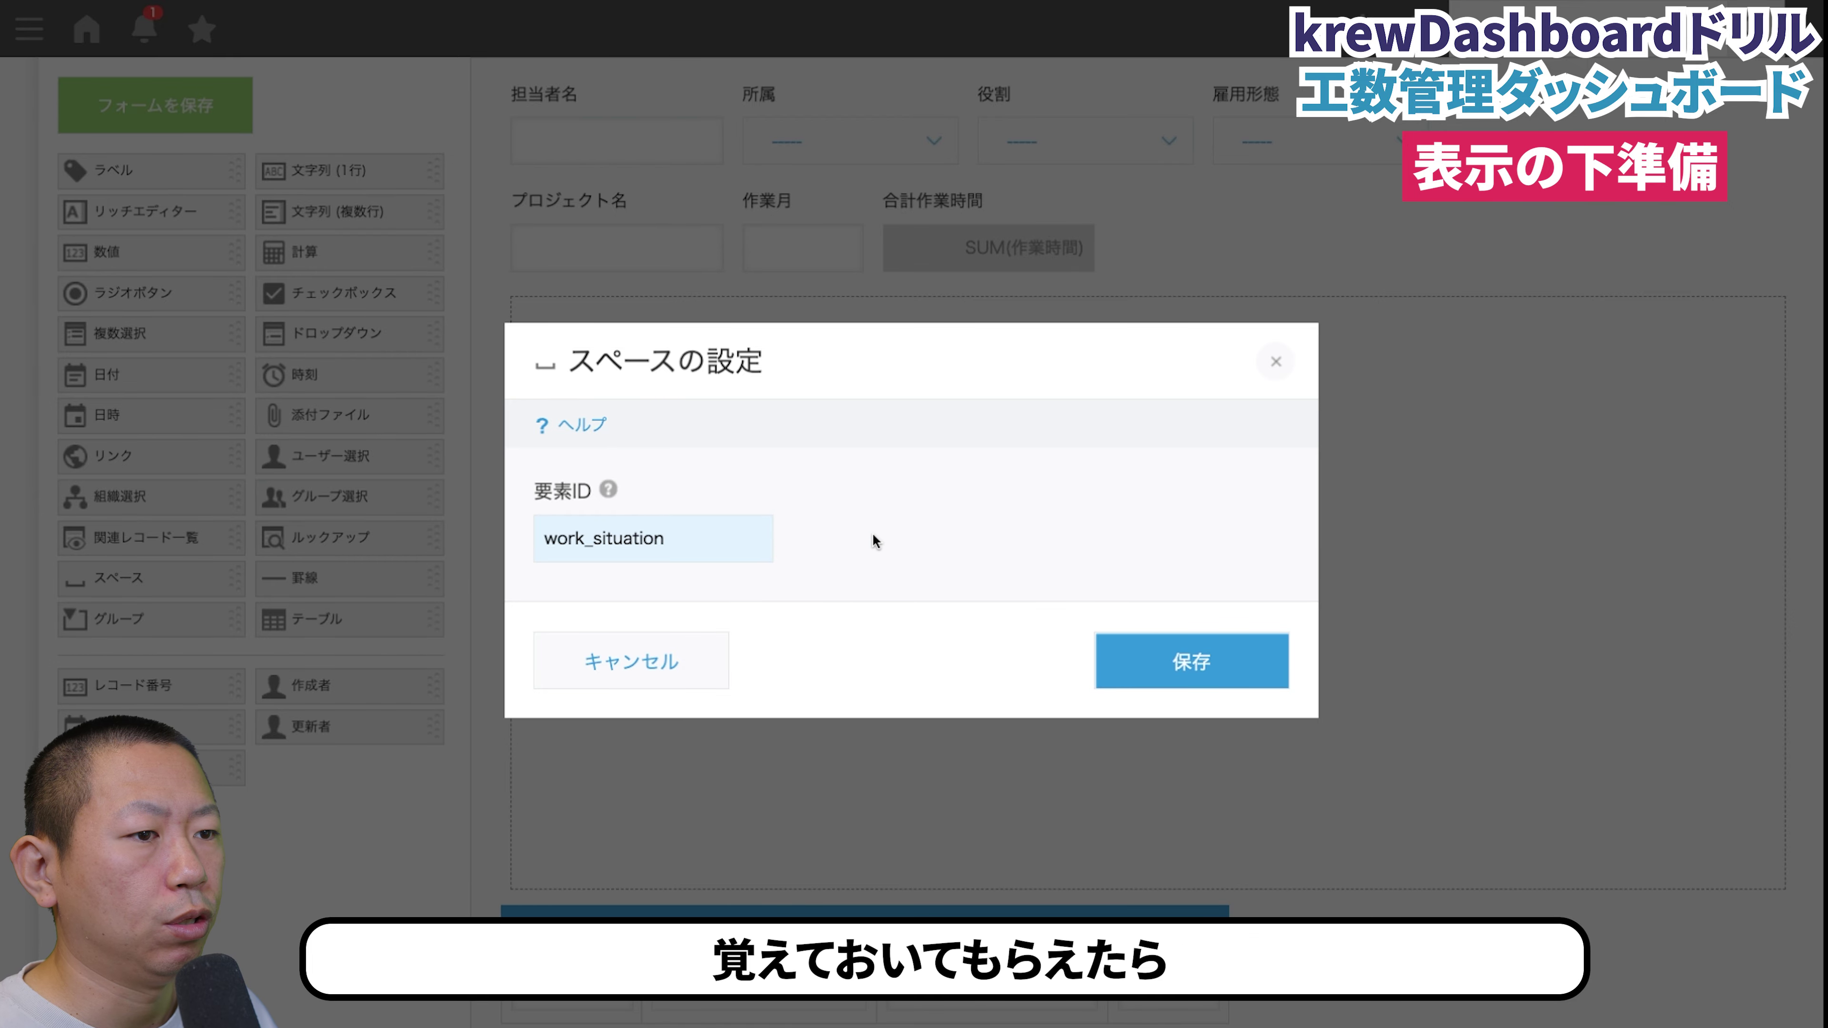
left_click(1276, 361)
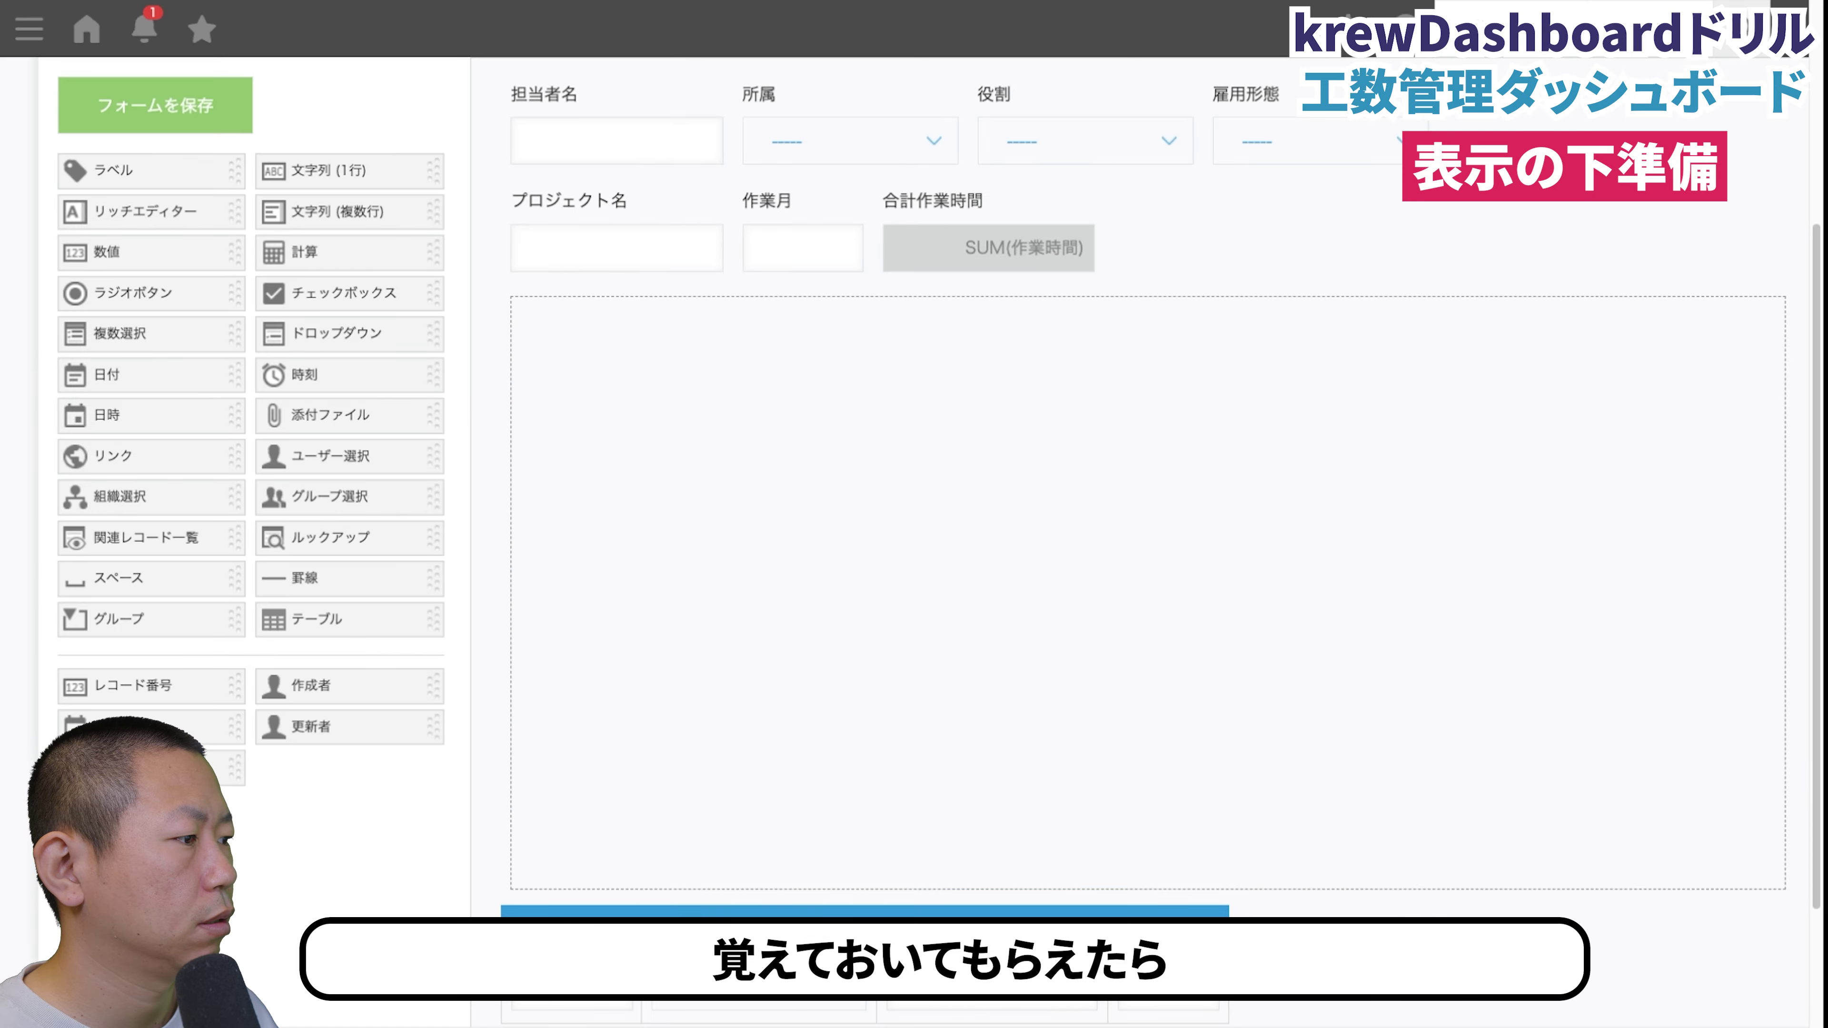
scroll(1105, 540, "up", 5)
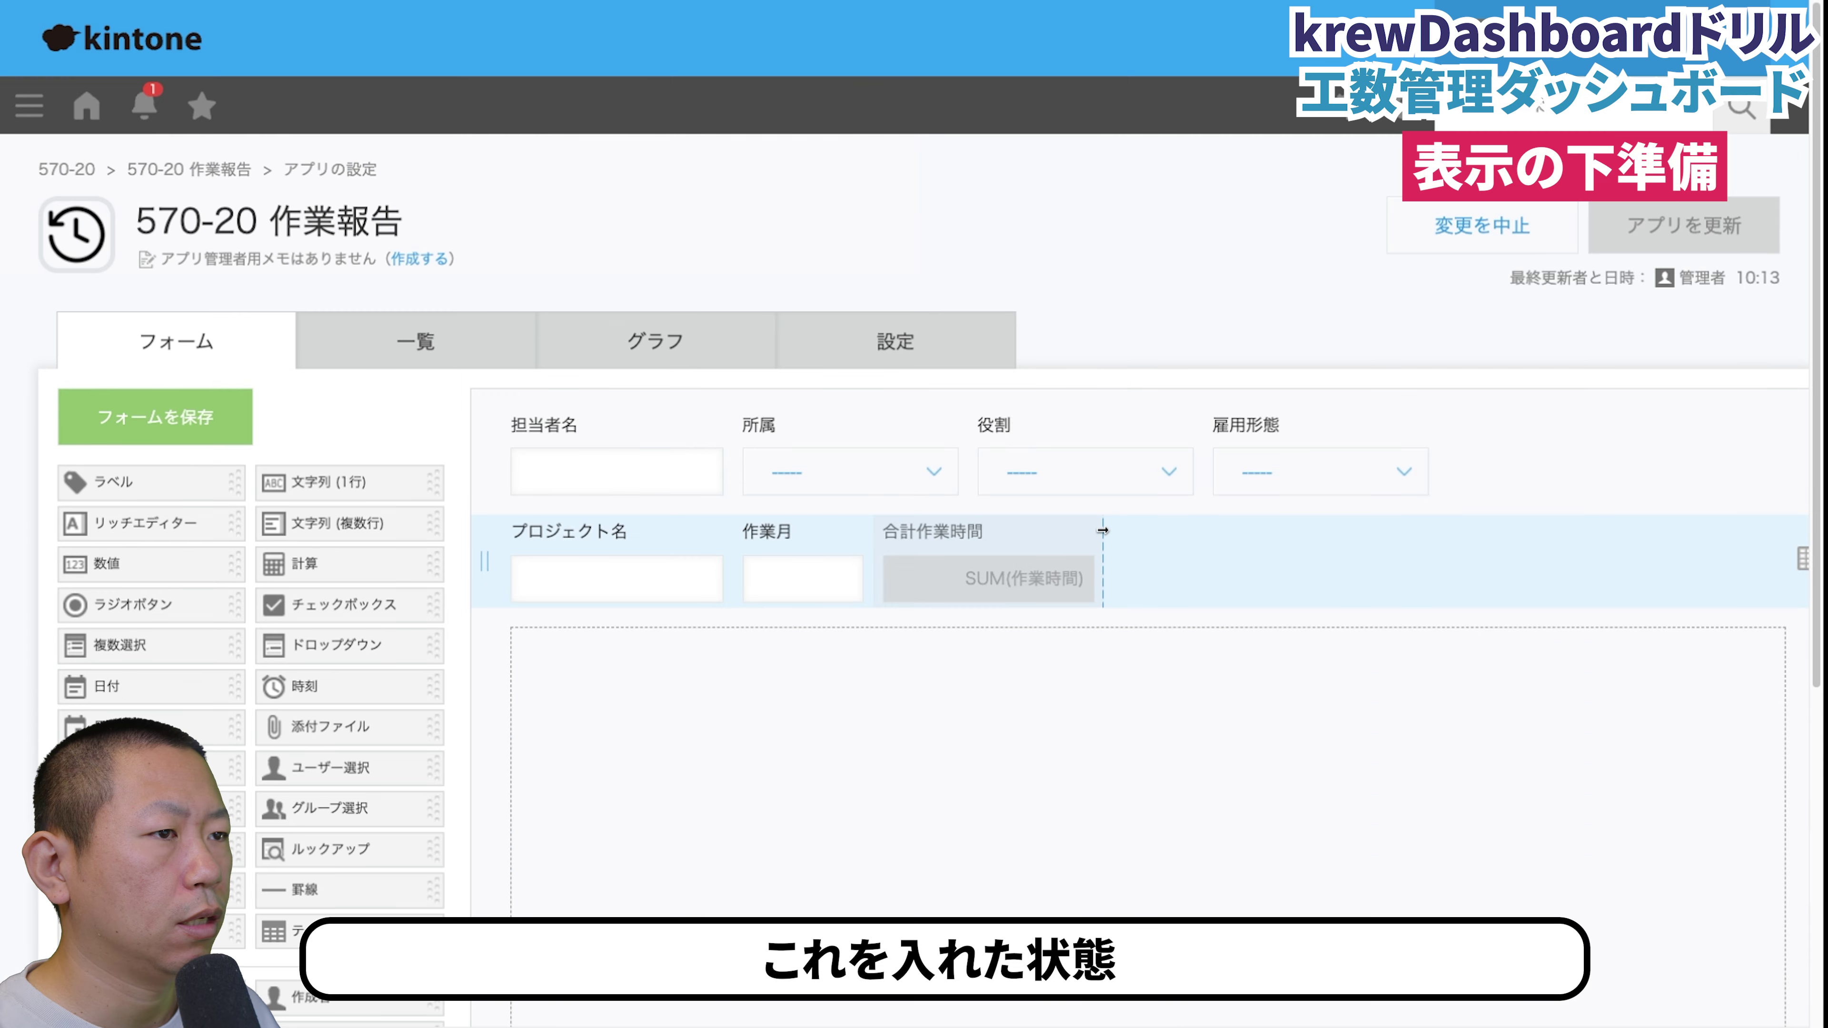
scroll(837, 720, "down", 5)
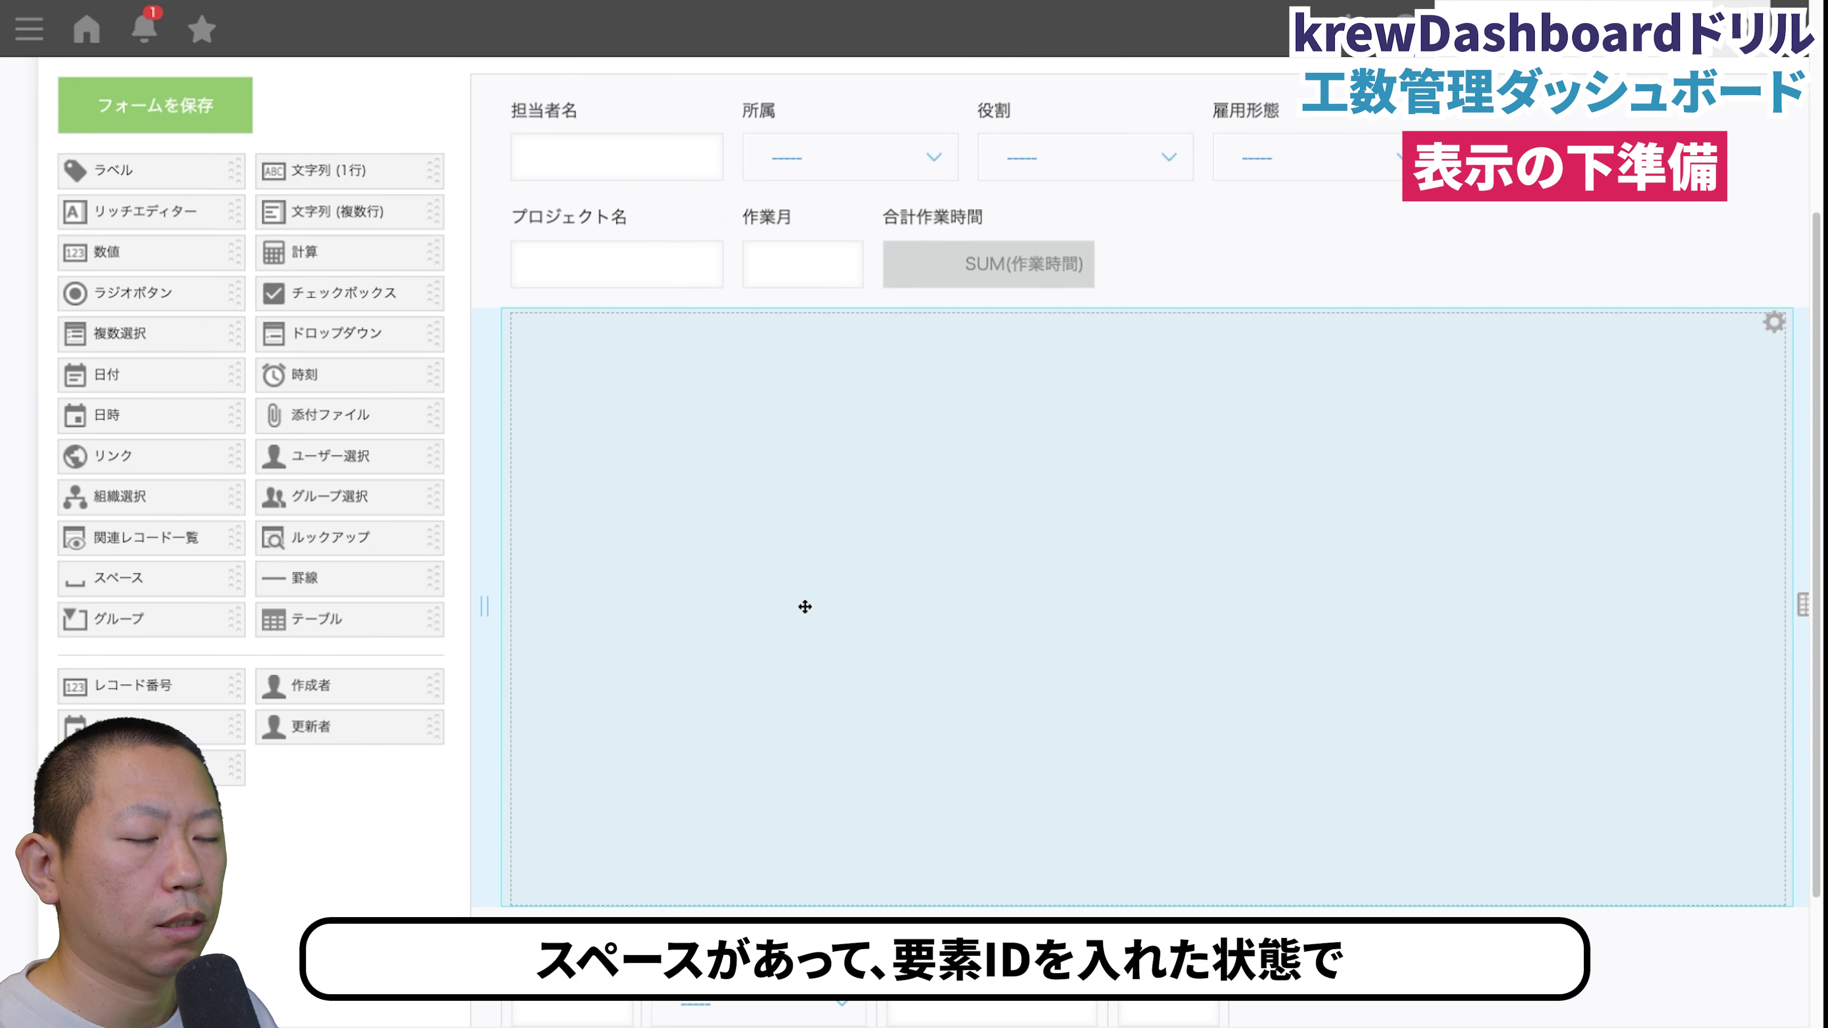
scroll(768, 596, "up", 5)
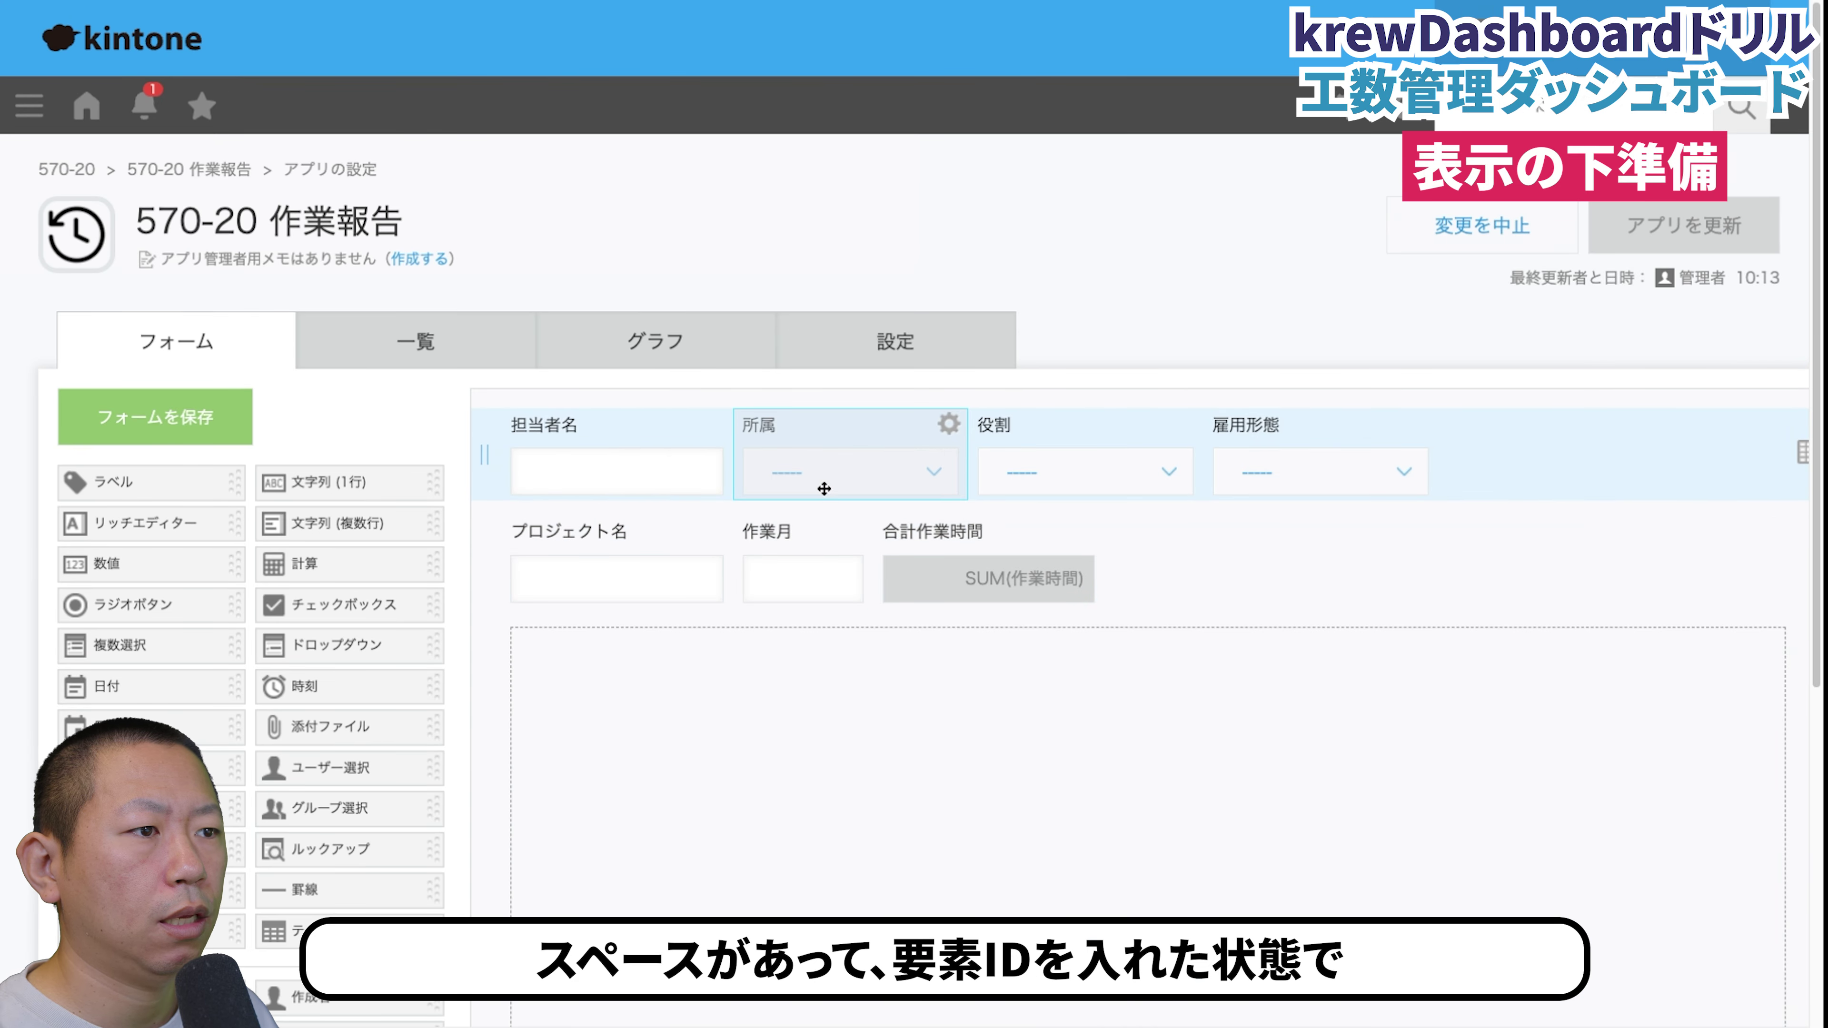
Open the krewDashboard plugin settings and choose the work_situation space of the record detail screen as the display area.
left_click(920, 344)
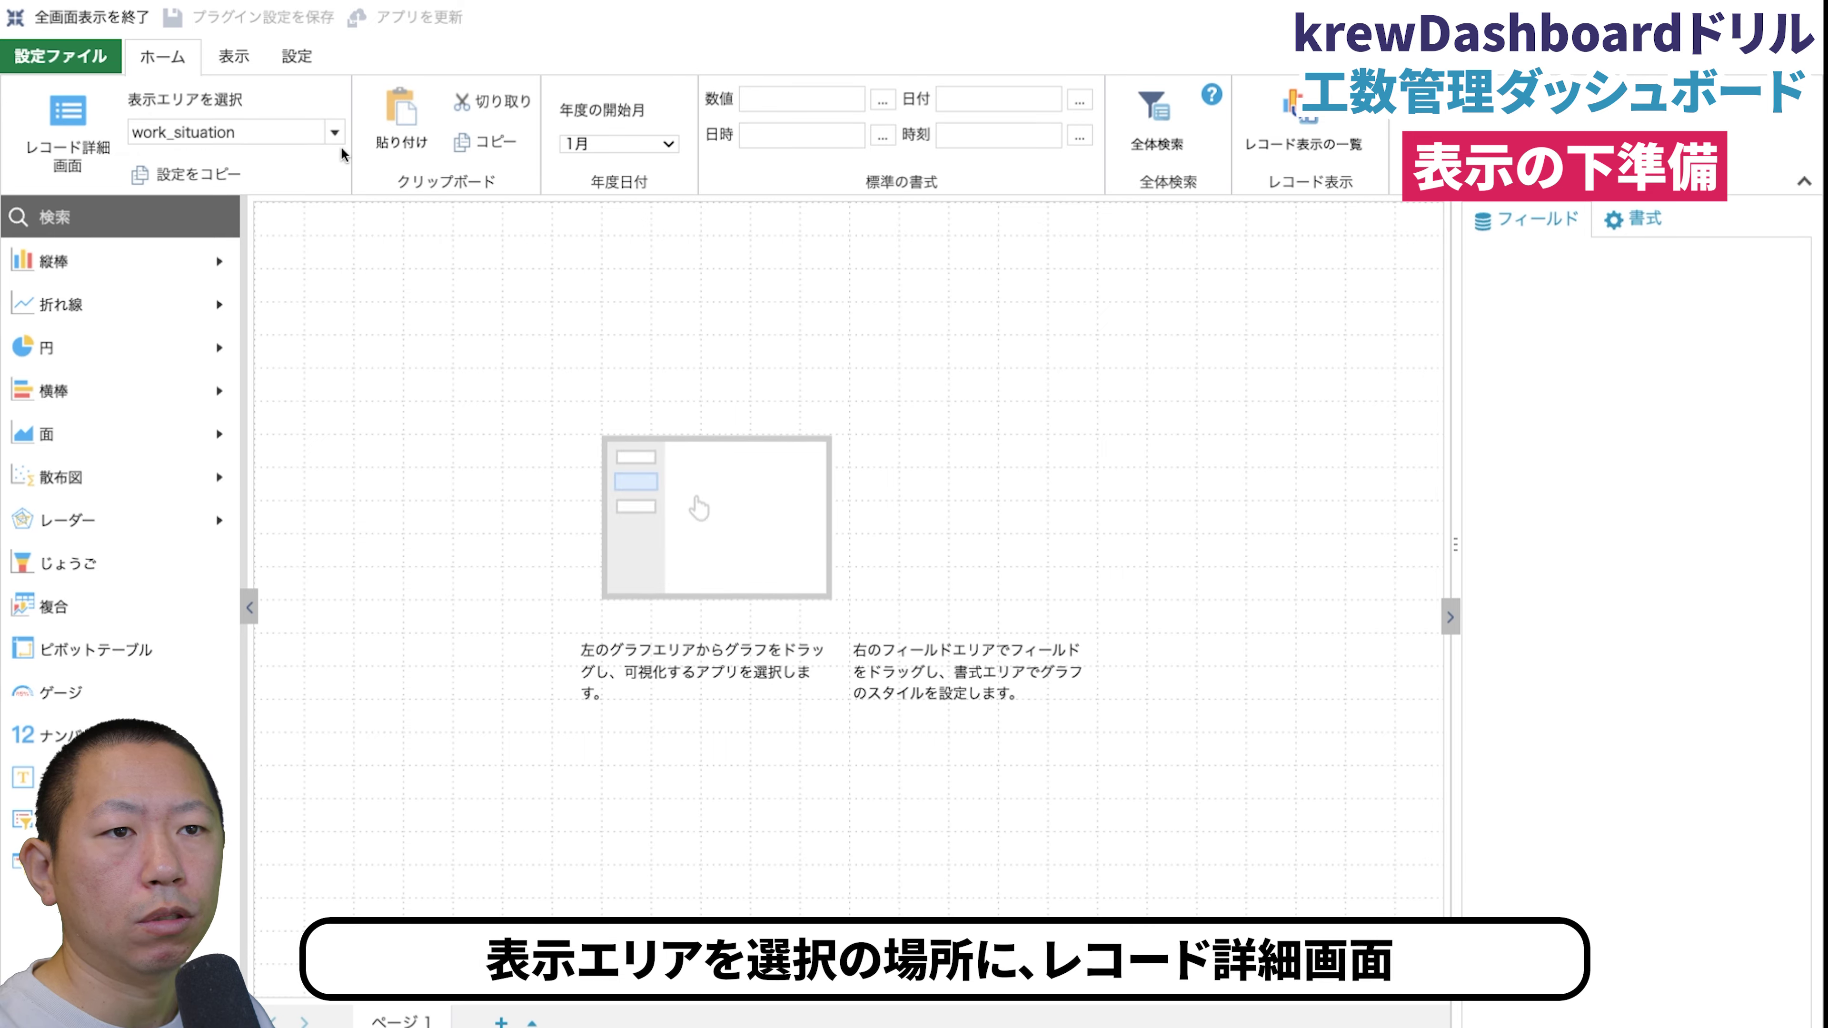
left_click(324, 144)
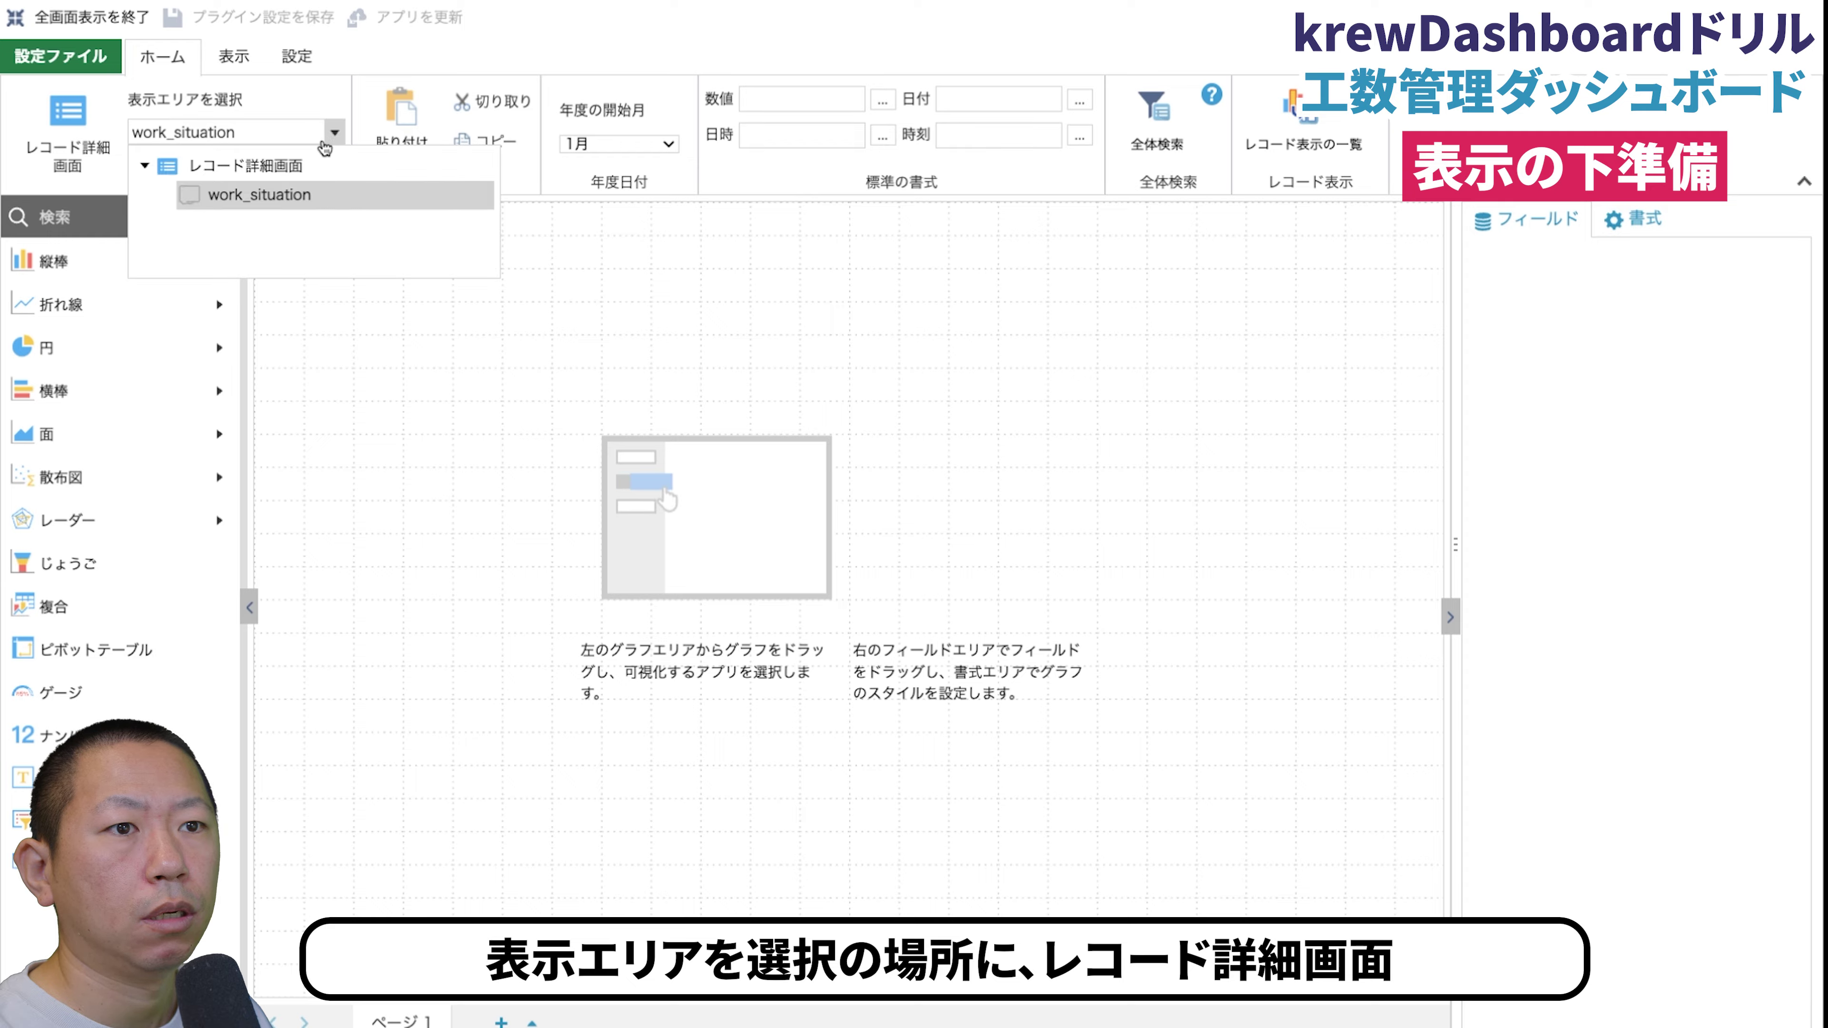
left_click(272, 200)
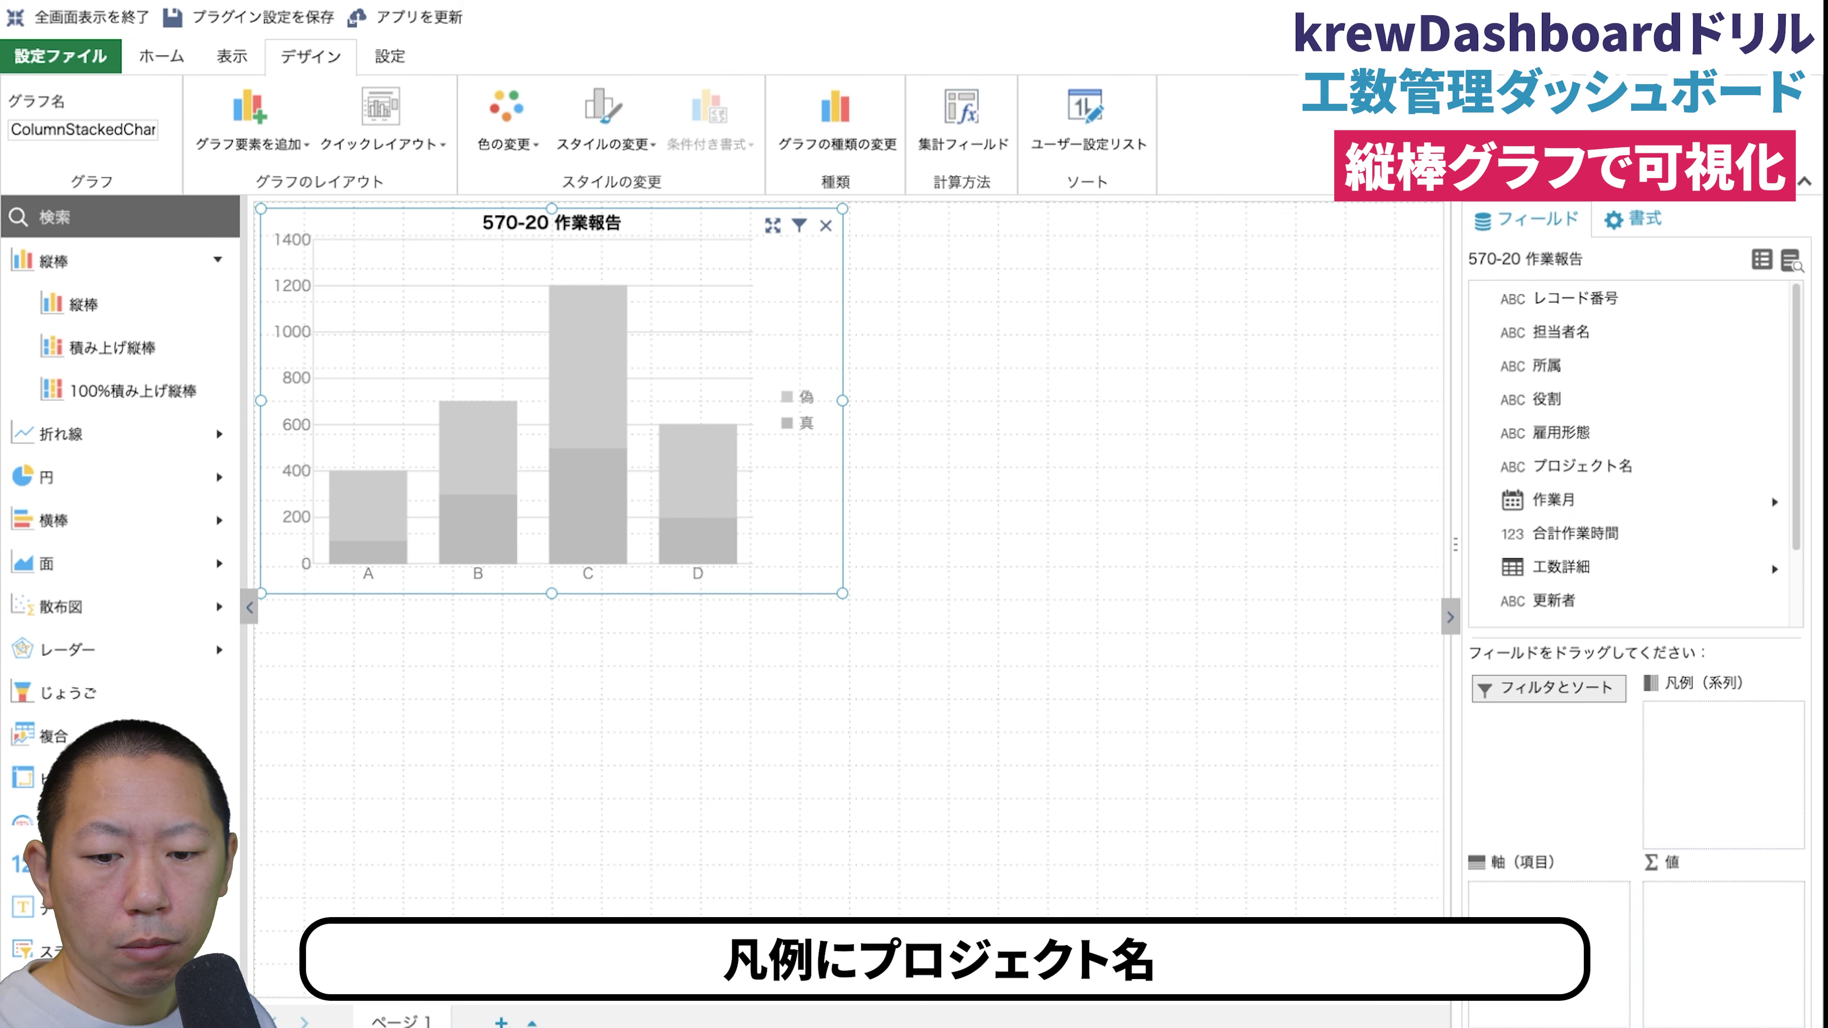
Assign プロジェクト名 and the 作業区分 field of 工数詳細 to the stacked column chart's legend.
left_click(1508, 481)
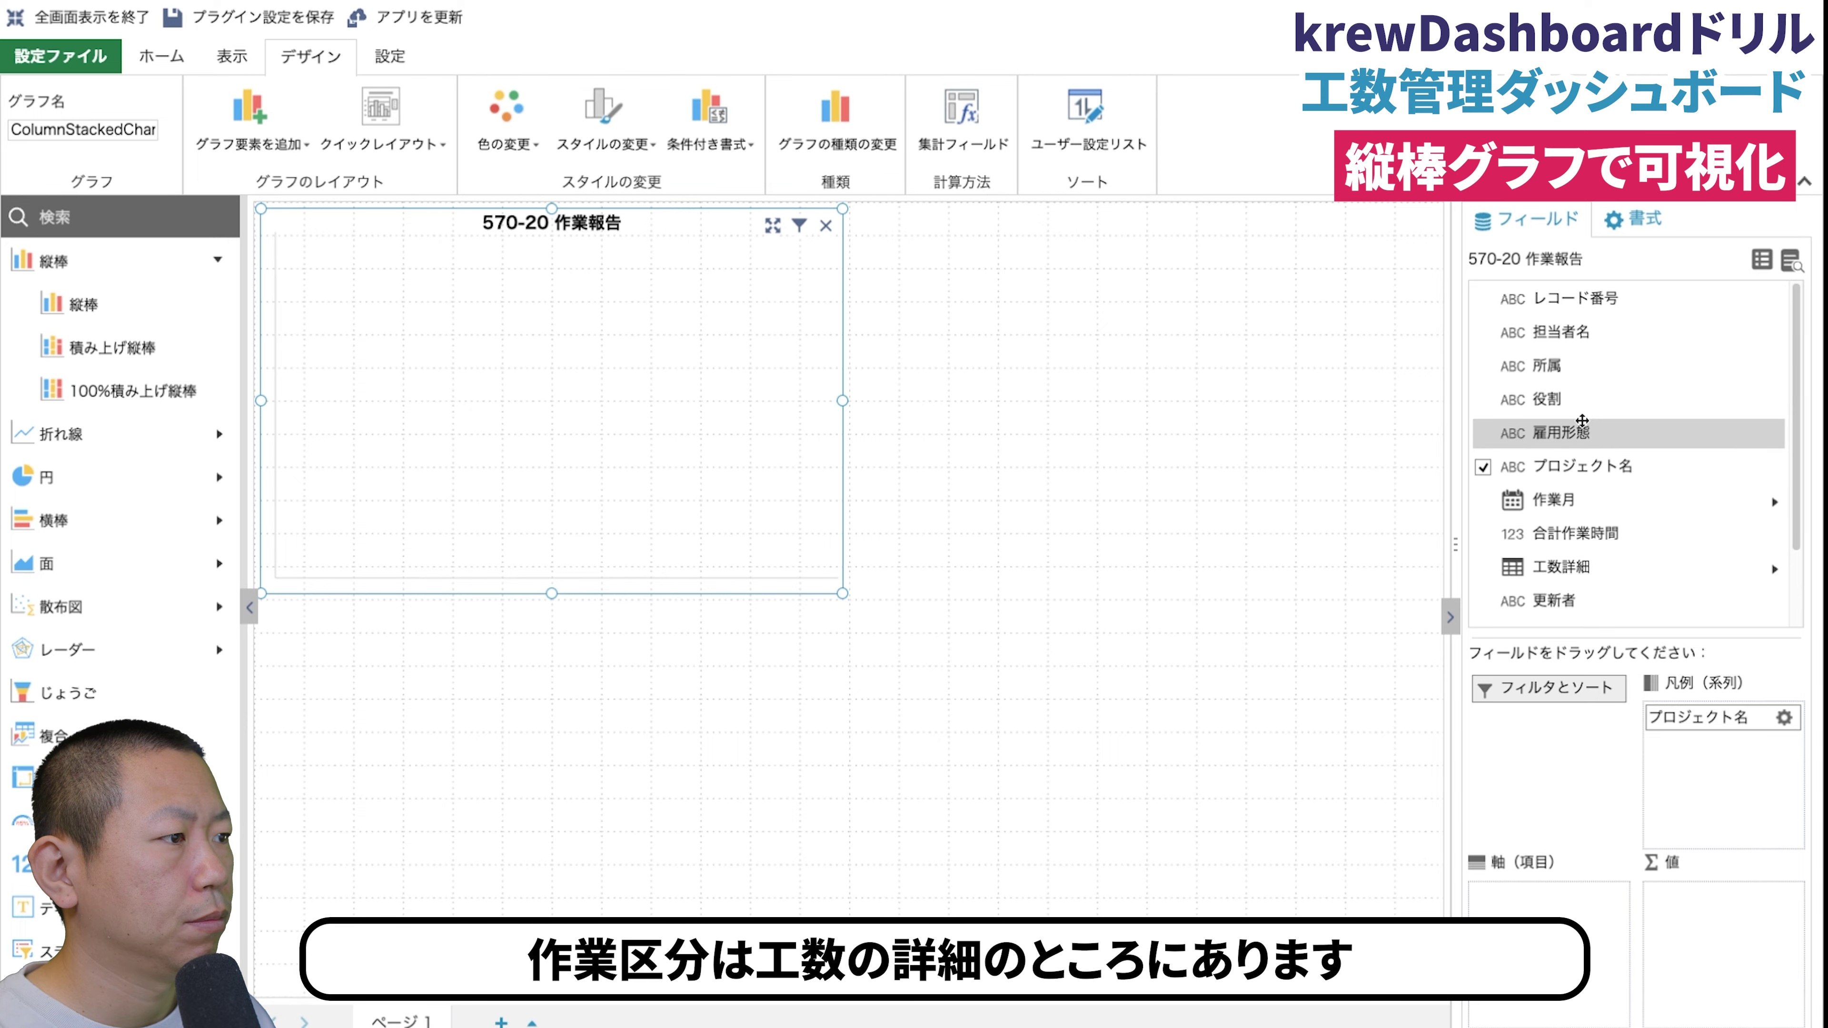
left_click(1584, 567)
left_click_drag(1603, 504, 1689, 752)
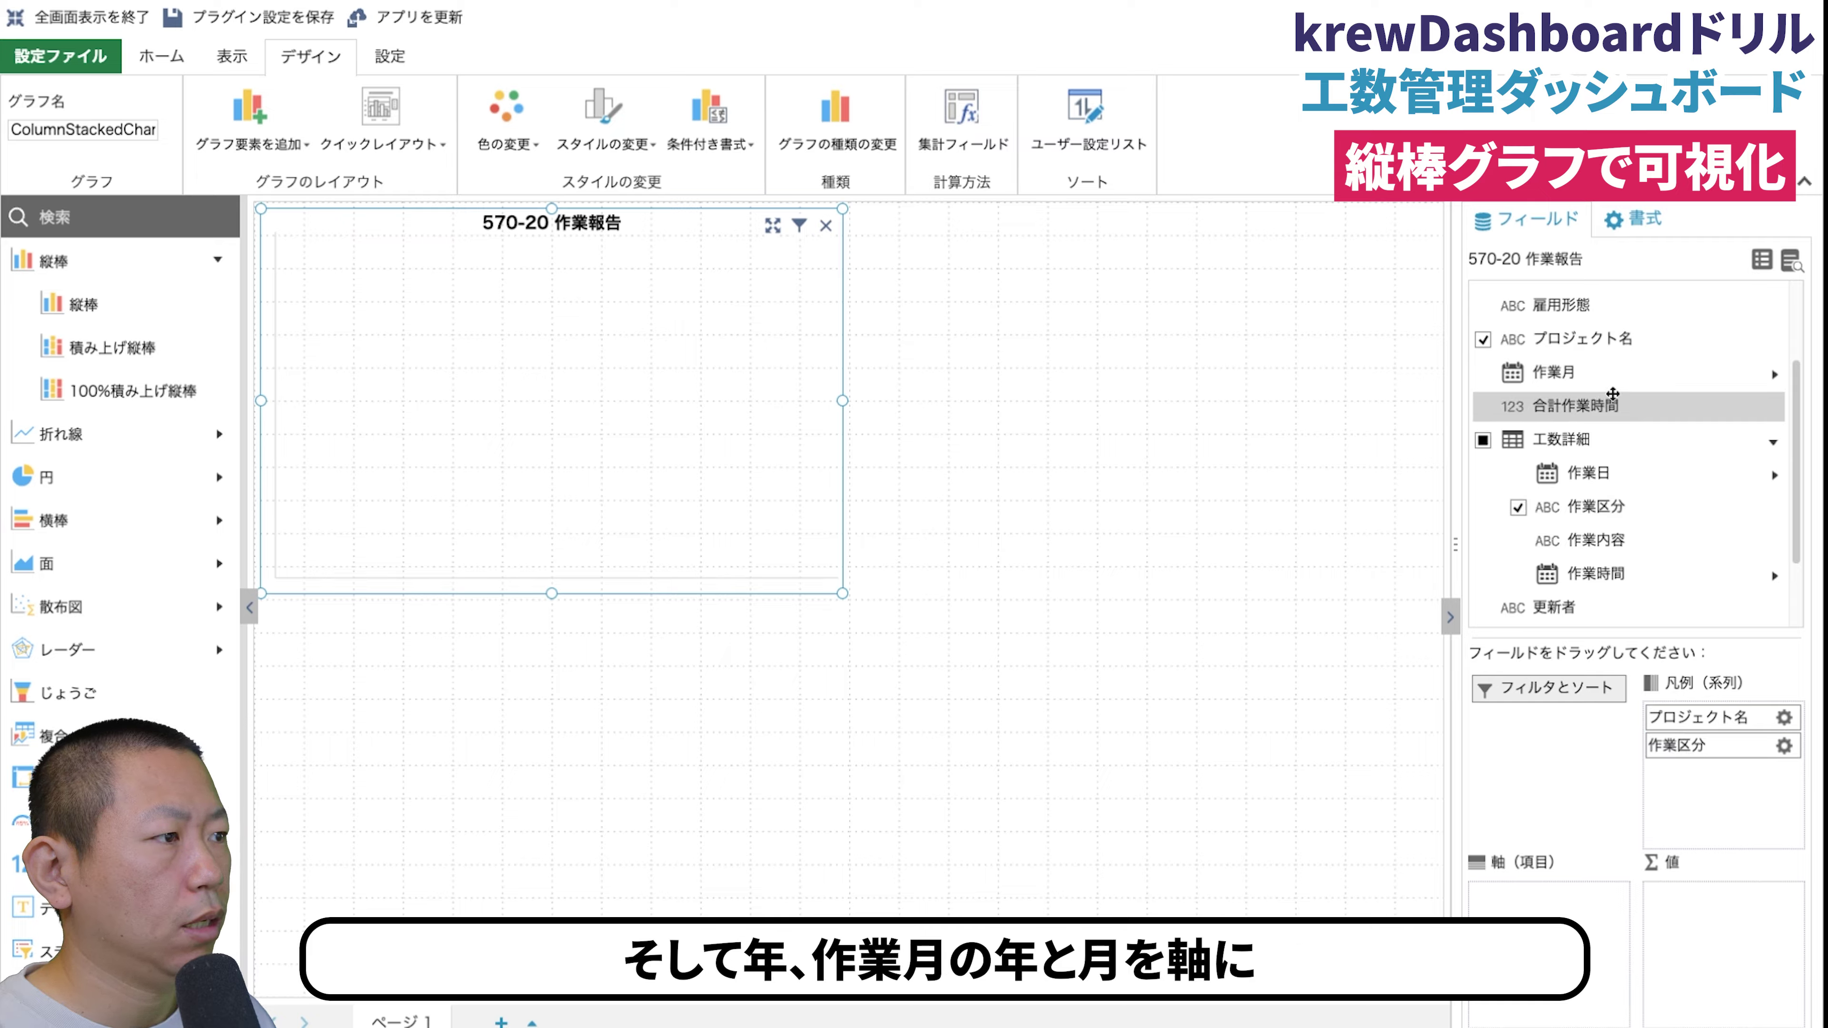
Assign 年(作業月) and 月(作業月) to the stacked column chart's axis and 作業時間 to its values.
scroll(1612, 403, "down", 3)
scroll(1565, 498, "up", 5)
left_click(1566, 499)
scroll(1598, 540, "down", 2)
left_click_drag(1602, 537, 1519, 900)
left_click_drag(1602, 605, 1540, 926)
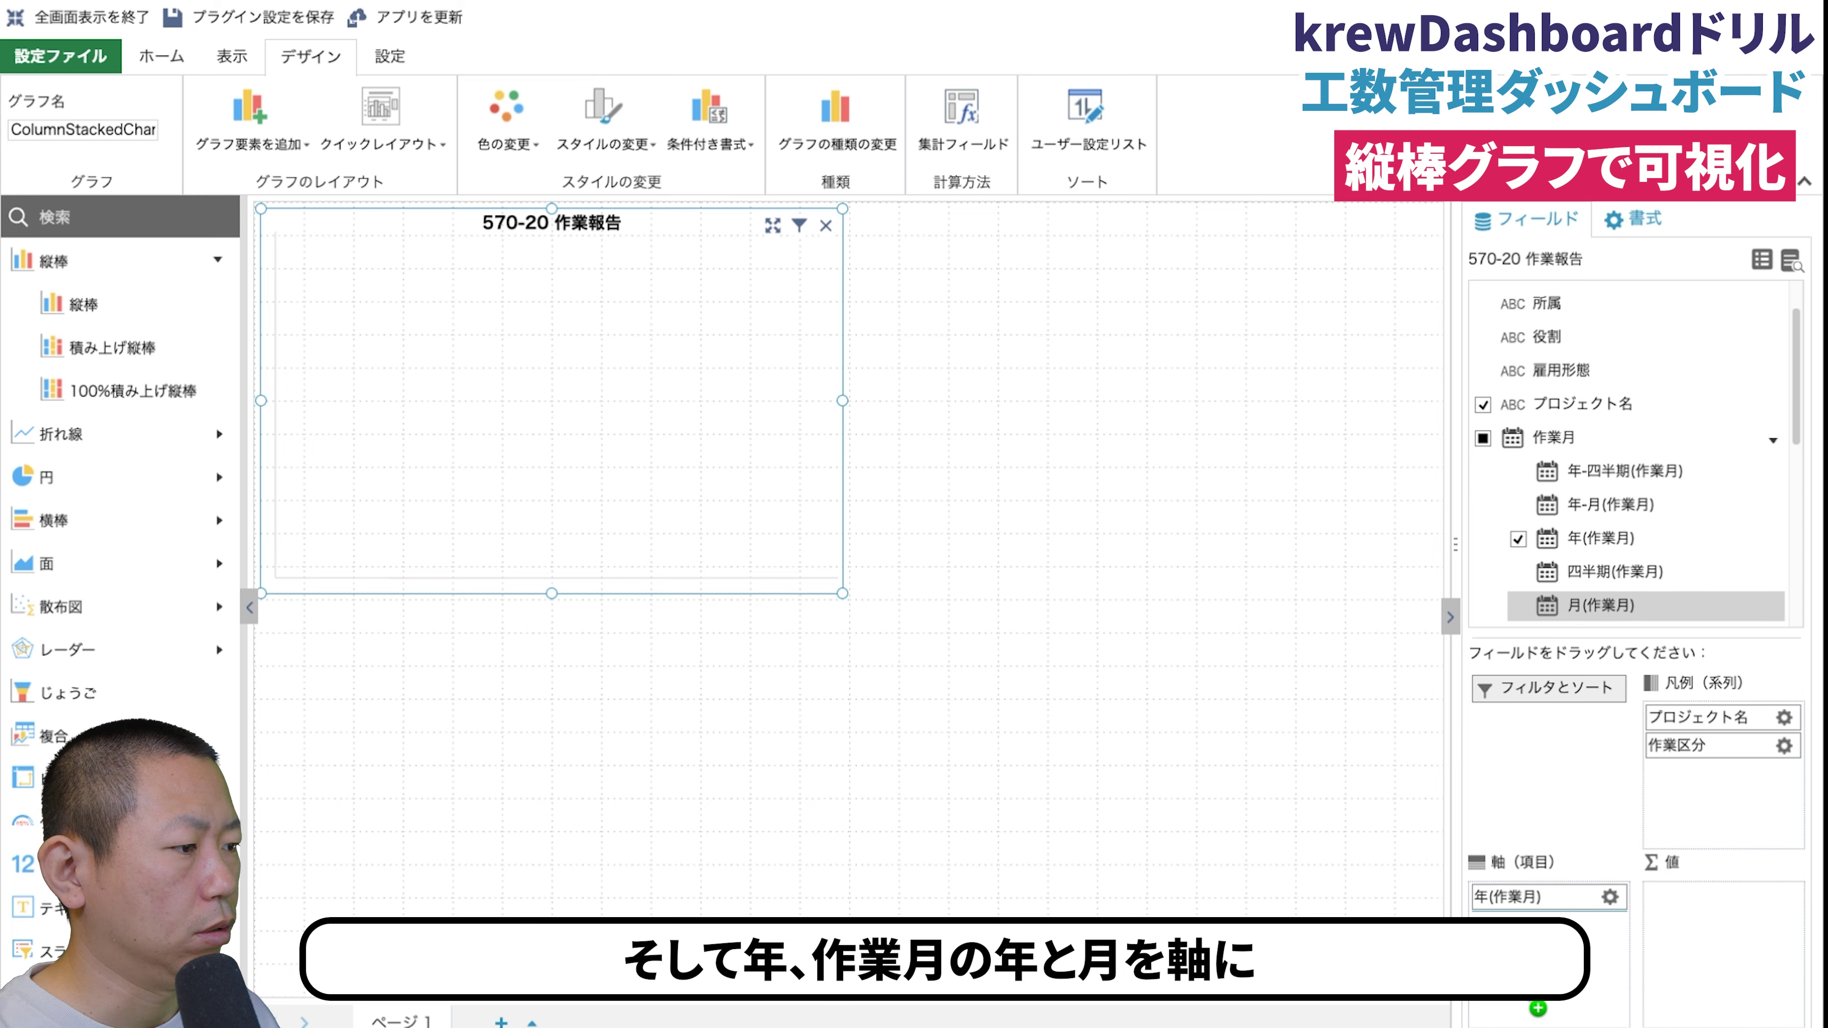
scroll(1668, 529, "up", 2)
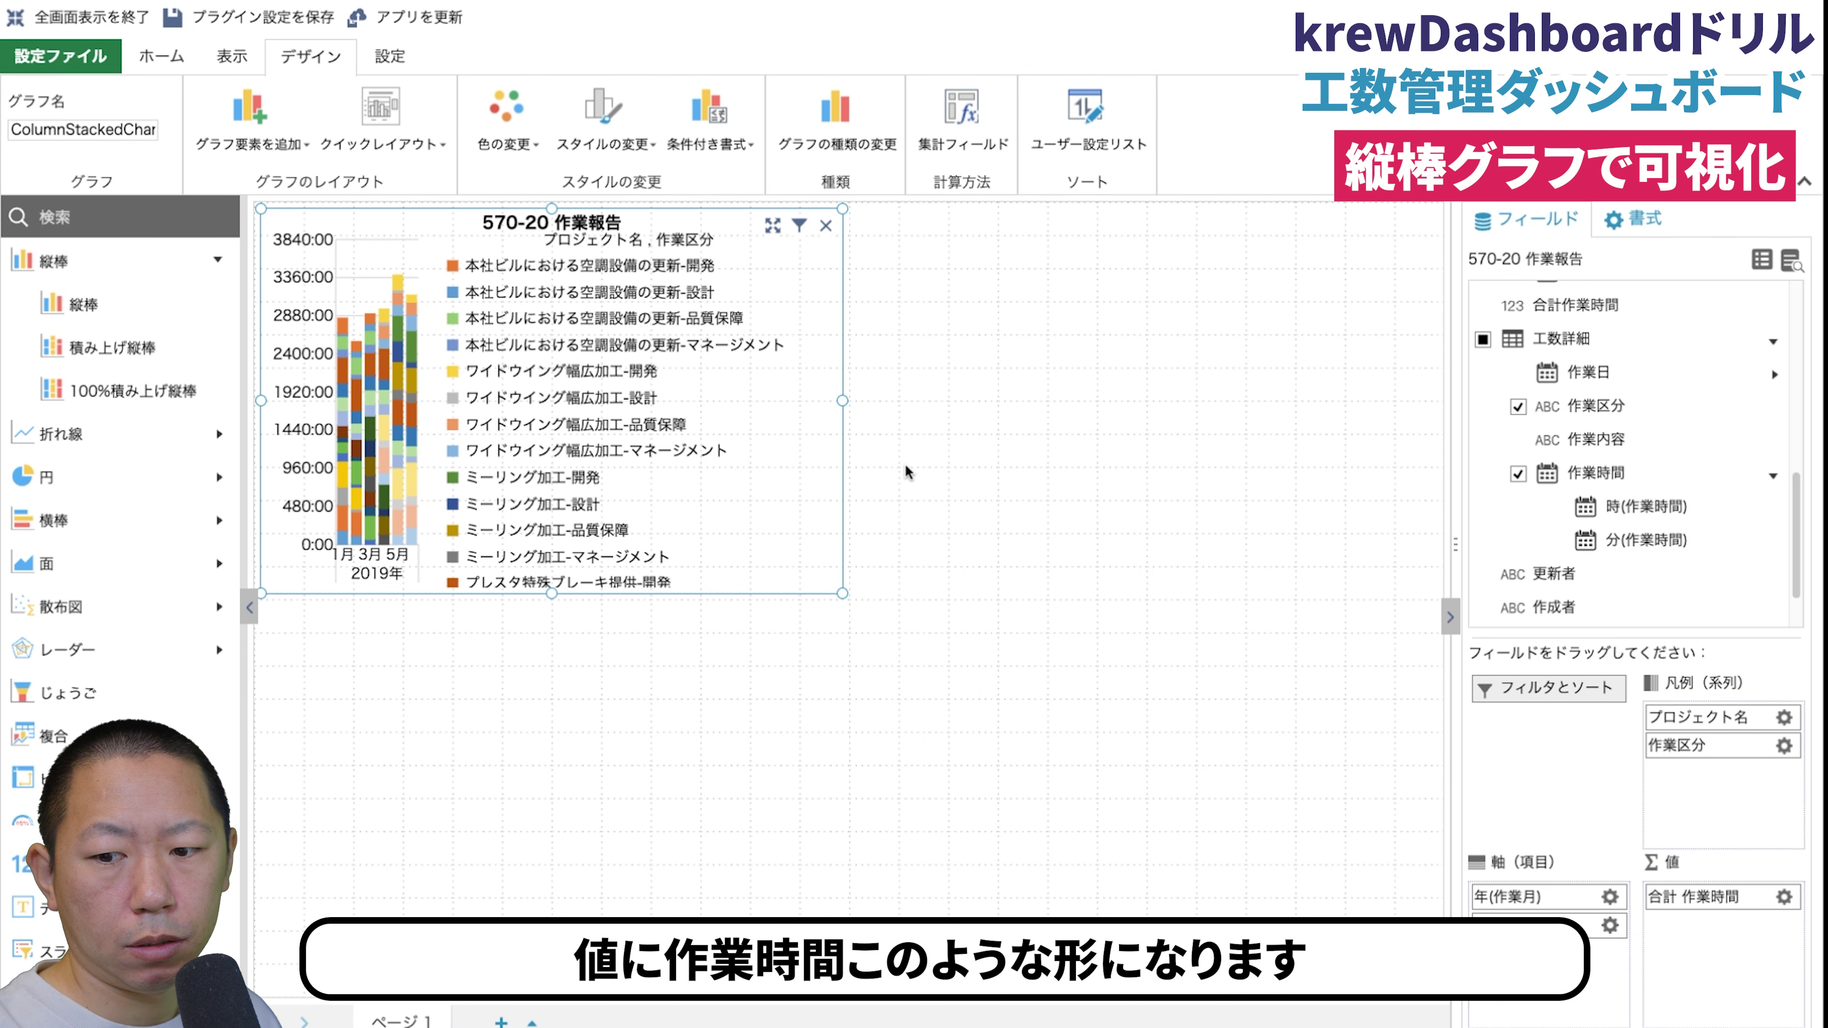
Change the stacked column chart's title to 作業時間.
double_click(621, 224)
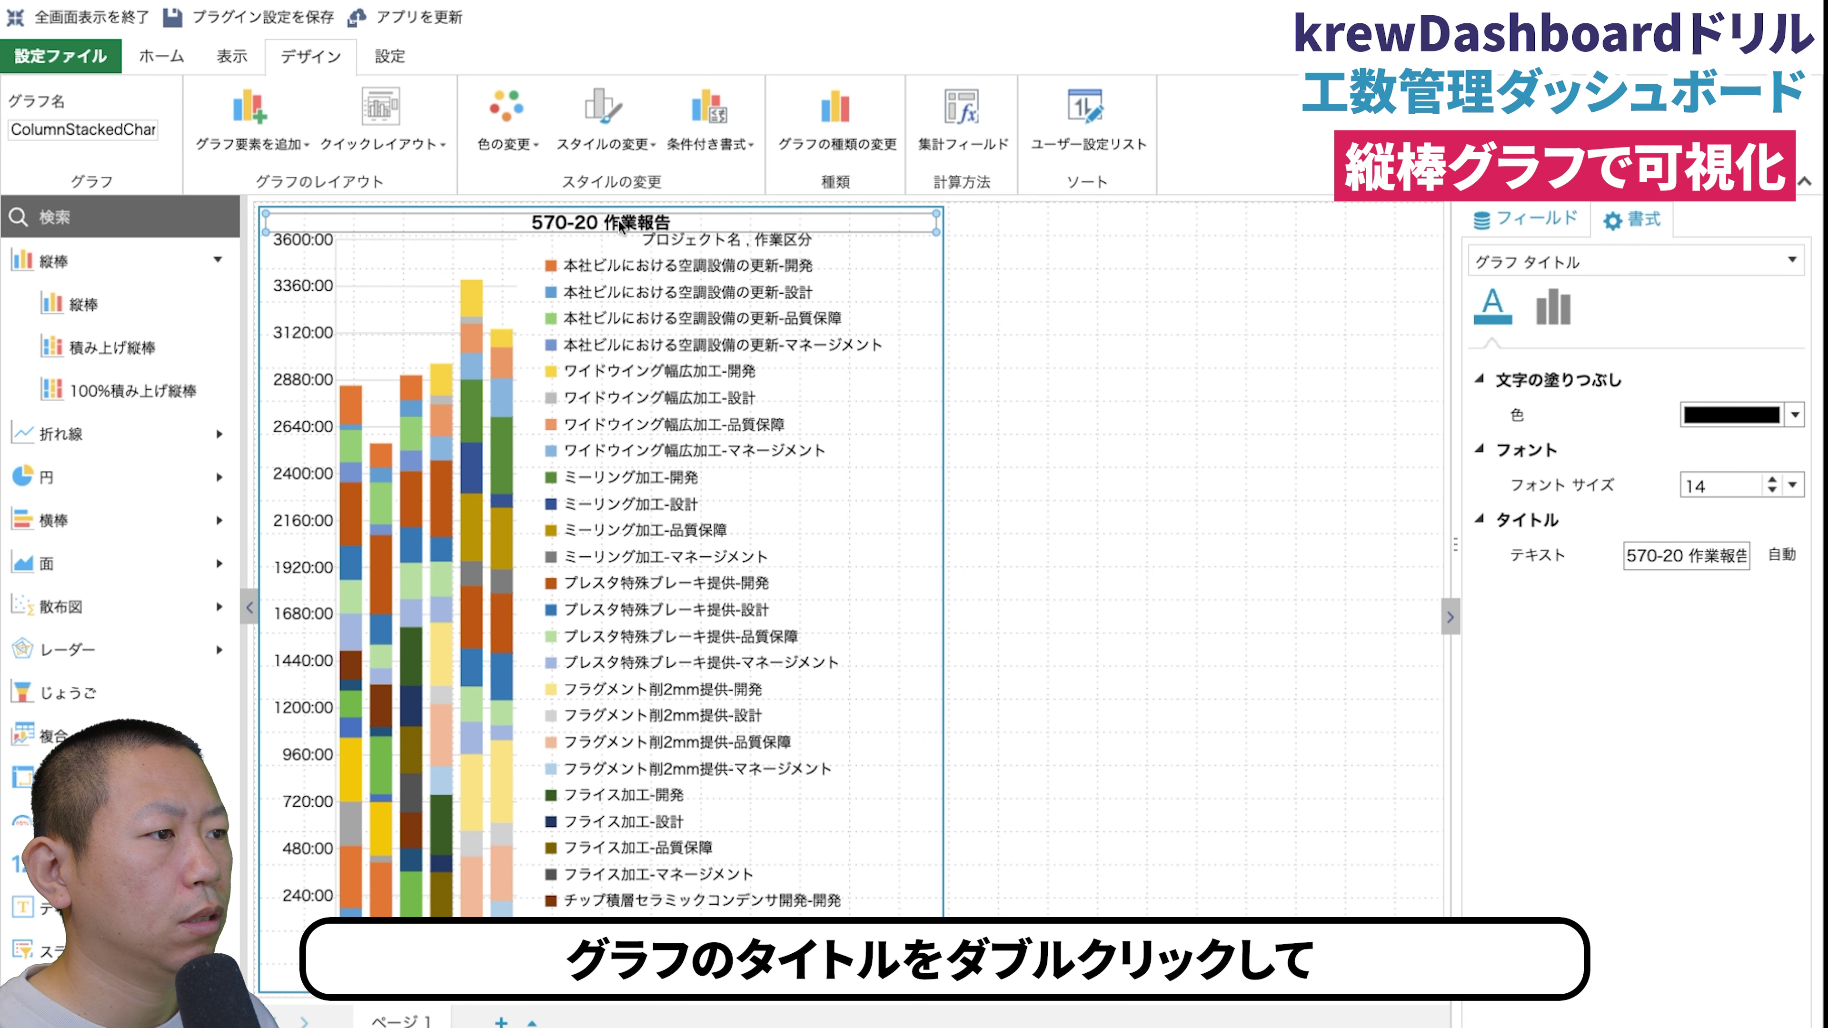
triple_click(1691, 558)
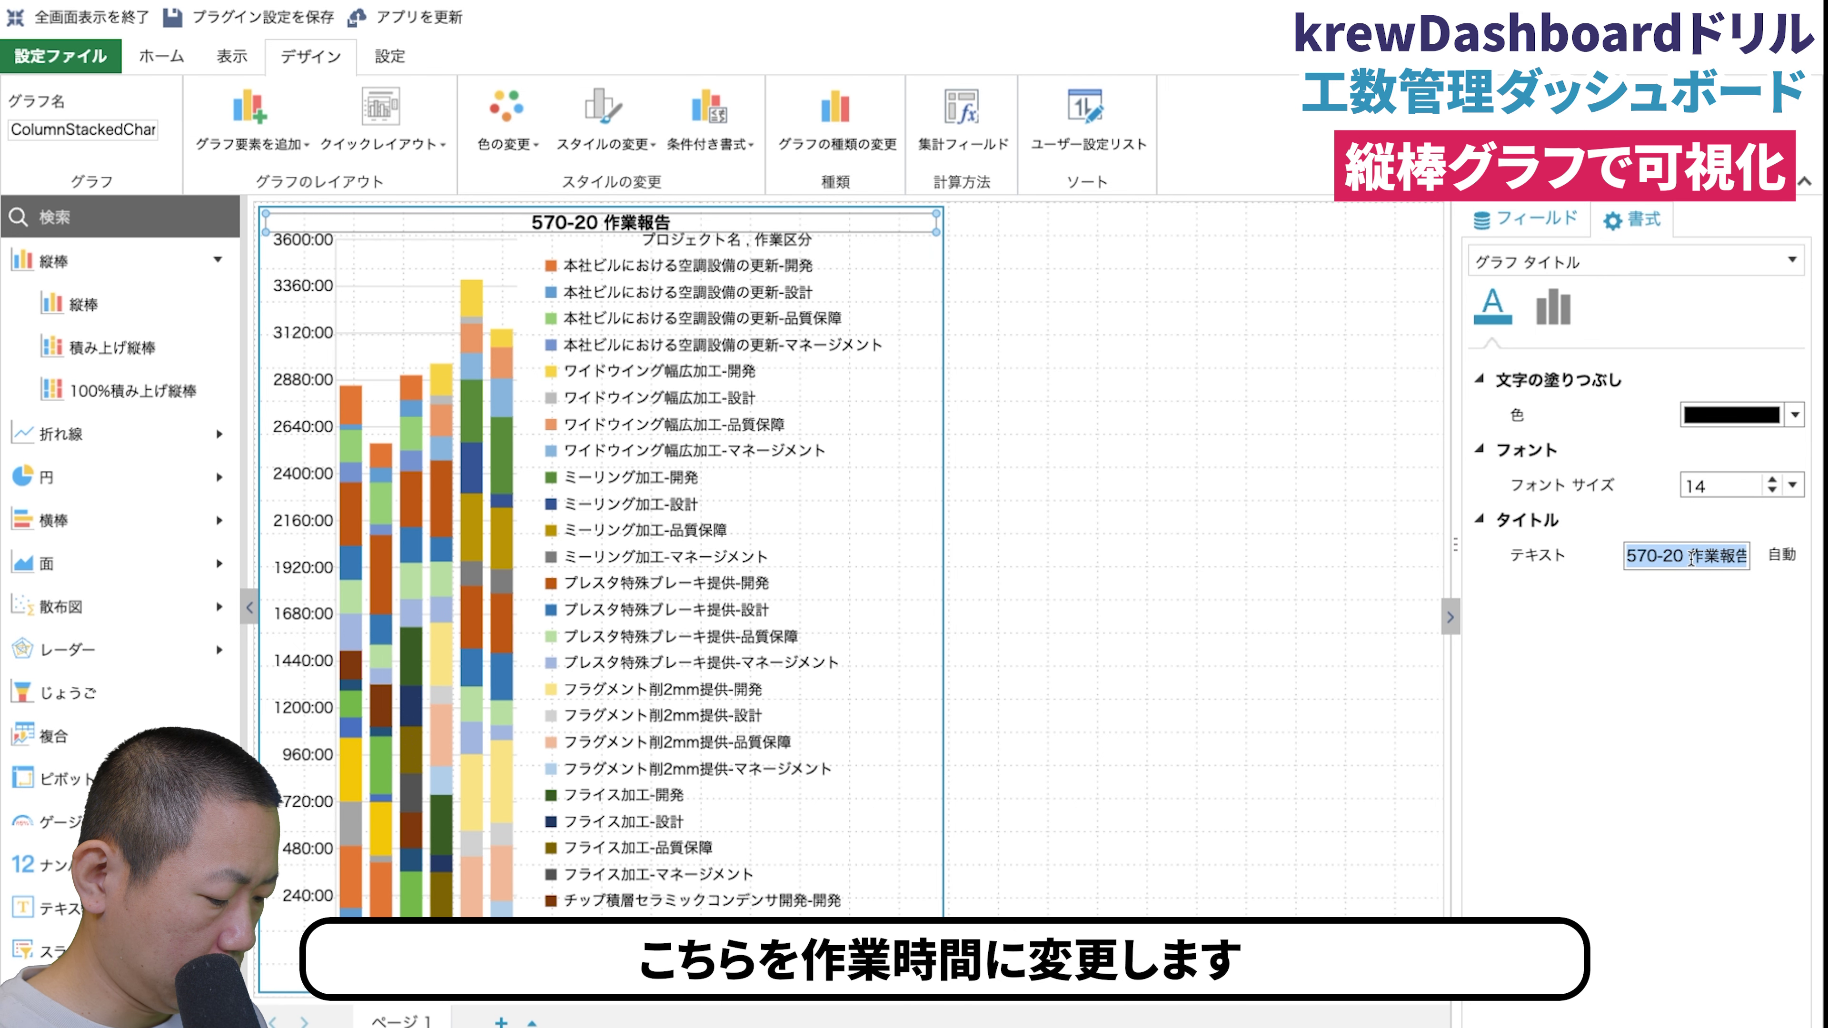
type("作業時間")
key("Return")
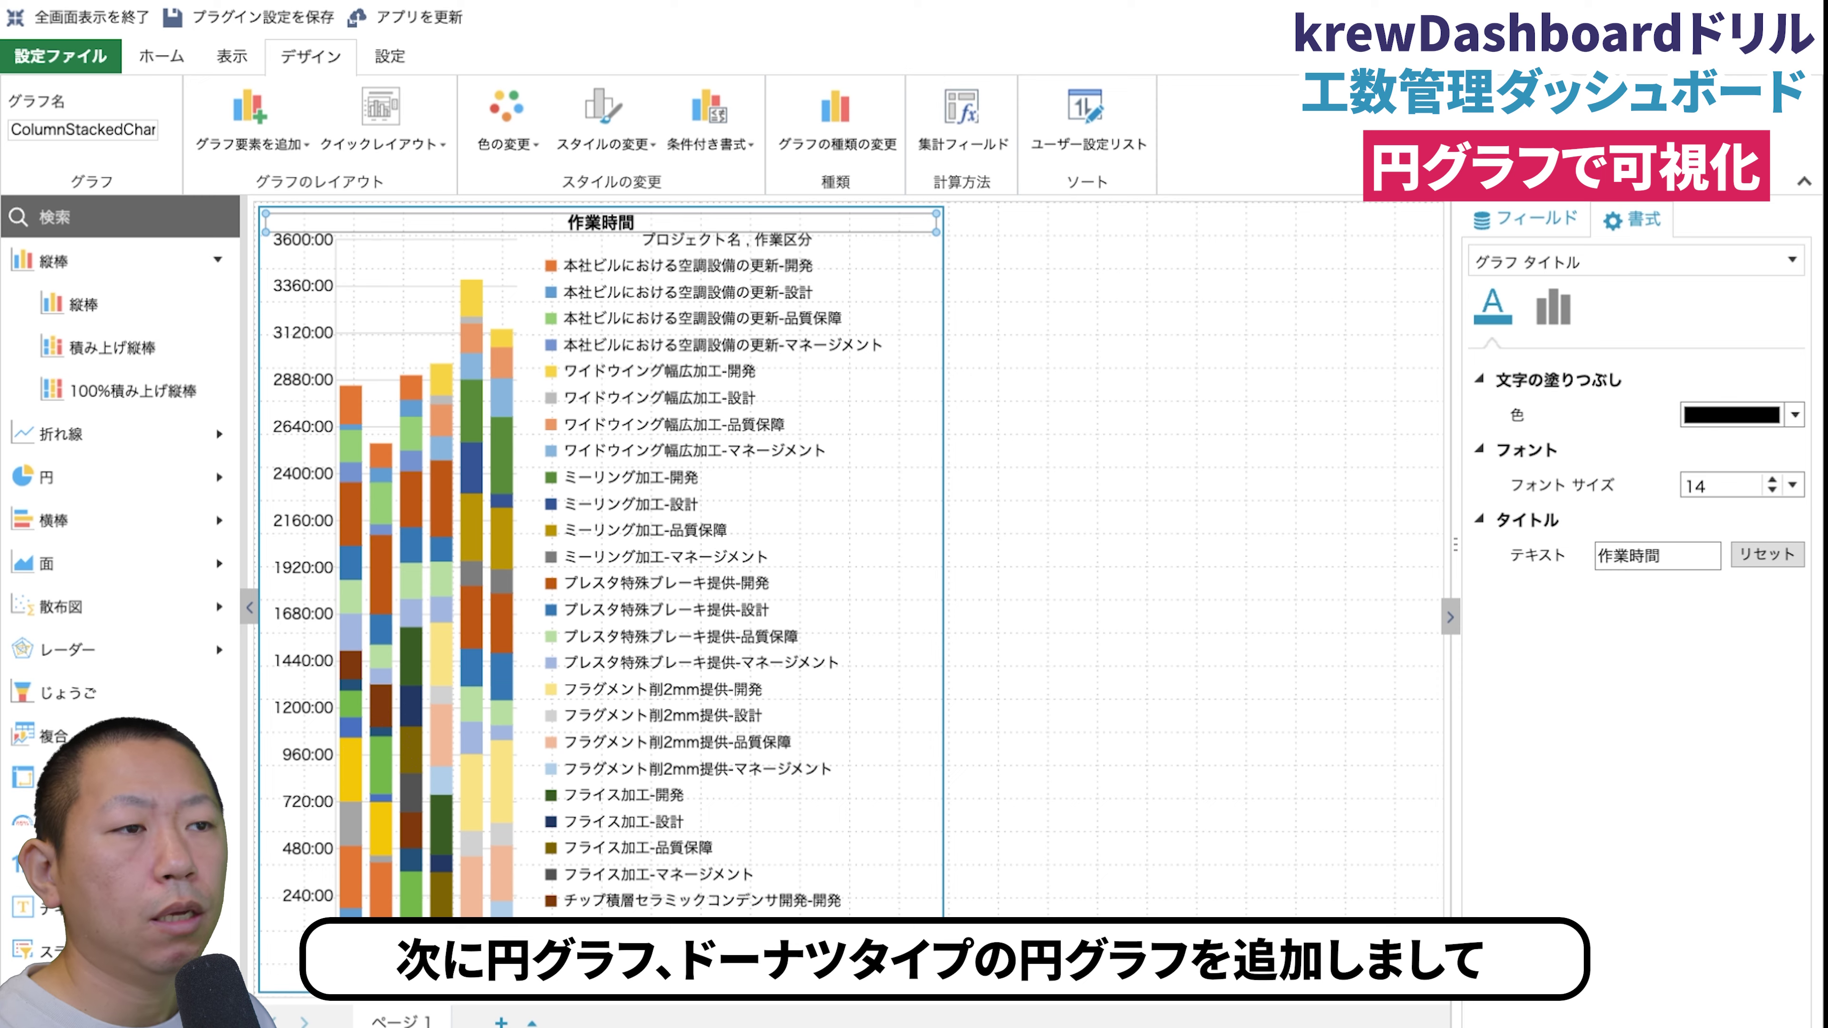
Add a doughnut chart beside the column chart, with 作業区分 as the legend and 作業時間 as the value.
left_click(46, 476)
left_click_drag(53, 565, 1175, 362)
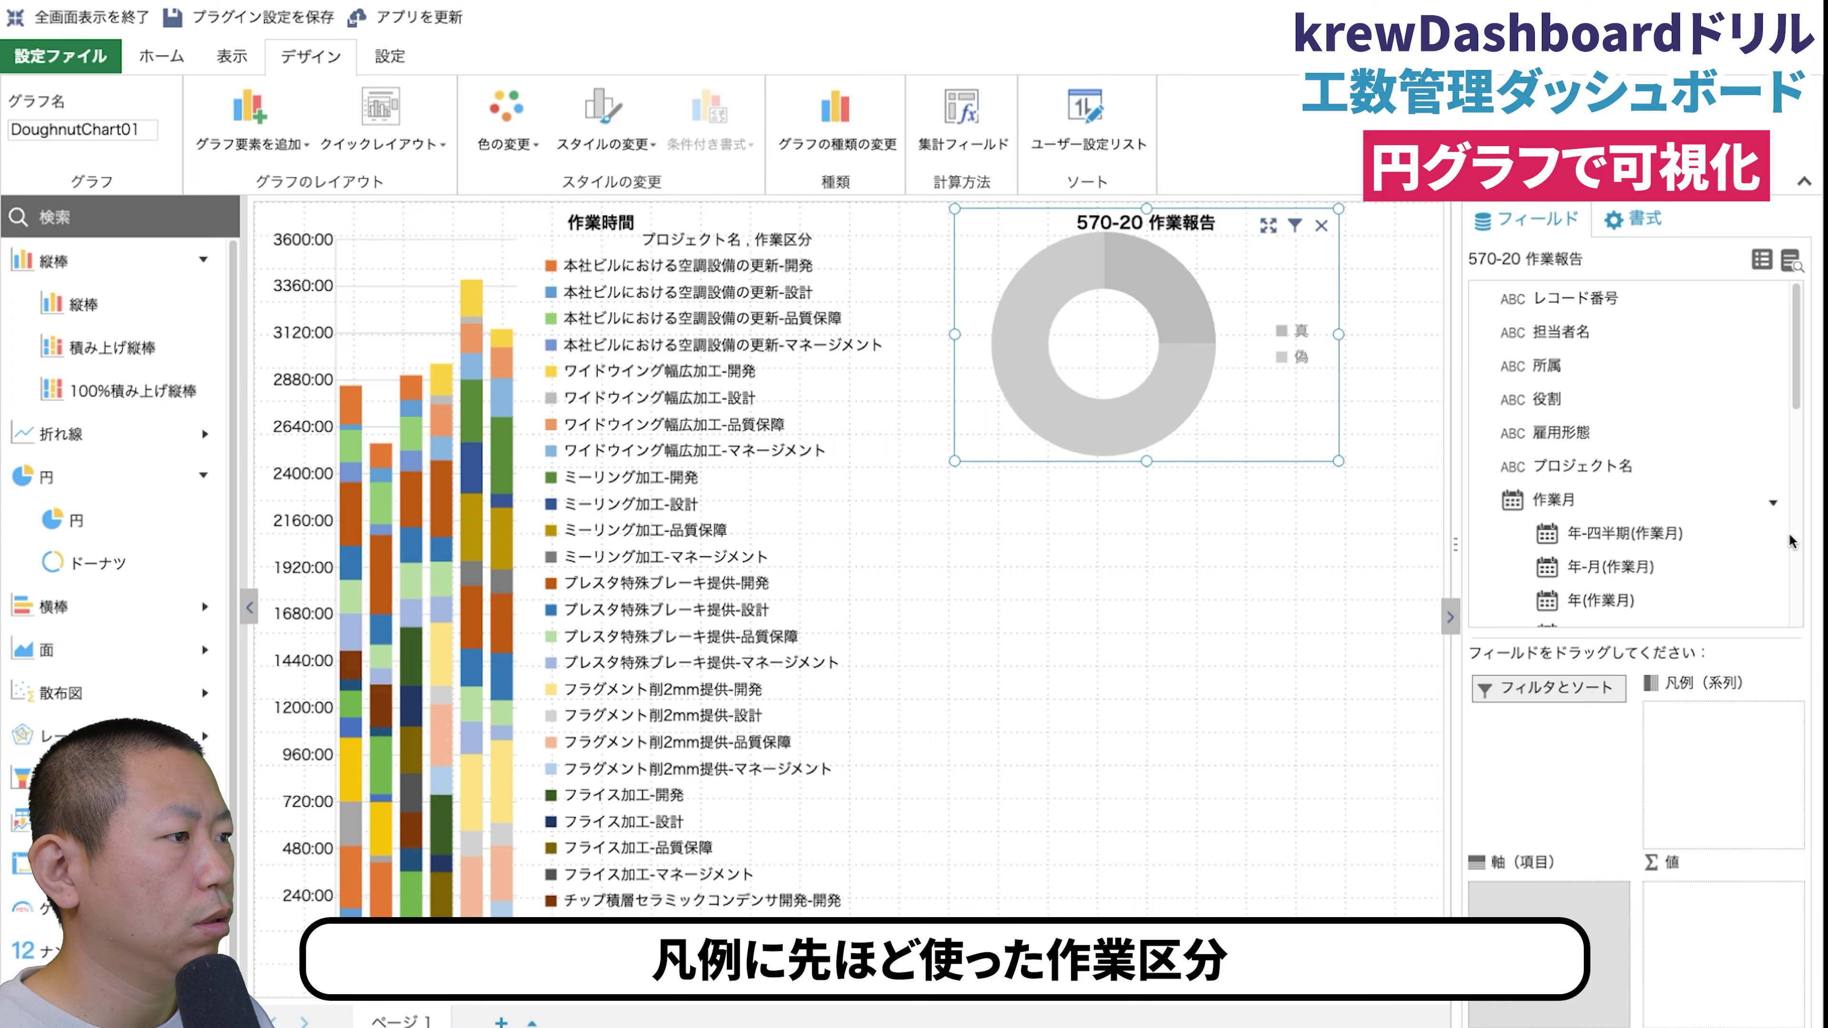
scroll(1584, 490, "down", 5)
left_click_drag(1626, 500, 1767, 781)
scroll(1594, 506, "down", 1)
left_click_drag(1595, 506, 1713, 929)
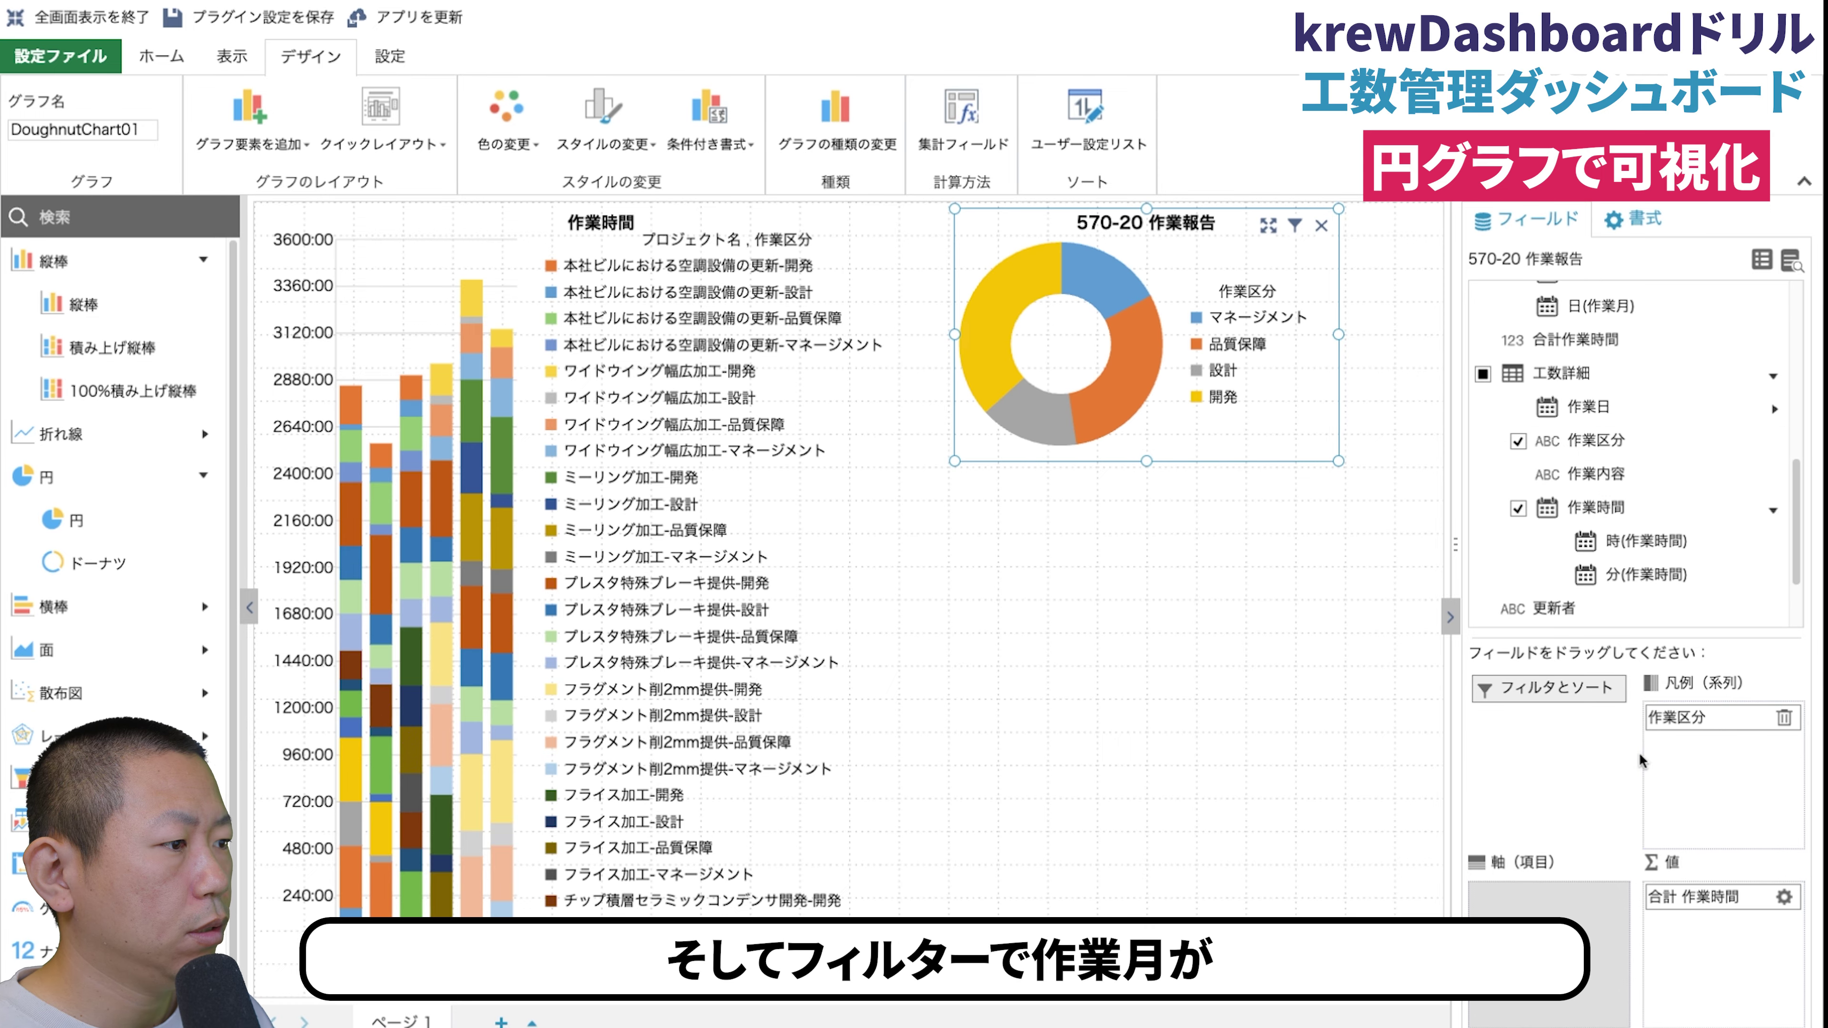
Filter the doughnut chart's source data so 作業月 equals the displayed record's 作業月 field value, with 当月 and すべて.
left_click(1574, 688)
left_click(613, 249)
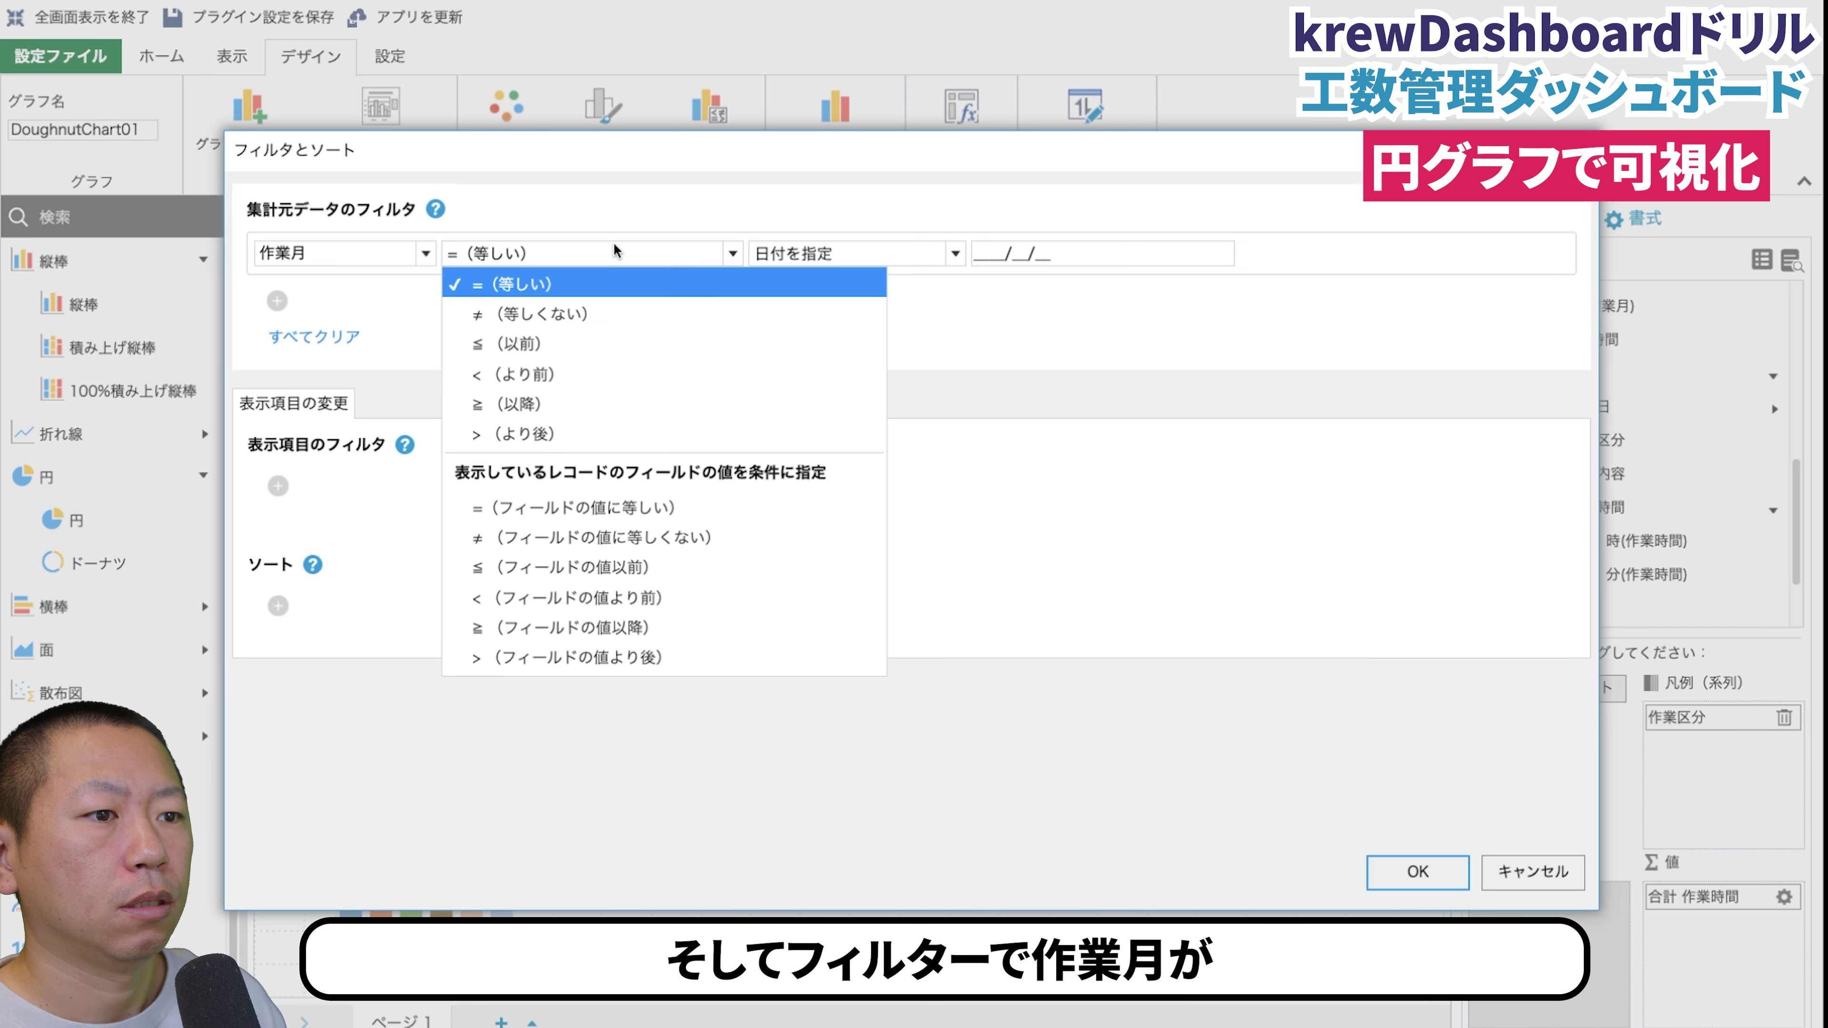
left_click(650, 515)
left_click(854, 315)
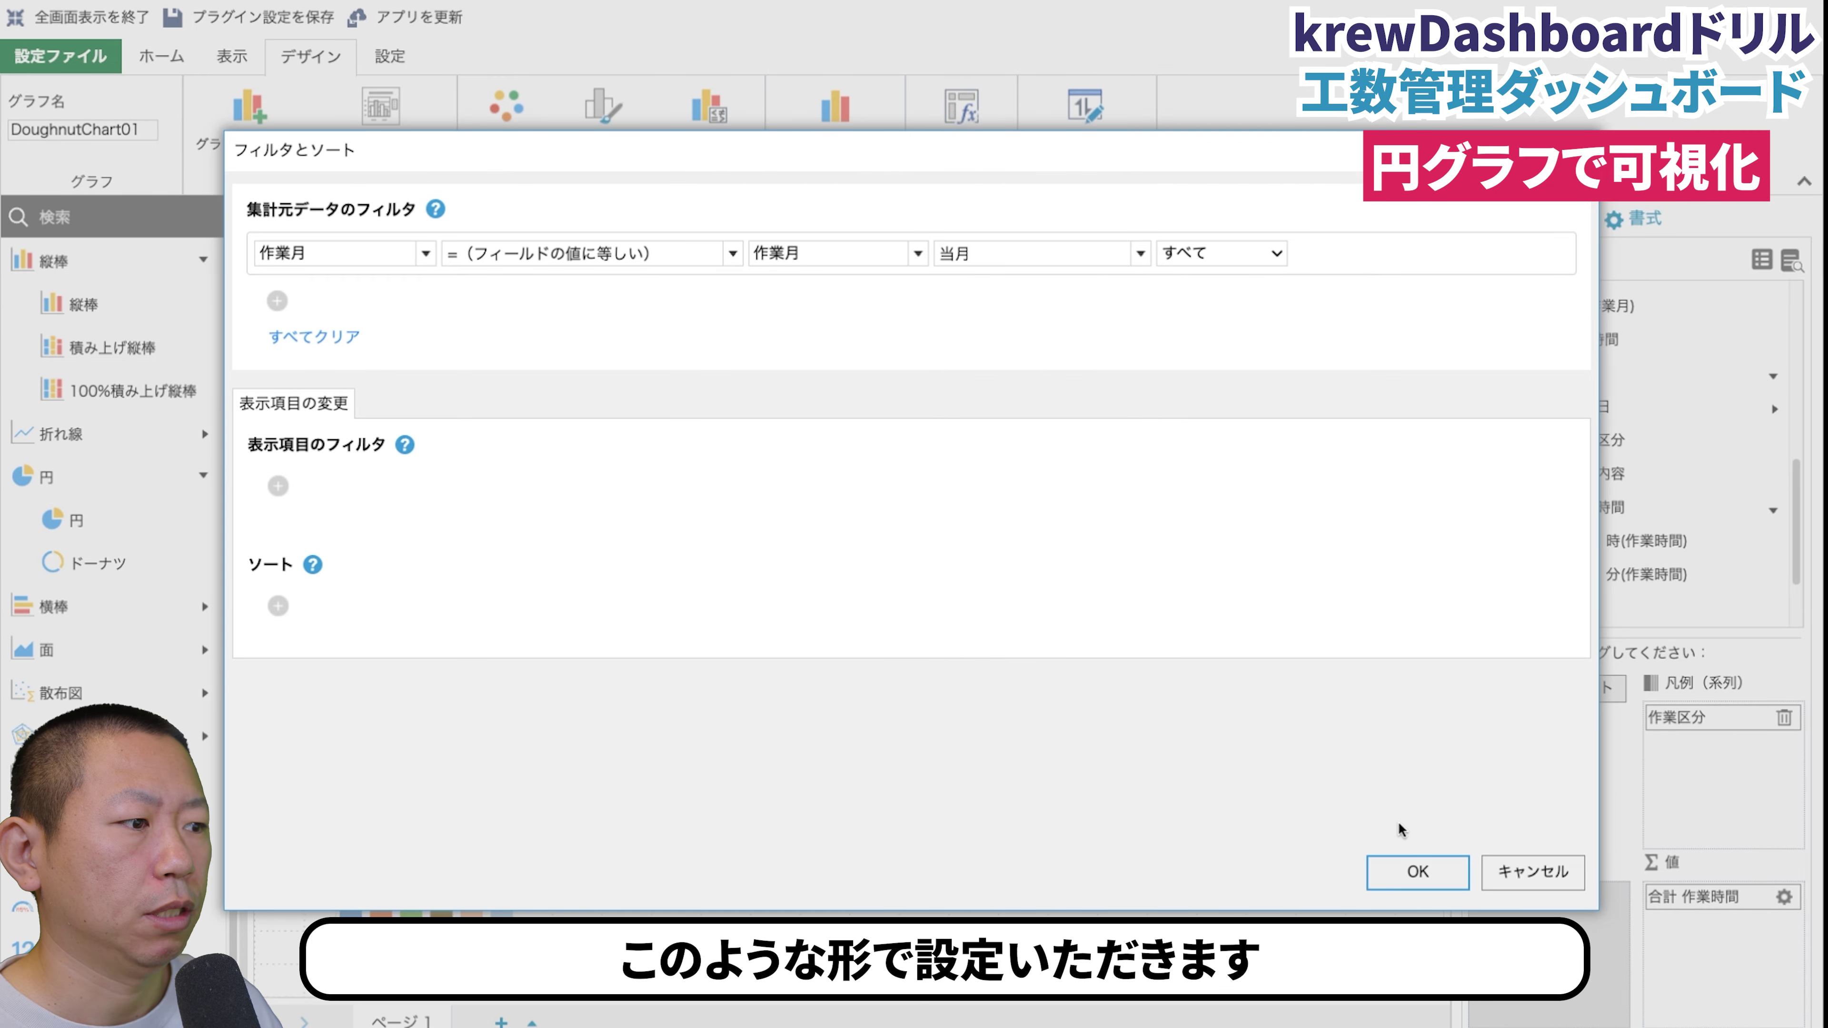
left_click(1417, 871)
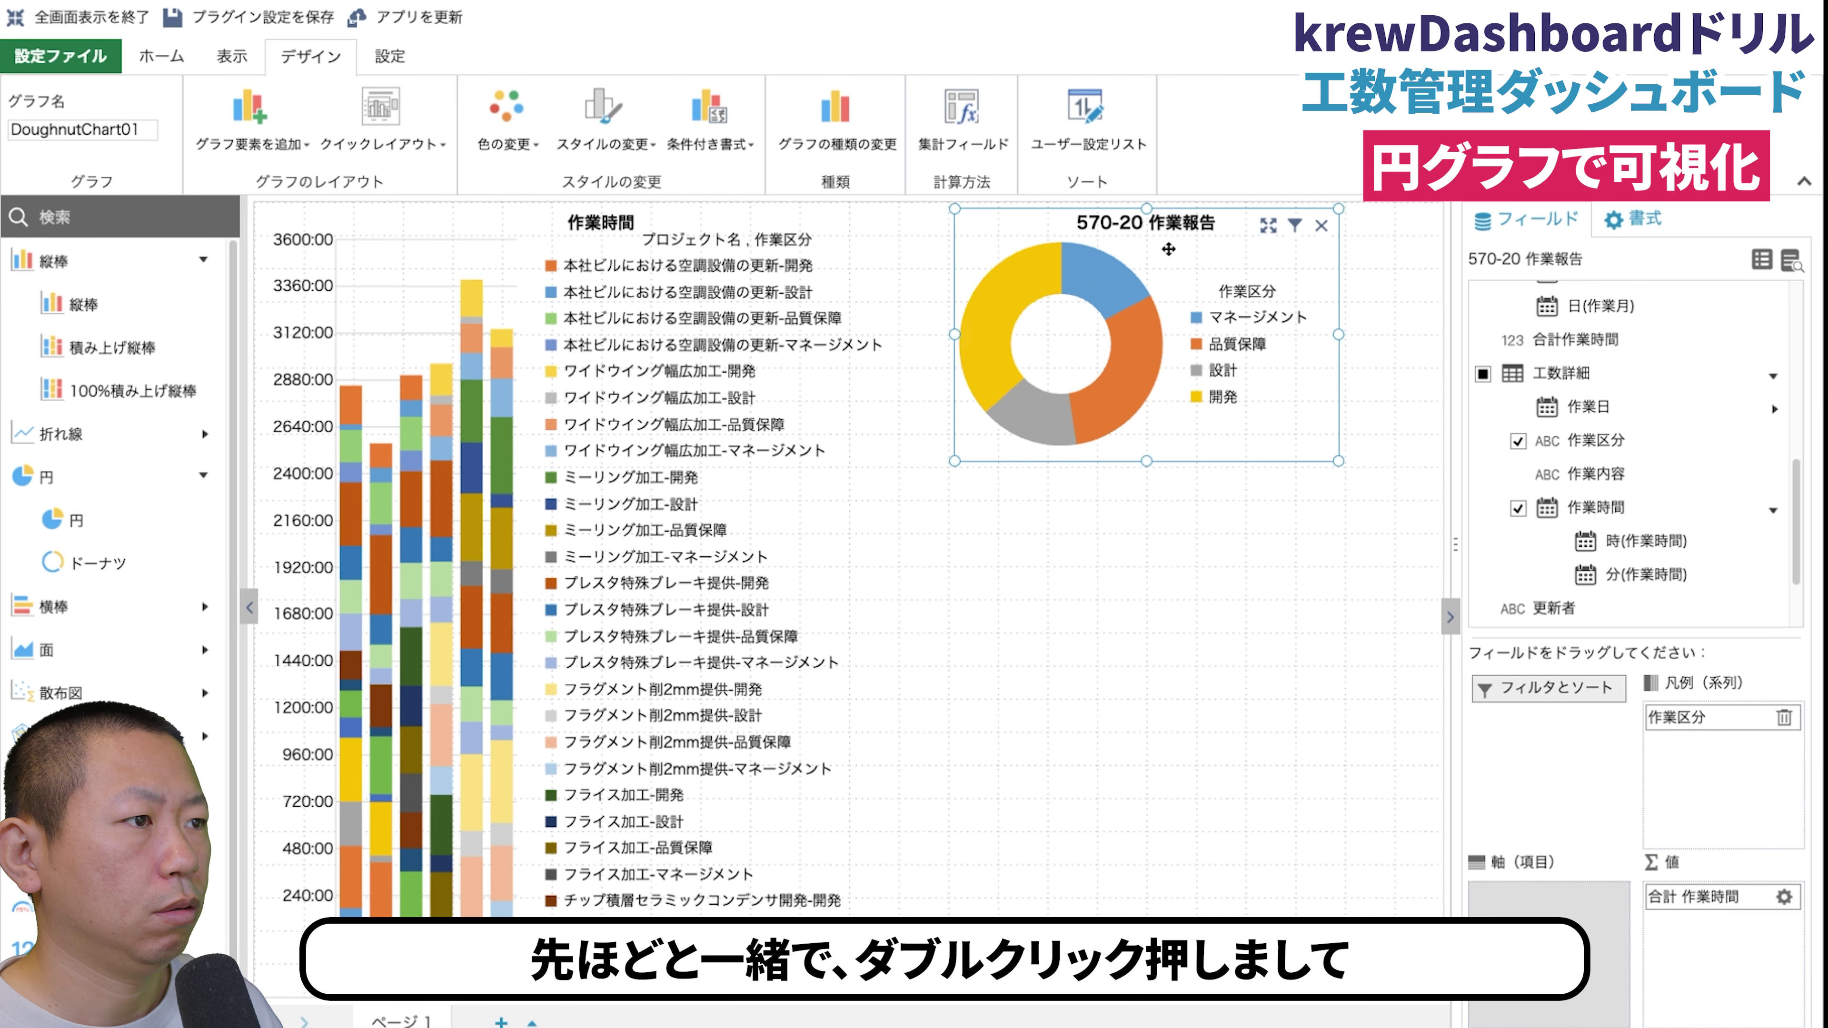
Change the doughnut chart's title to 当月作業割合.
double_click(1174, 225)
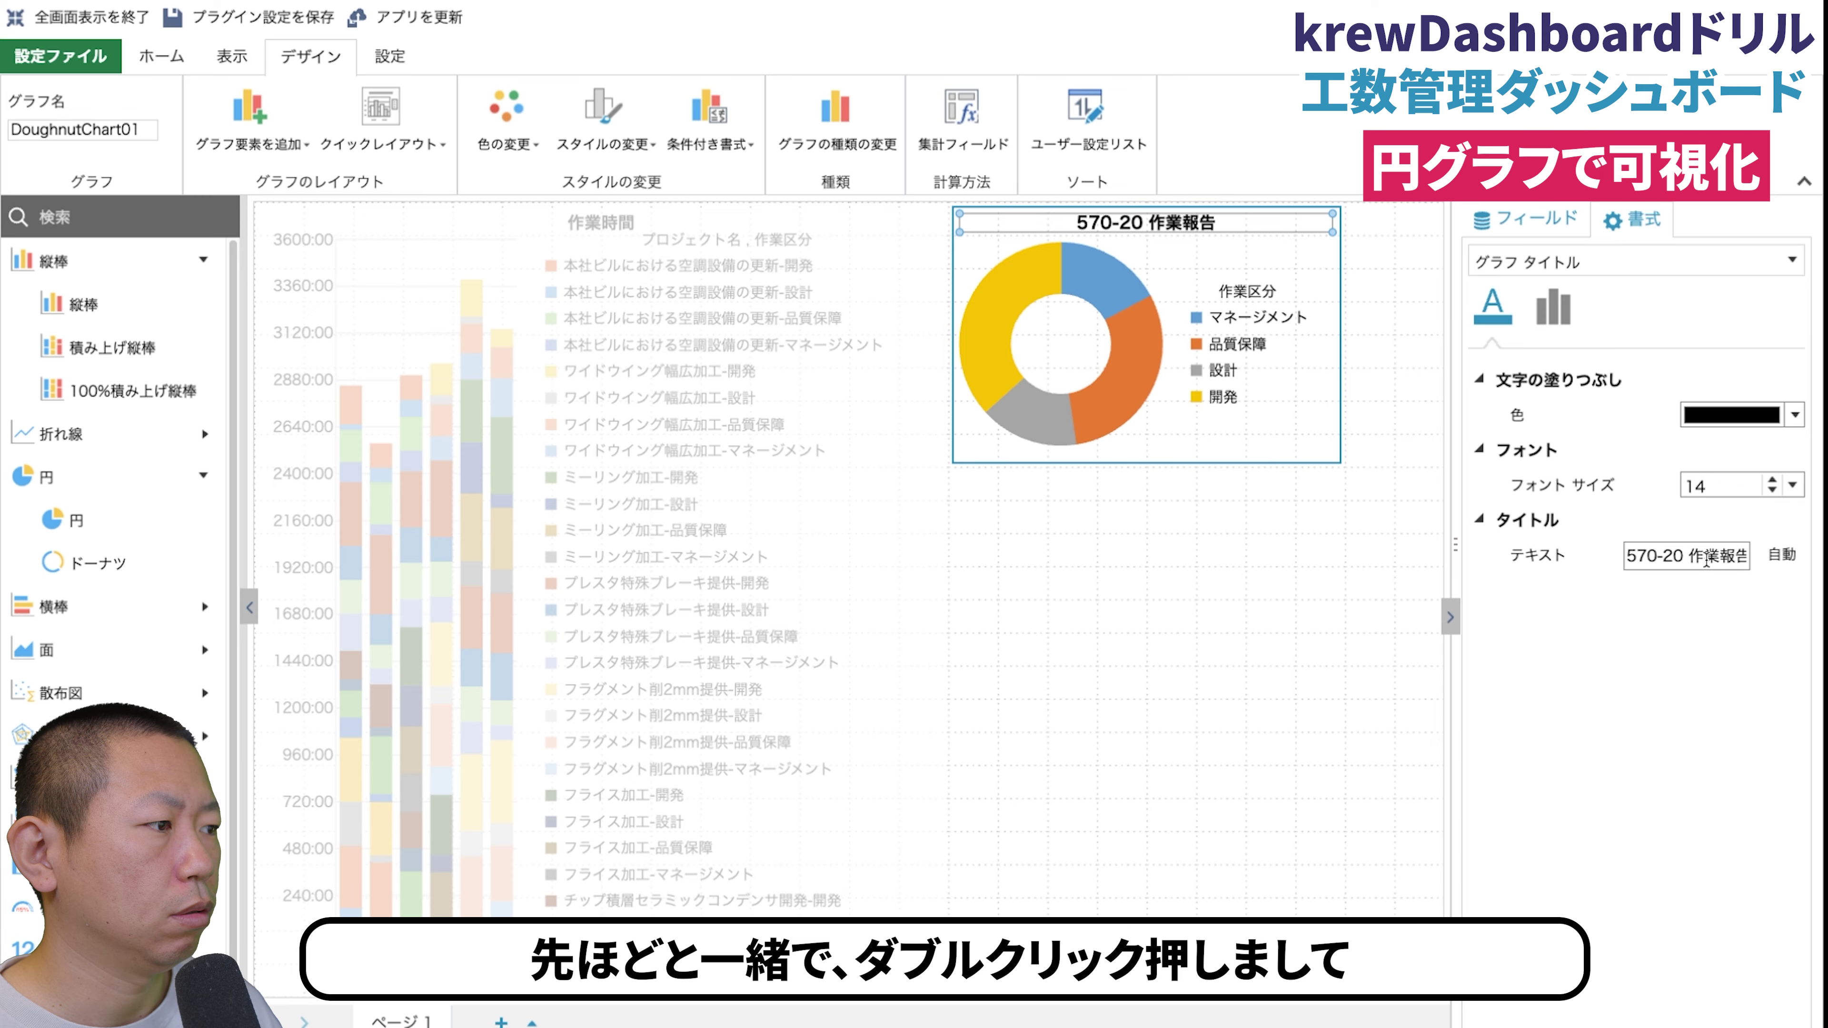
triple_click(1706, 558)
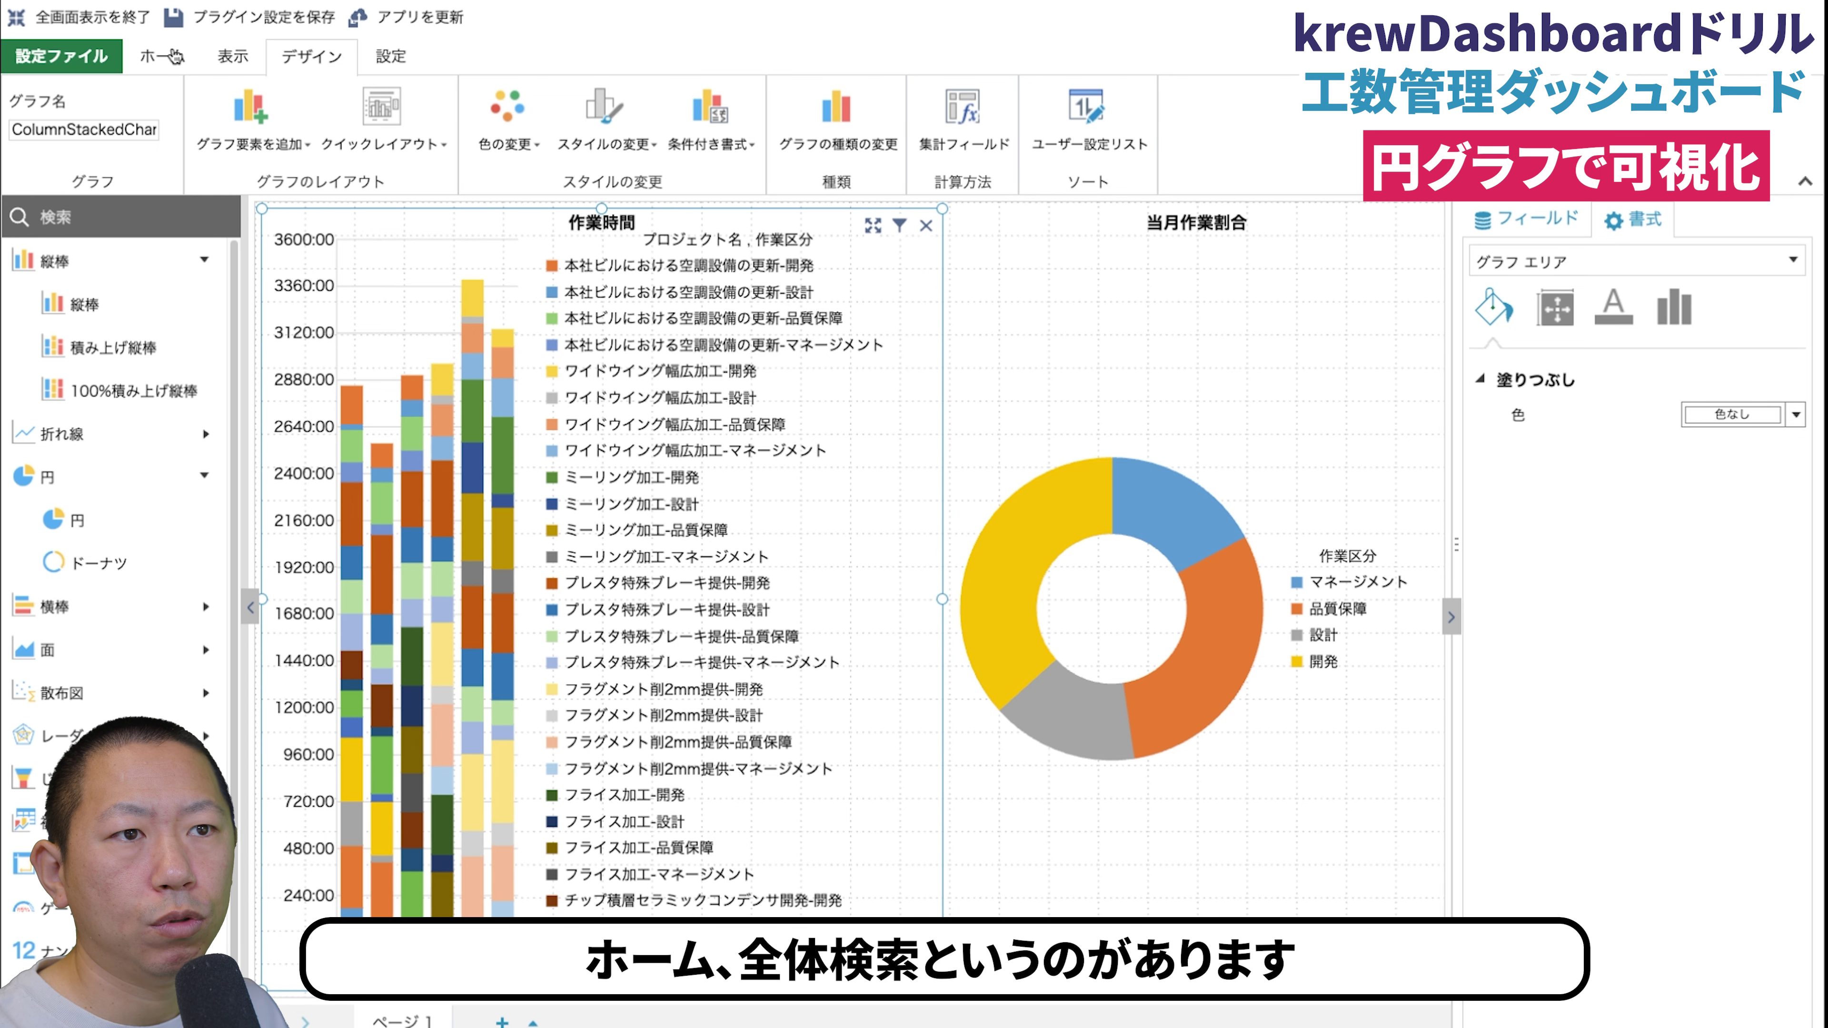
Add an overall search condition on the 570-20 作業報告 app requiring 担当者名 to equal the displayed record's 担当者名 field value.
left_click(172, 59)
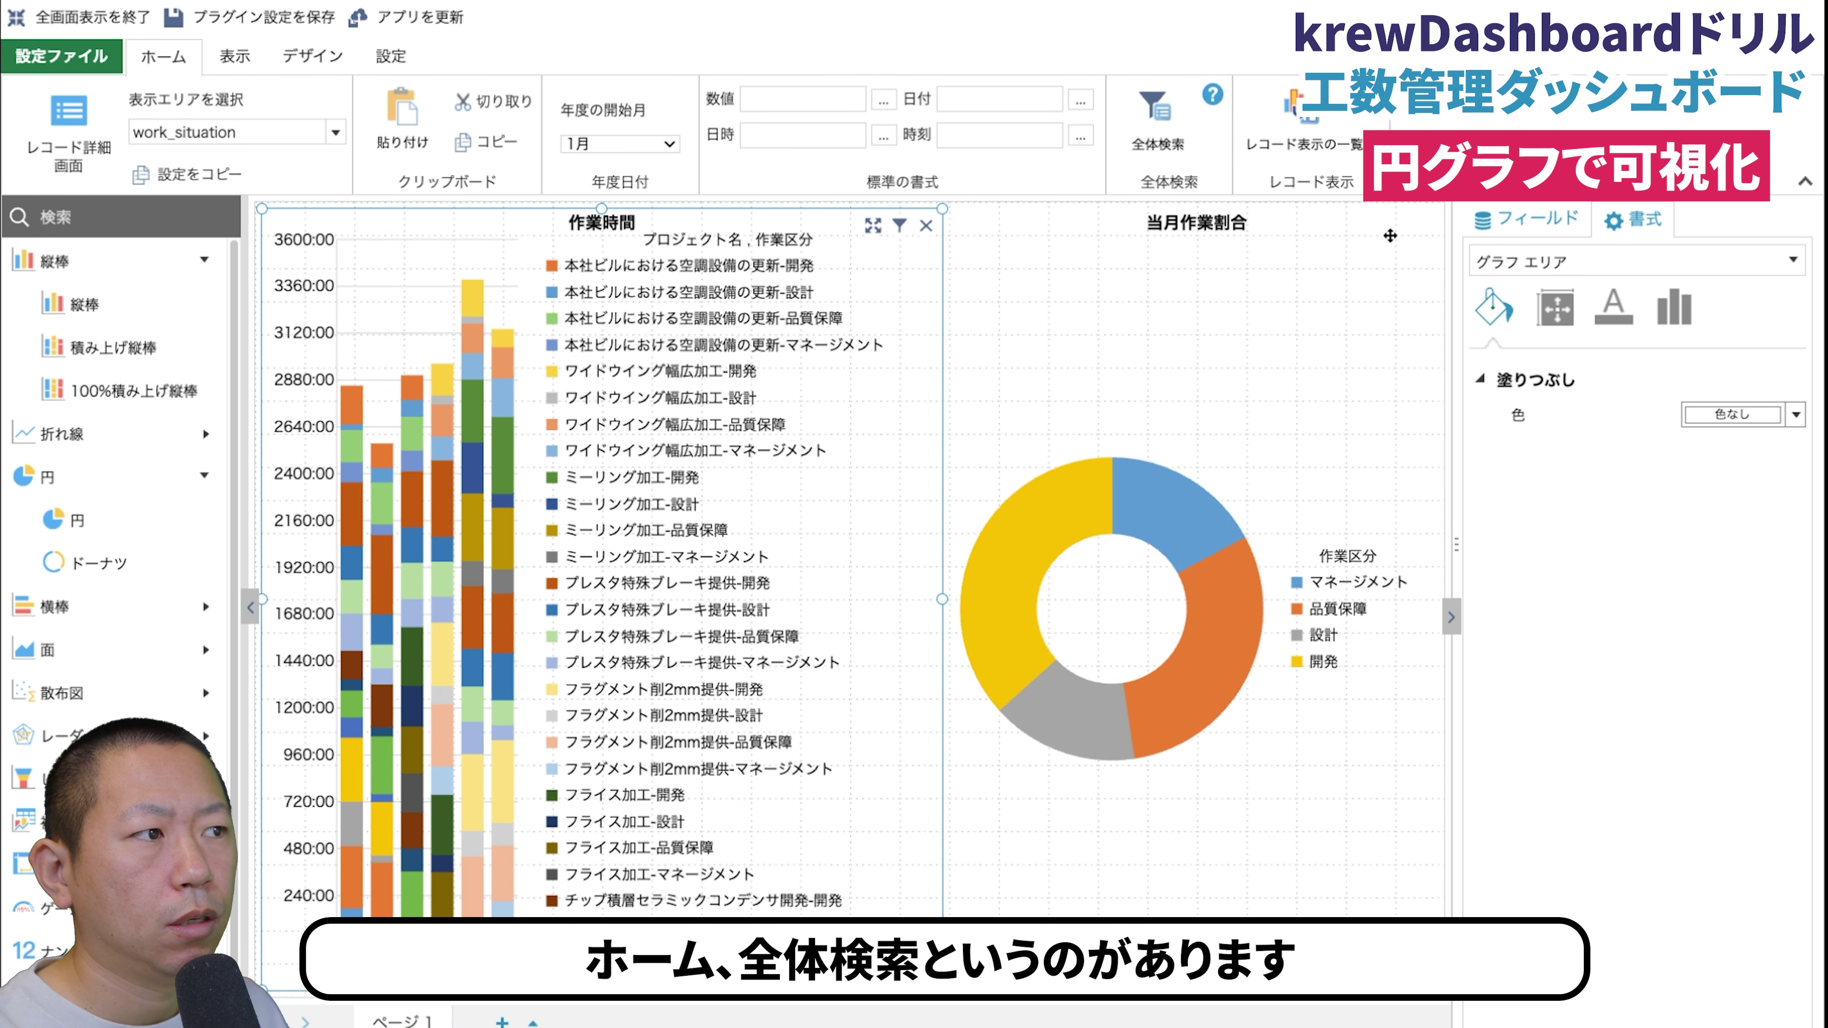
left_click(1186, 131)
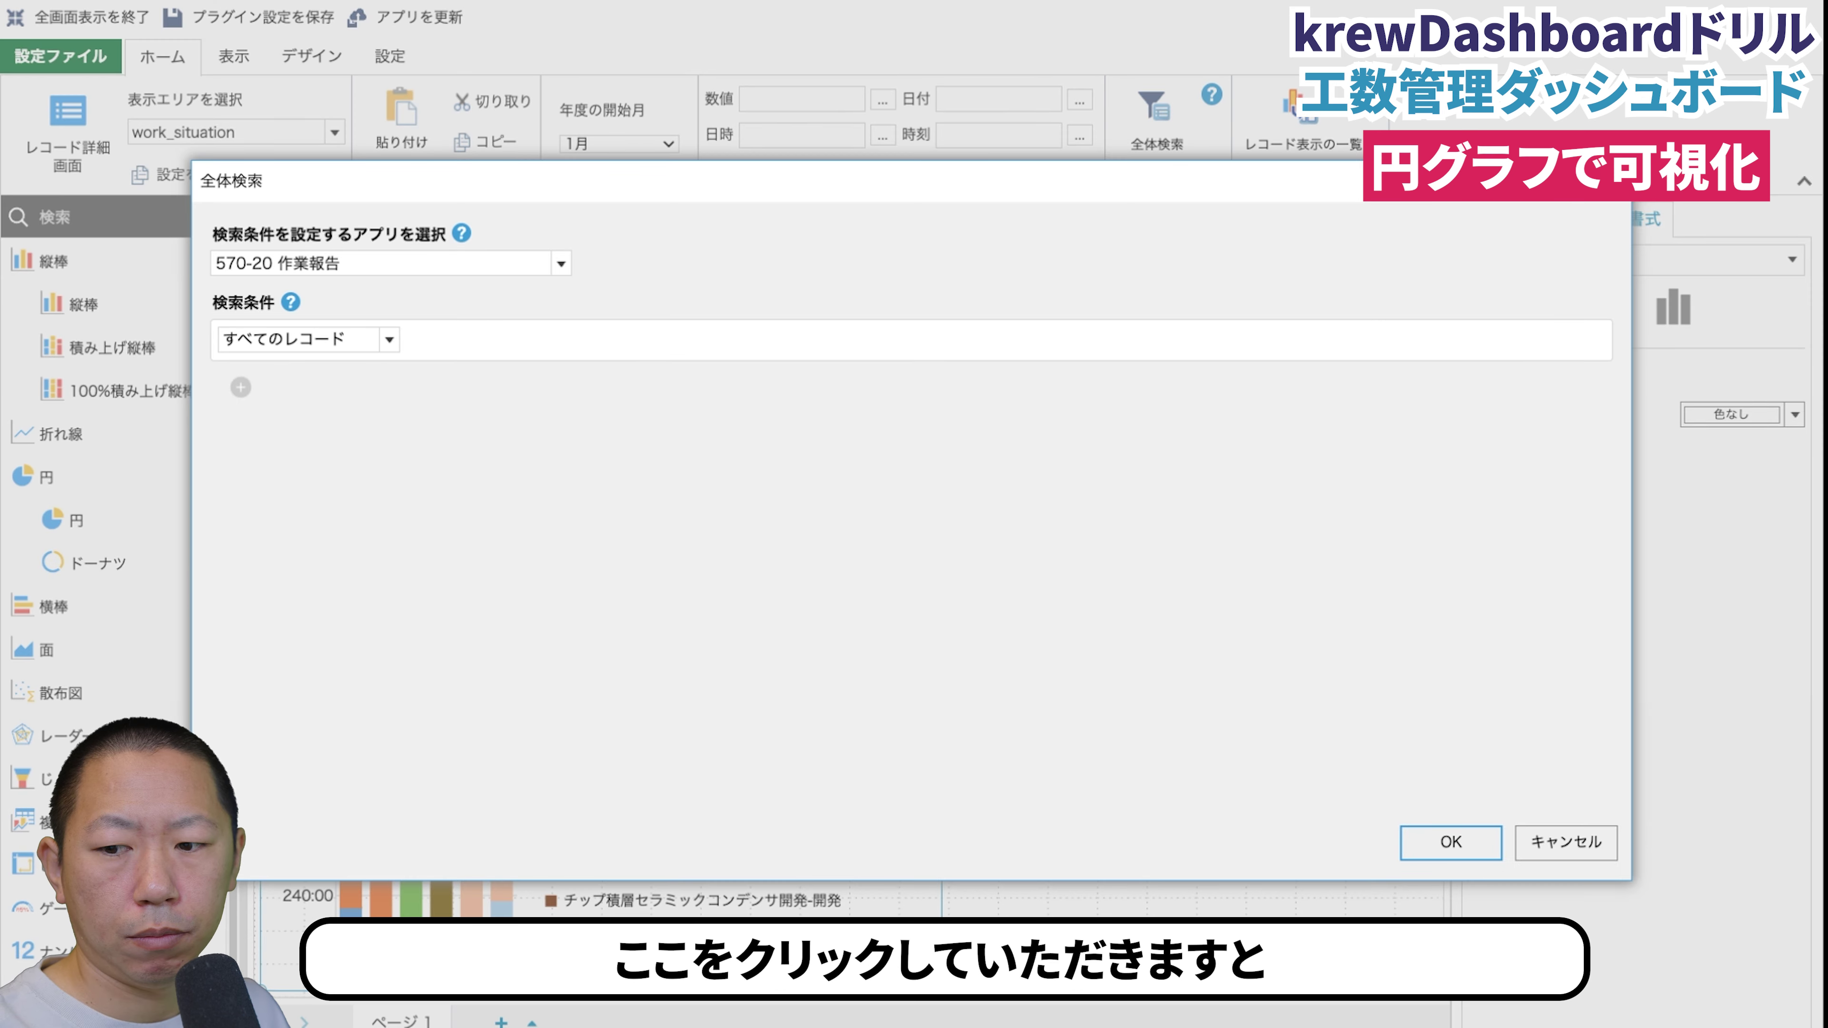
left_click(389, 339)
left_click(389, 420)
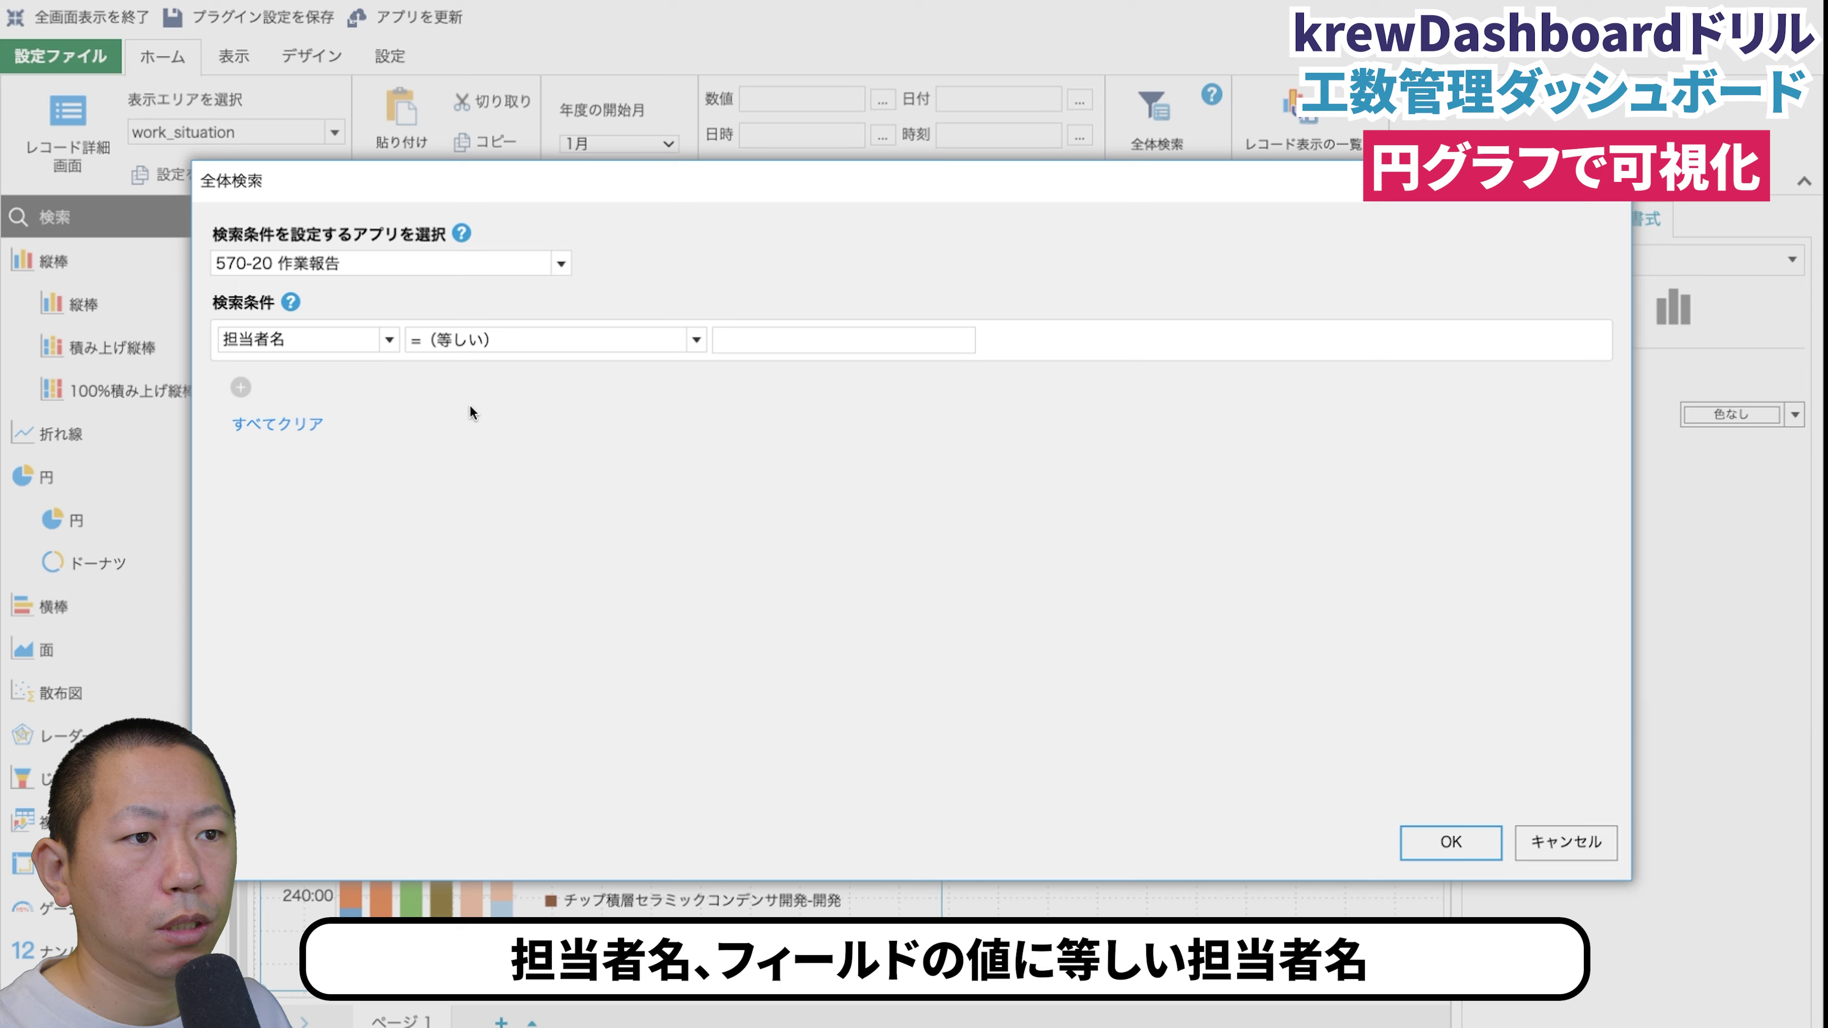
left_click(558, 339)
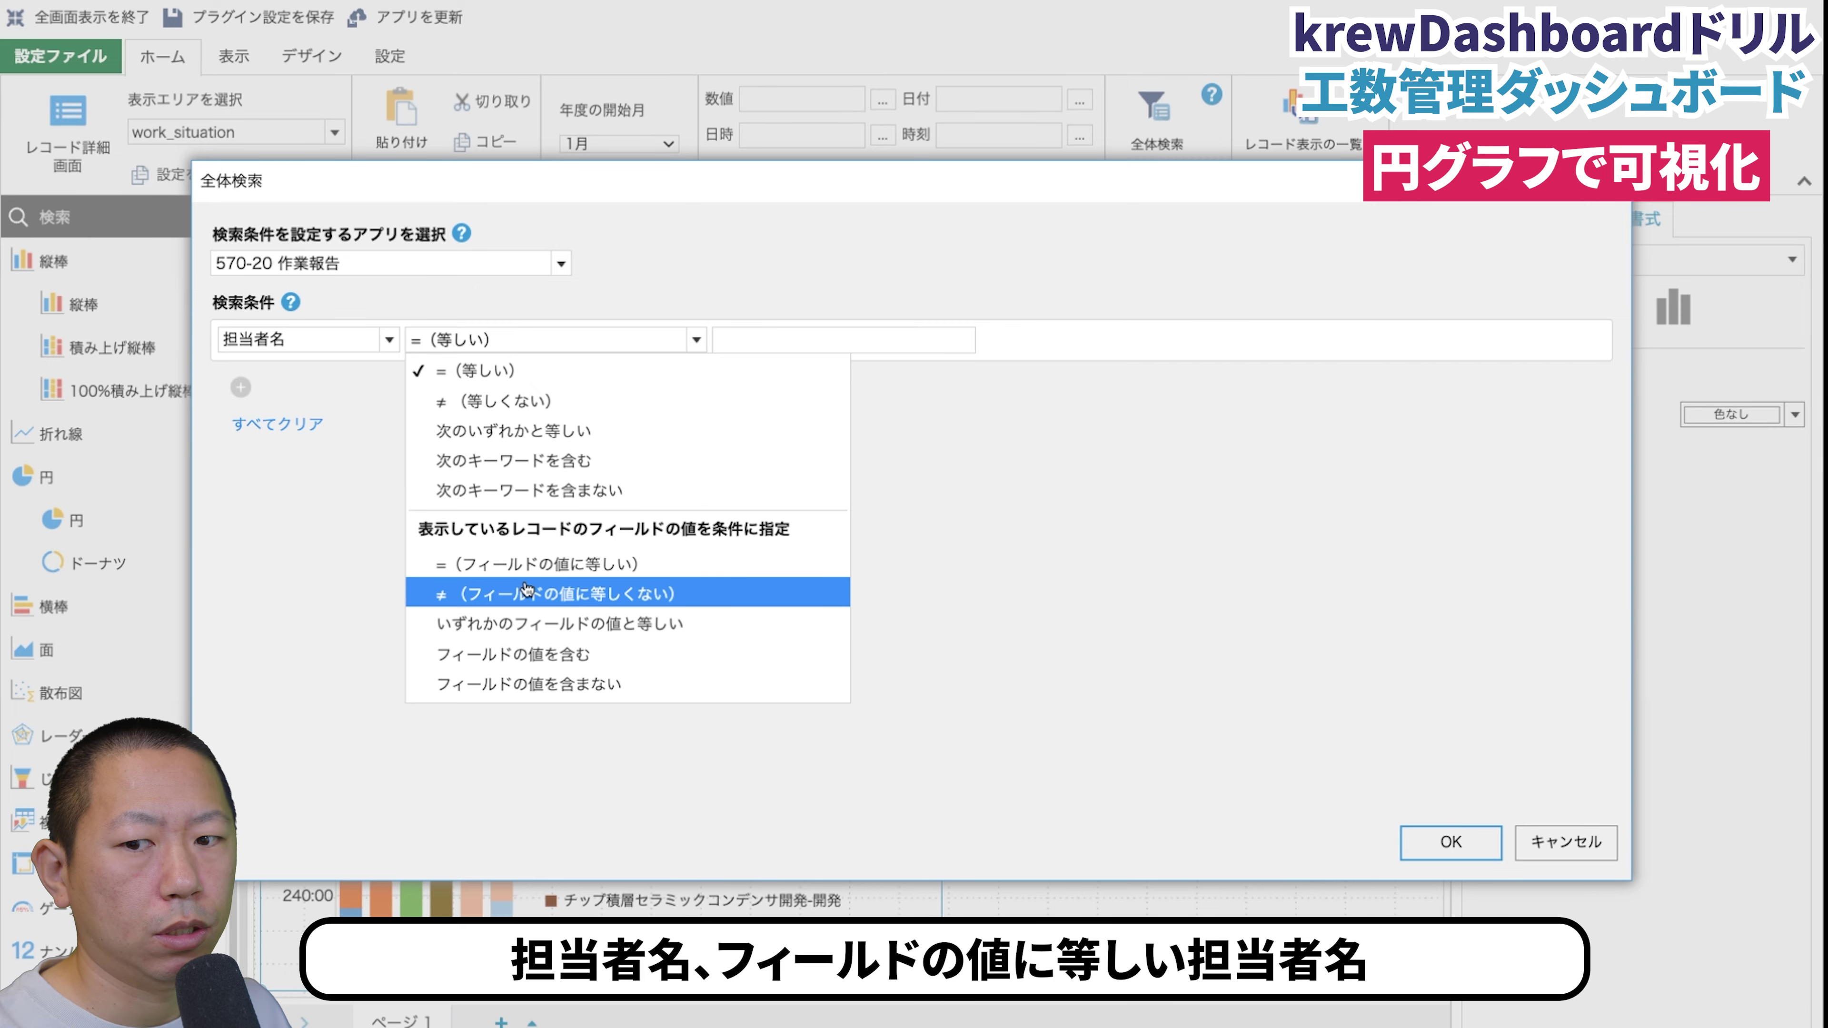
left_click(524, 569)
left_click(881, 340)
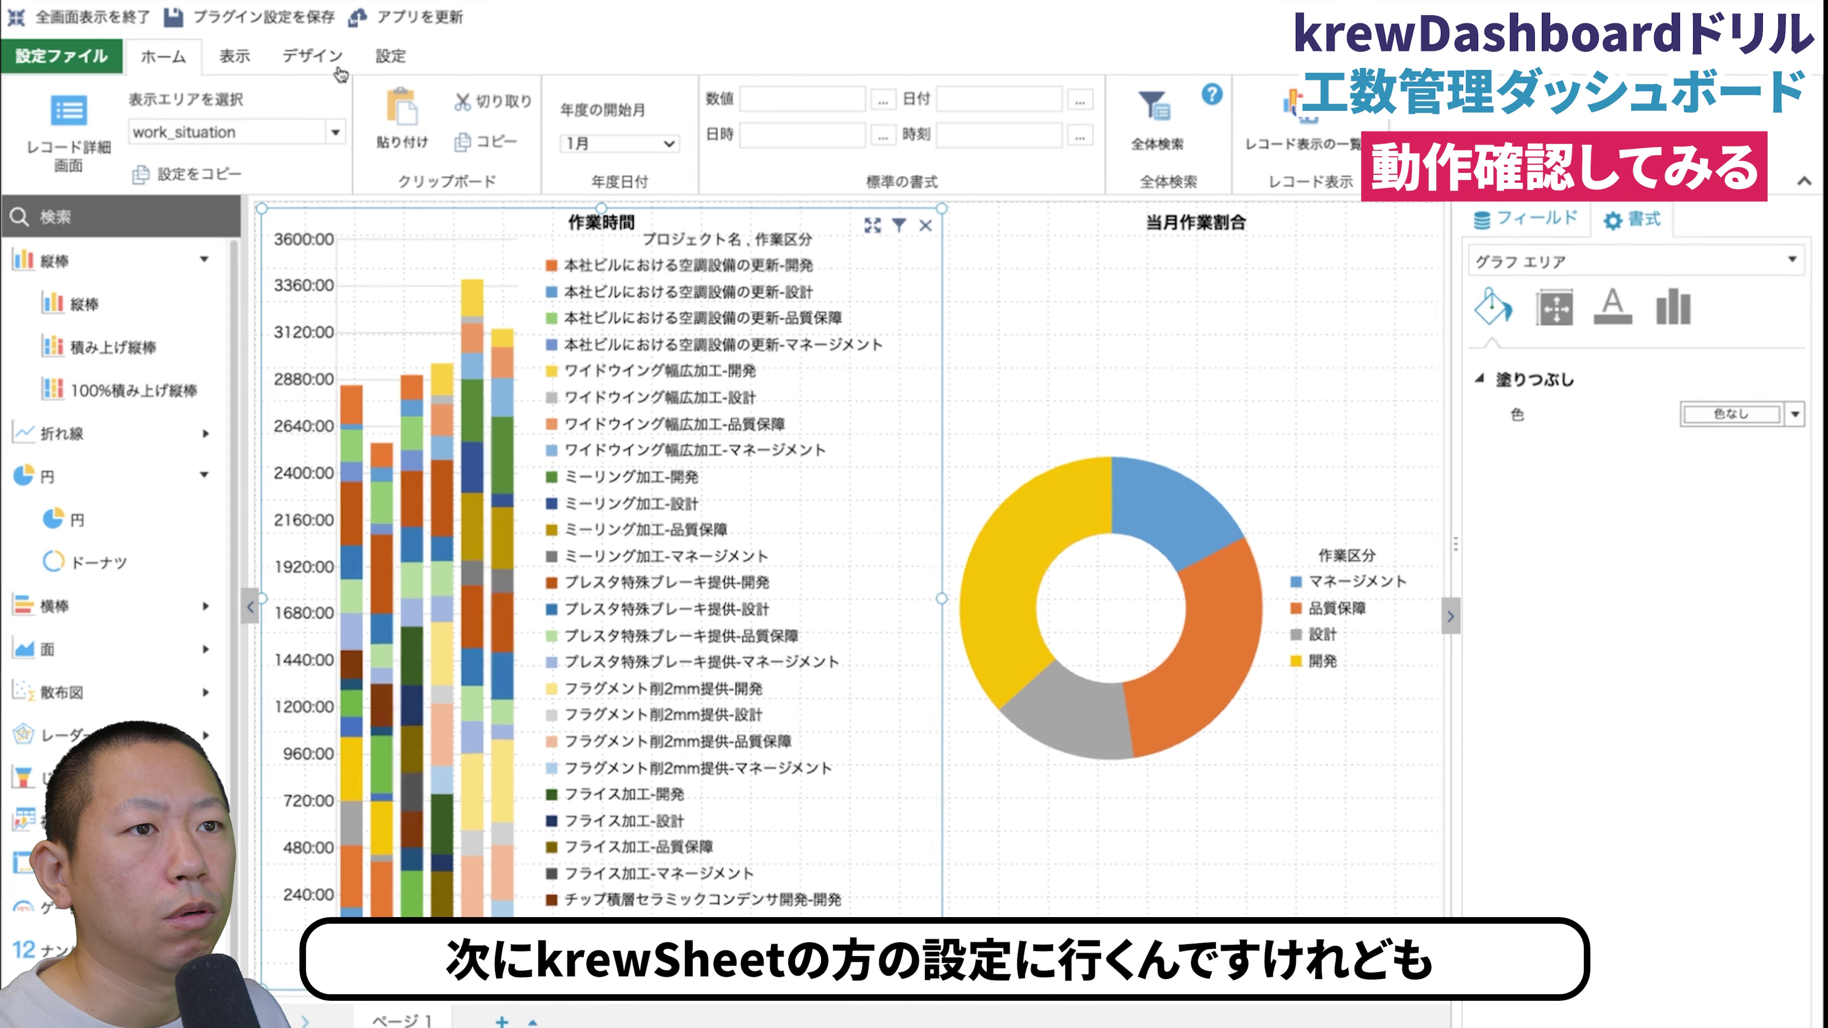
Save the plugin settings and apply the app changes to the production environment.
left_click(306, 21)
left_click(409, 22)
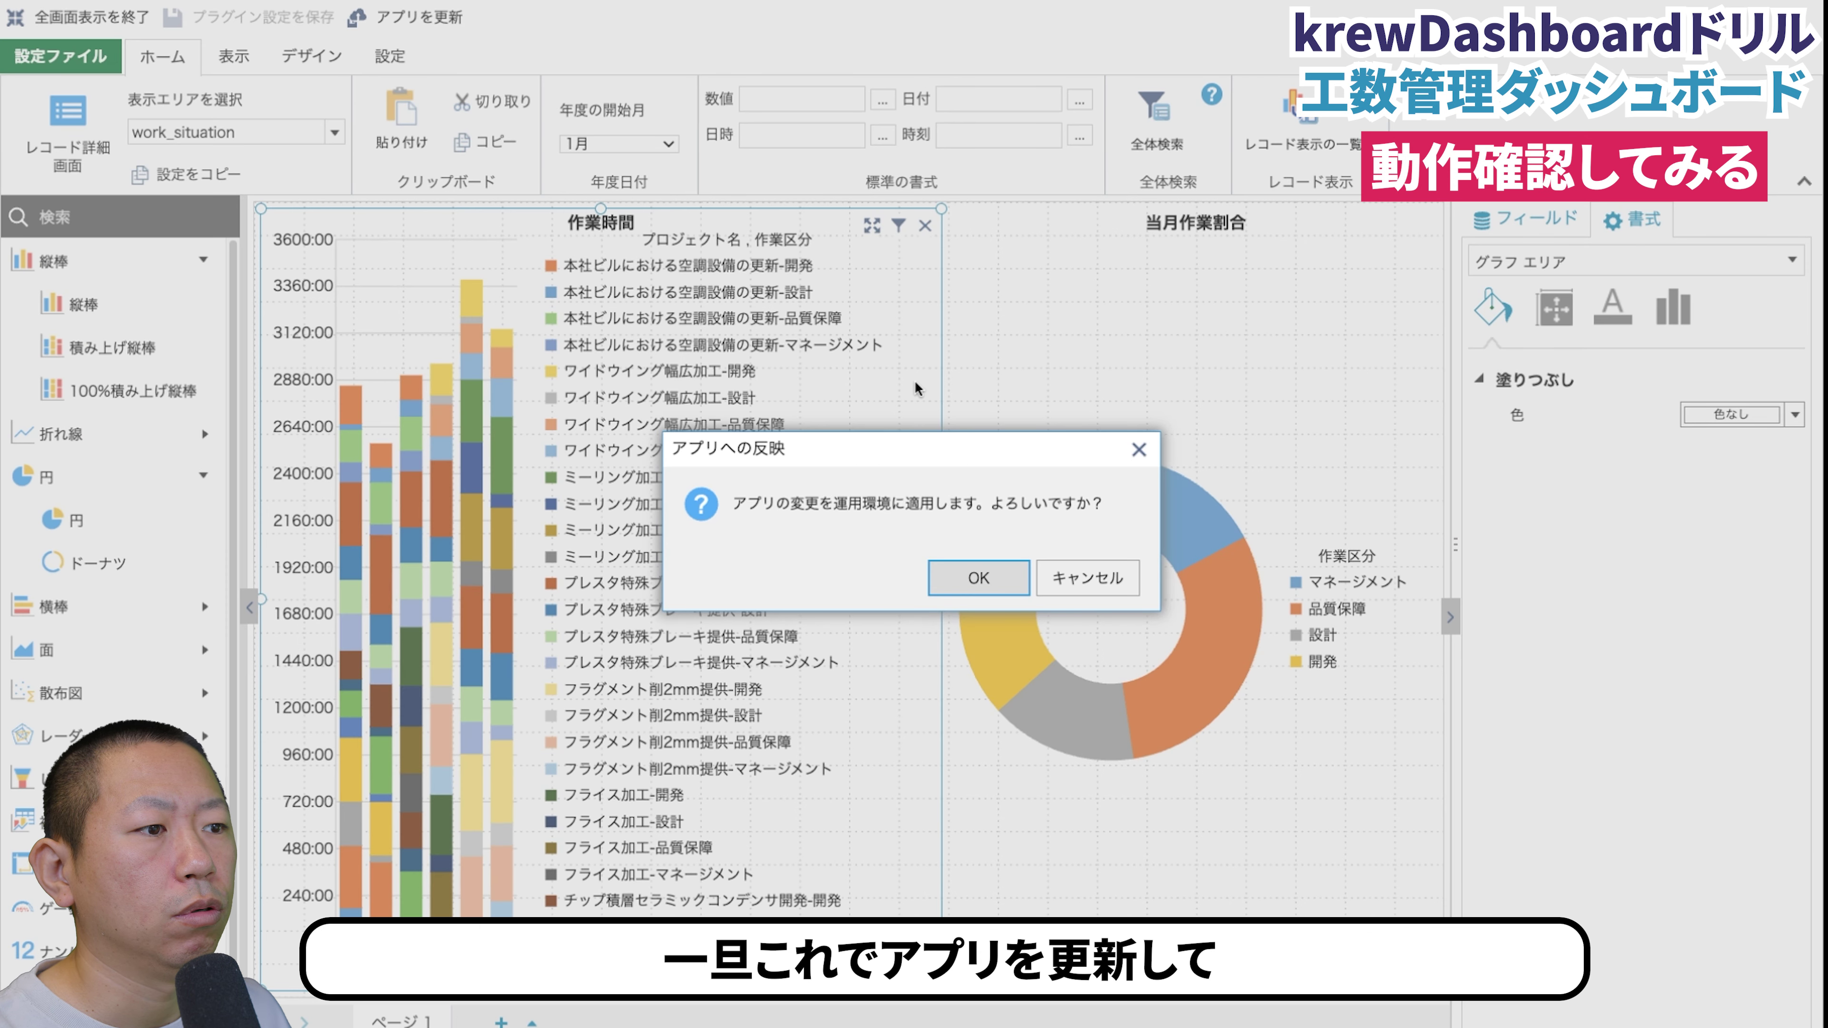
left_click(976, 566)
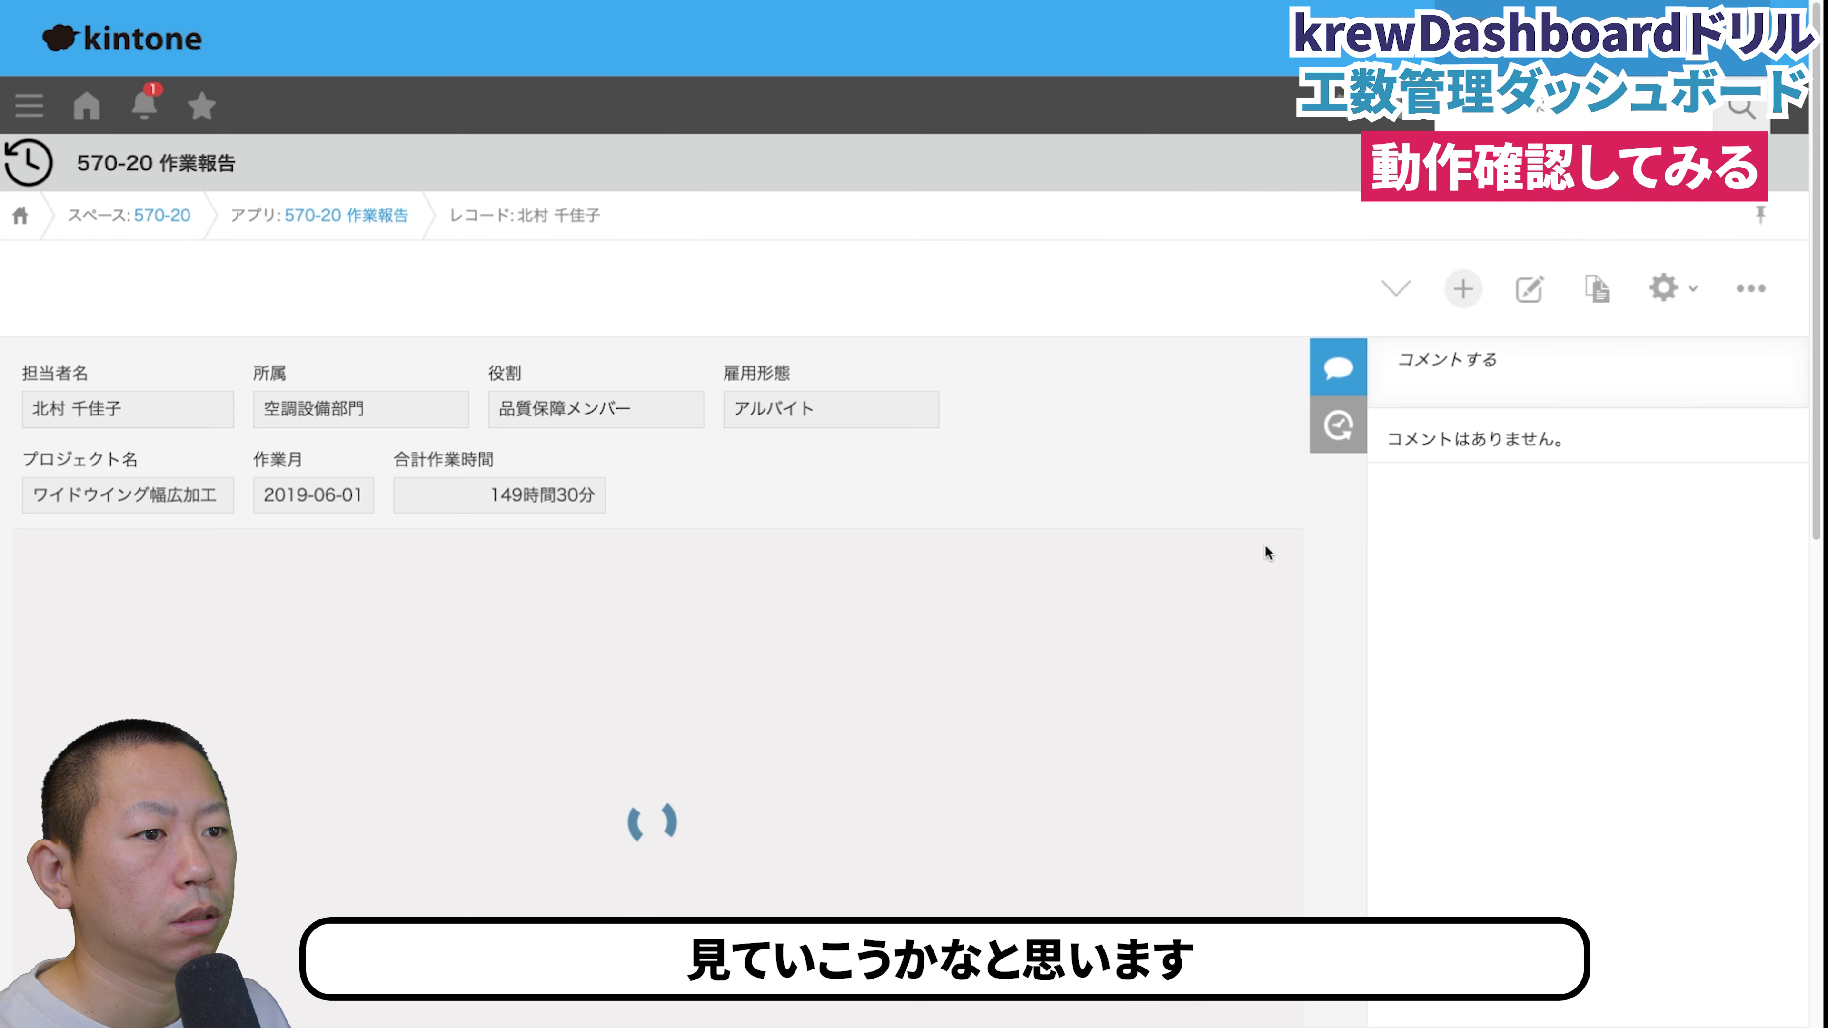
Step through the app's records and examine the column and doughnut charts on the record detail screen.
left_click(1397, 290)
left_click(1396, 291)
scroll(592, 431, "down", 4)
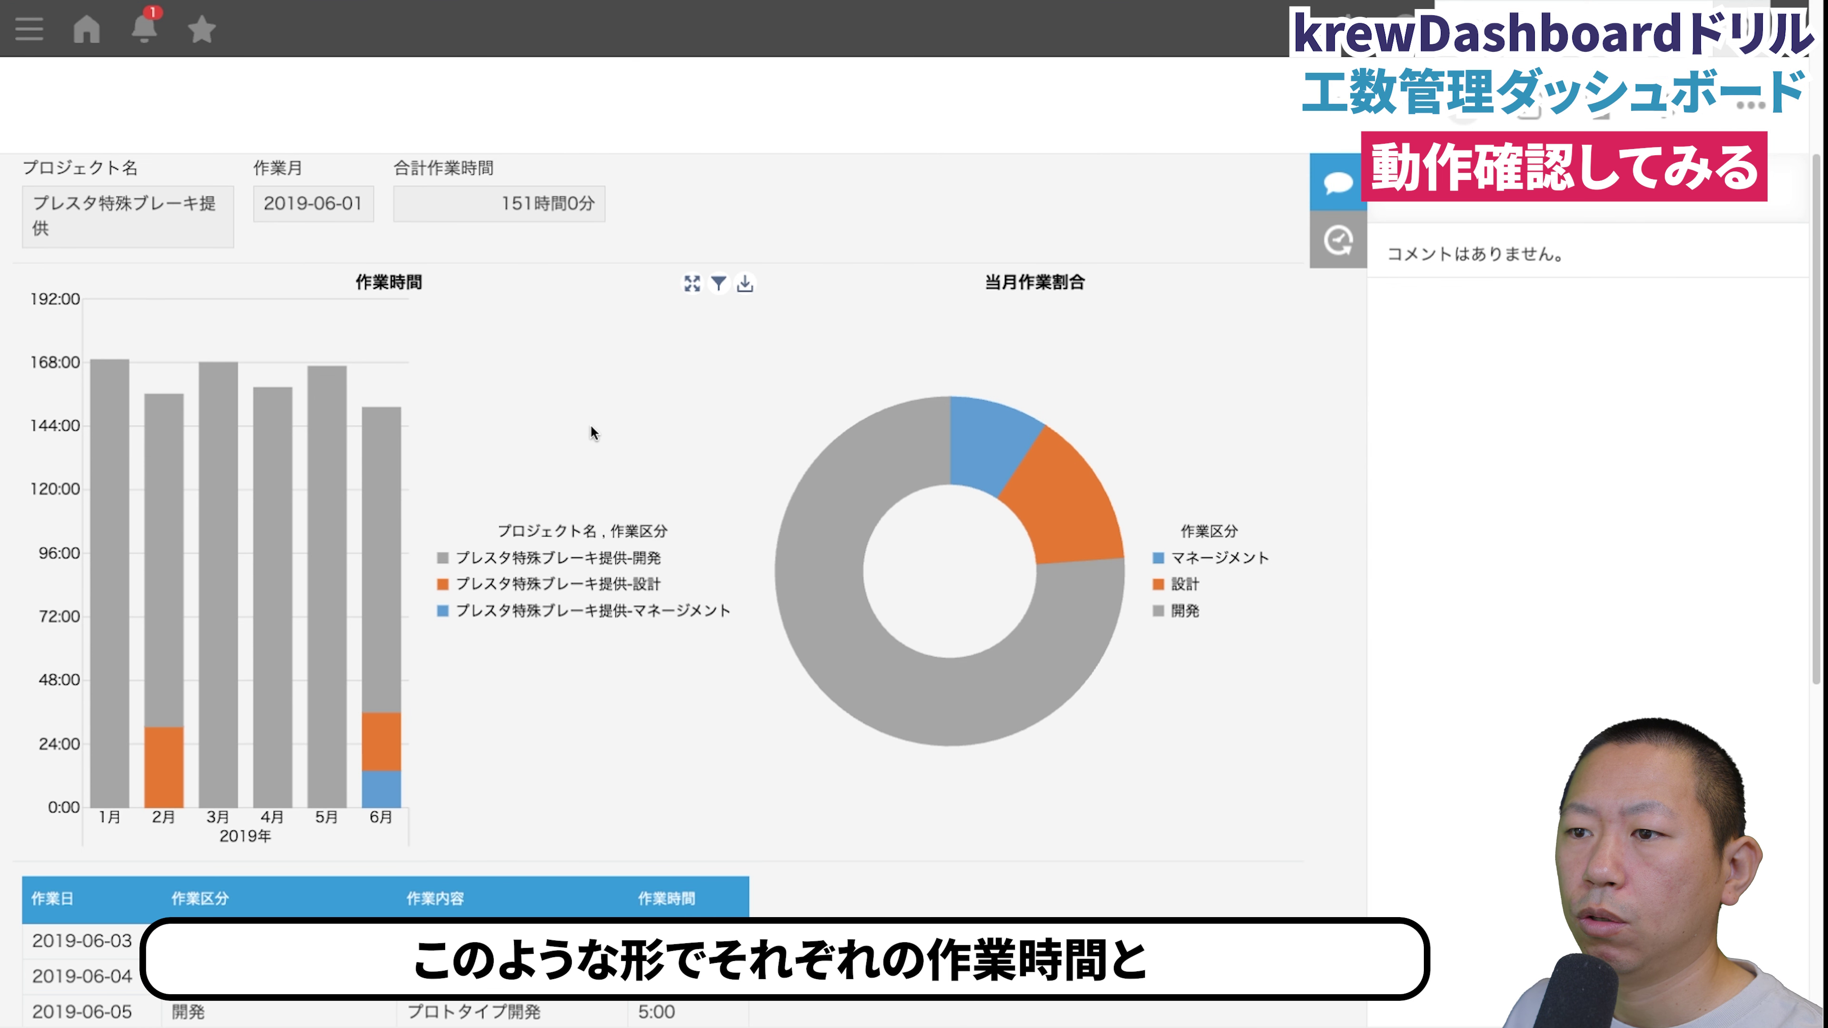
scroll(891, 565, "up", 4)
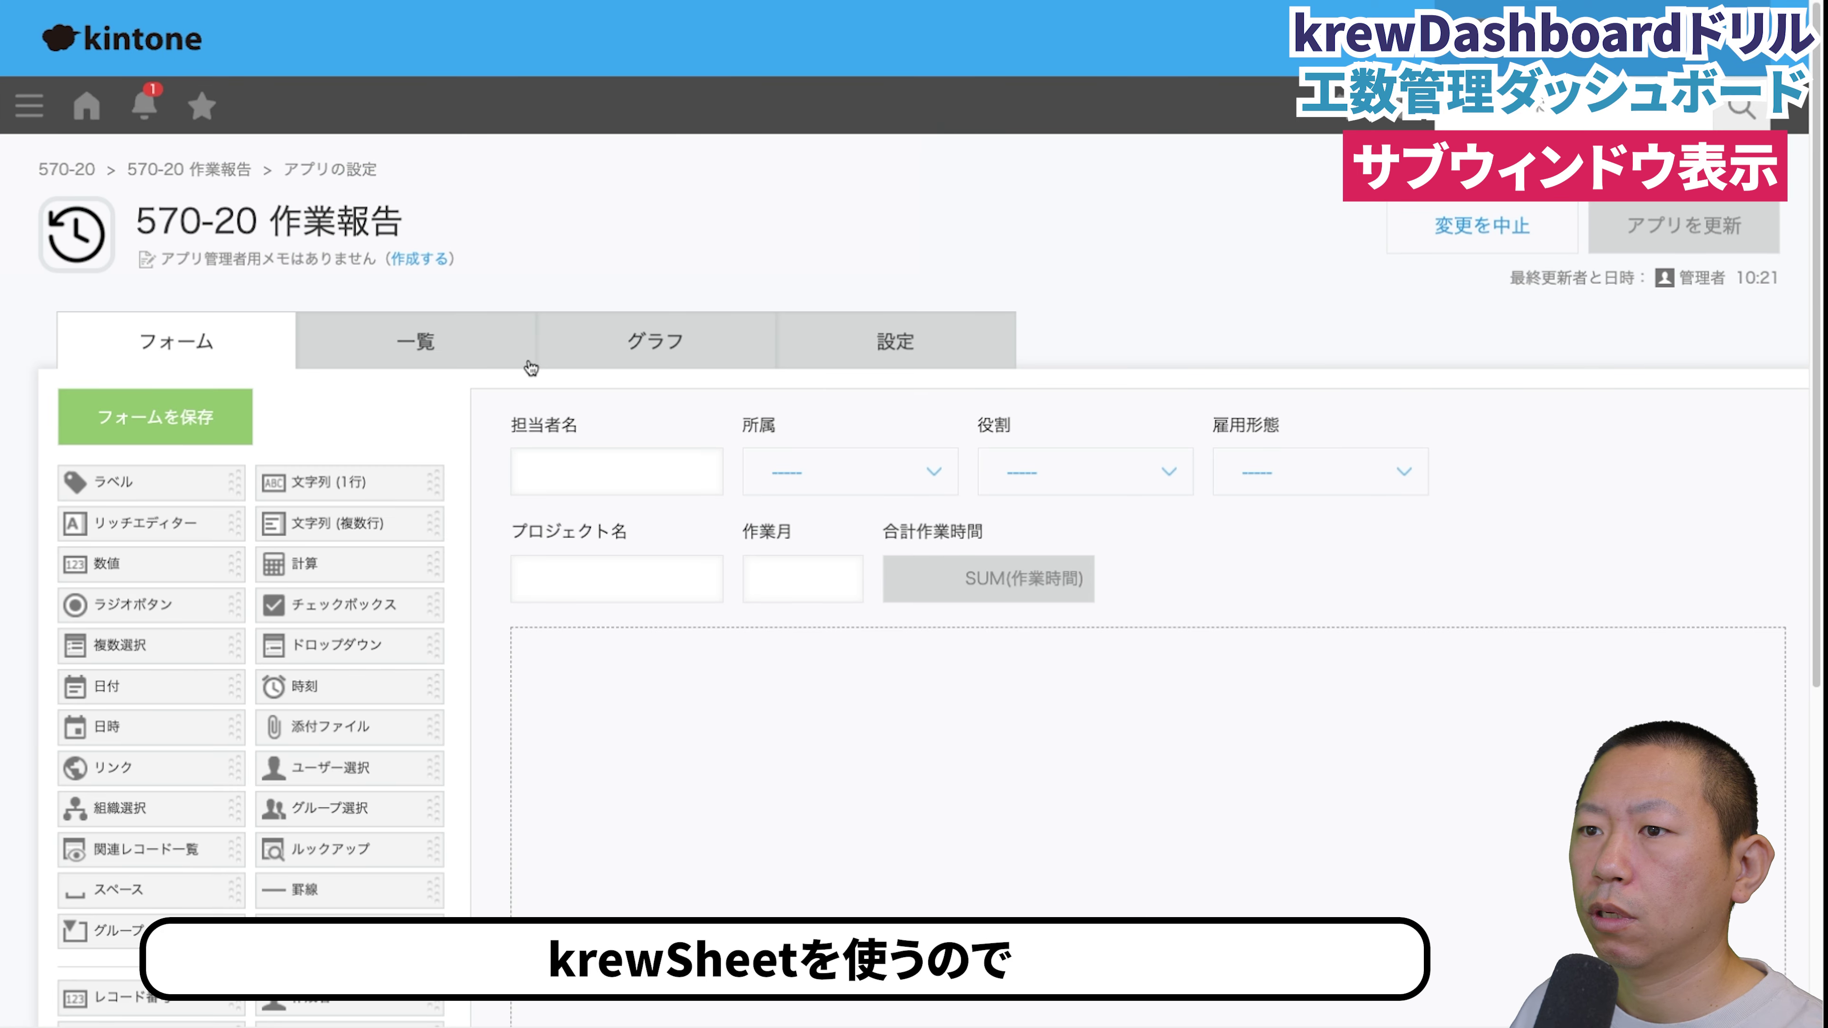
Open the 工数管理 list from the 作業報告 app settings and check which lists krewSheet offers for configuration.
left_click(469, 345)
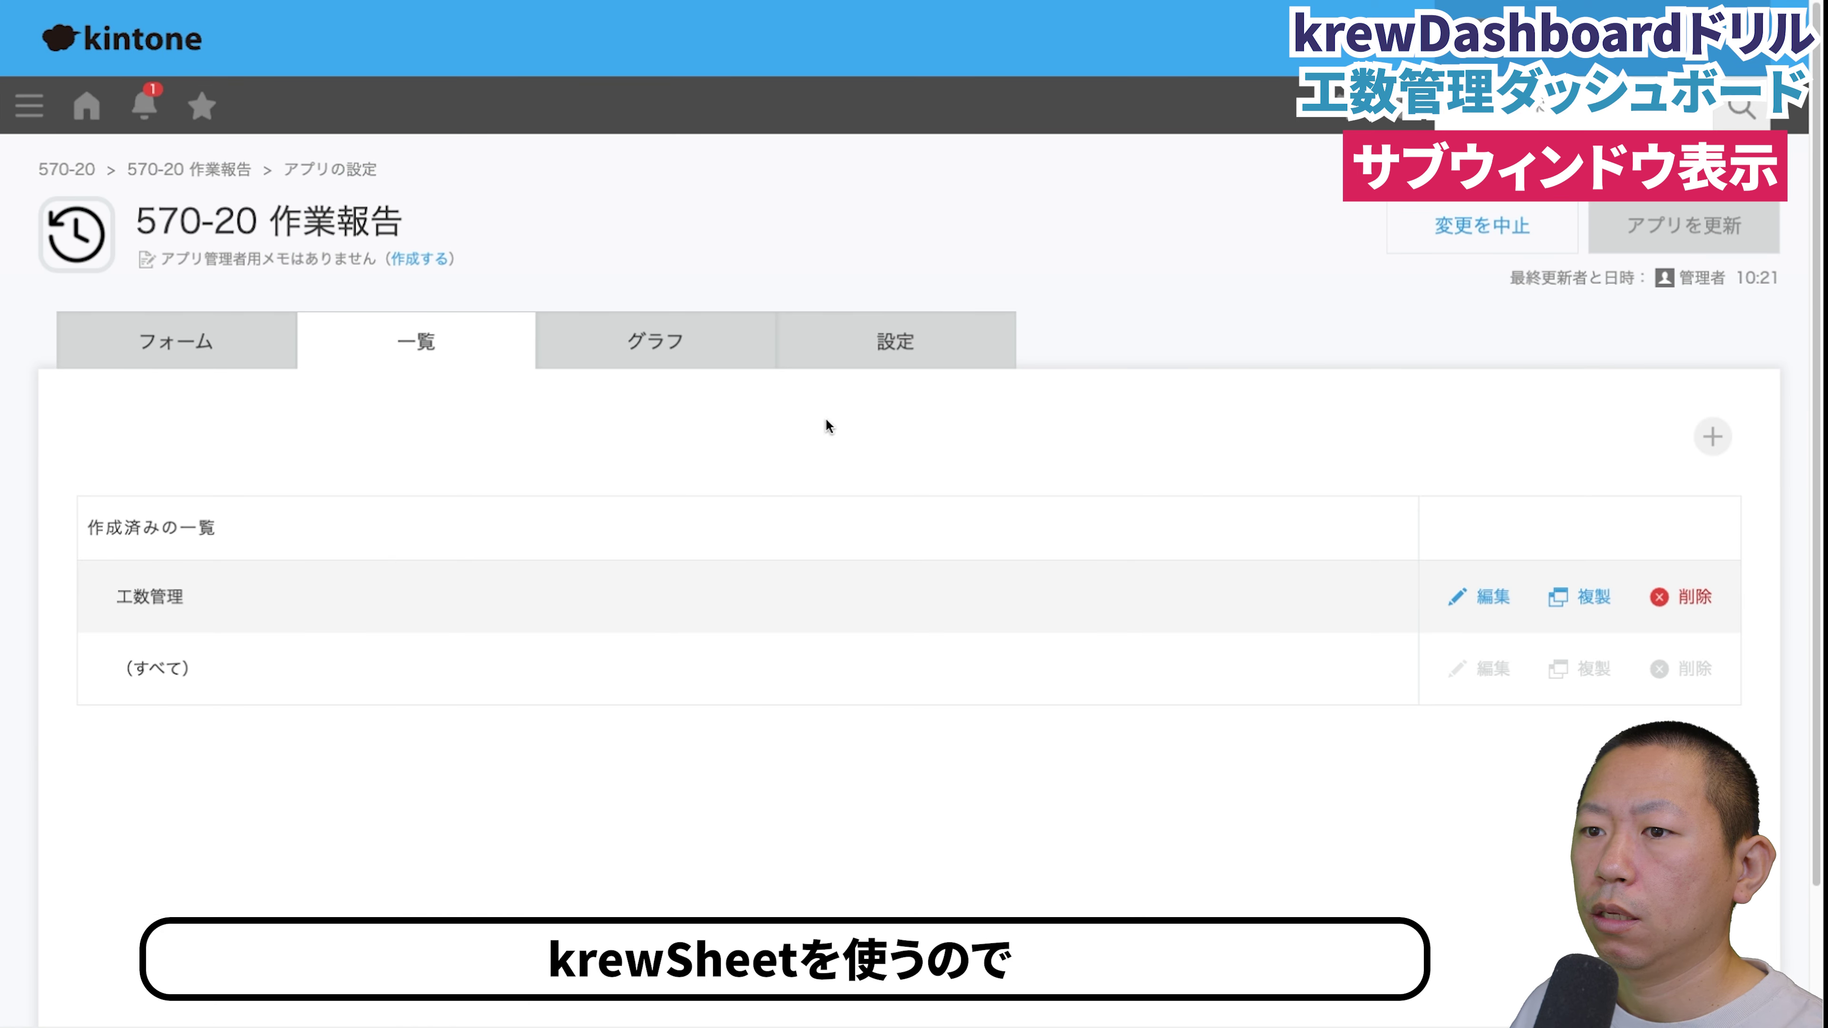
left_click(1485, 598)
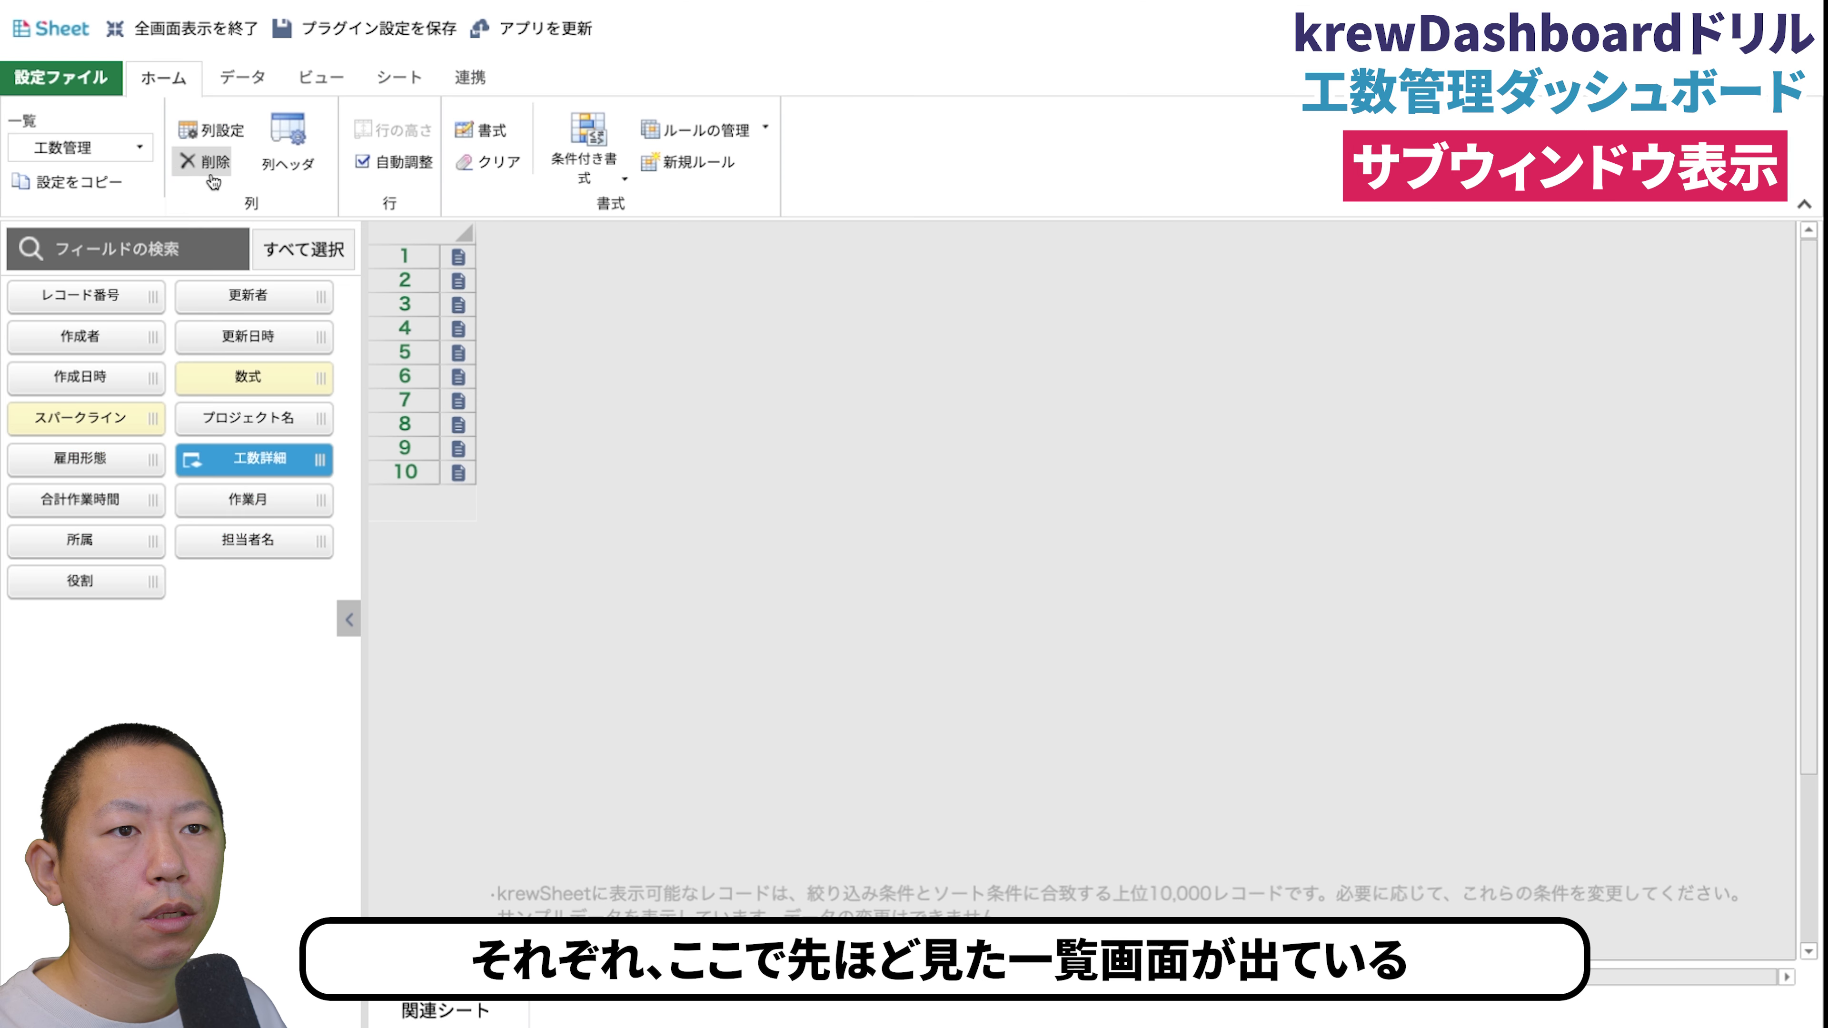
left_click(128, 151)
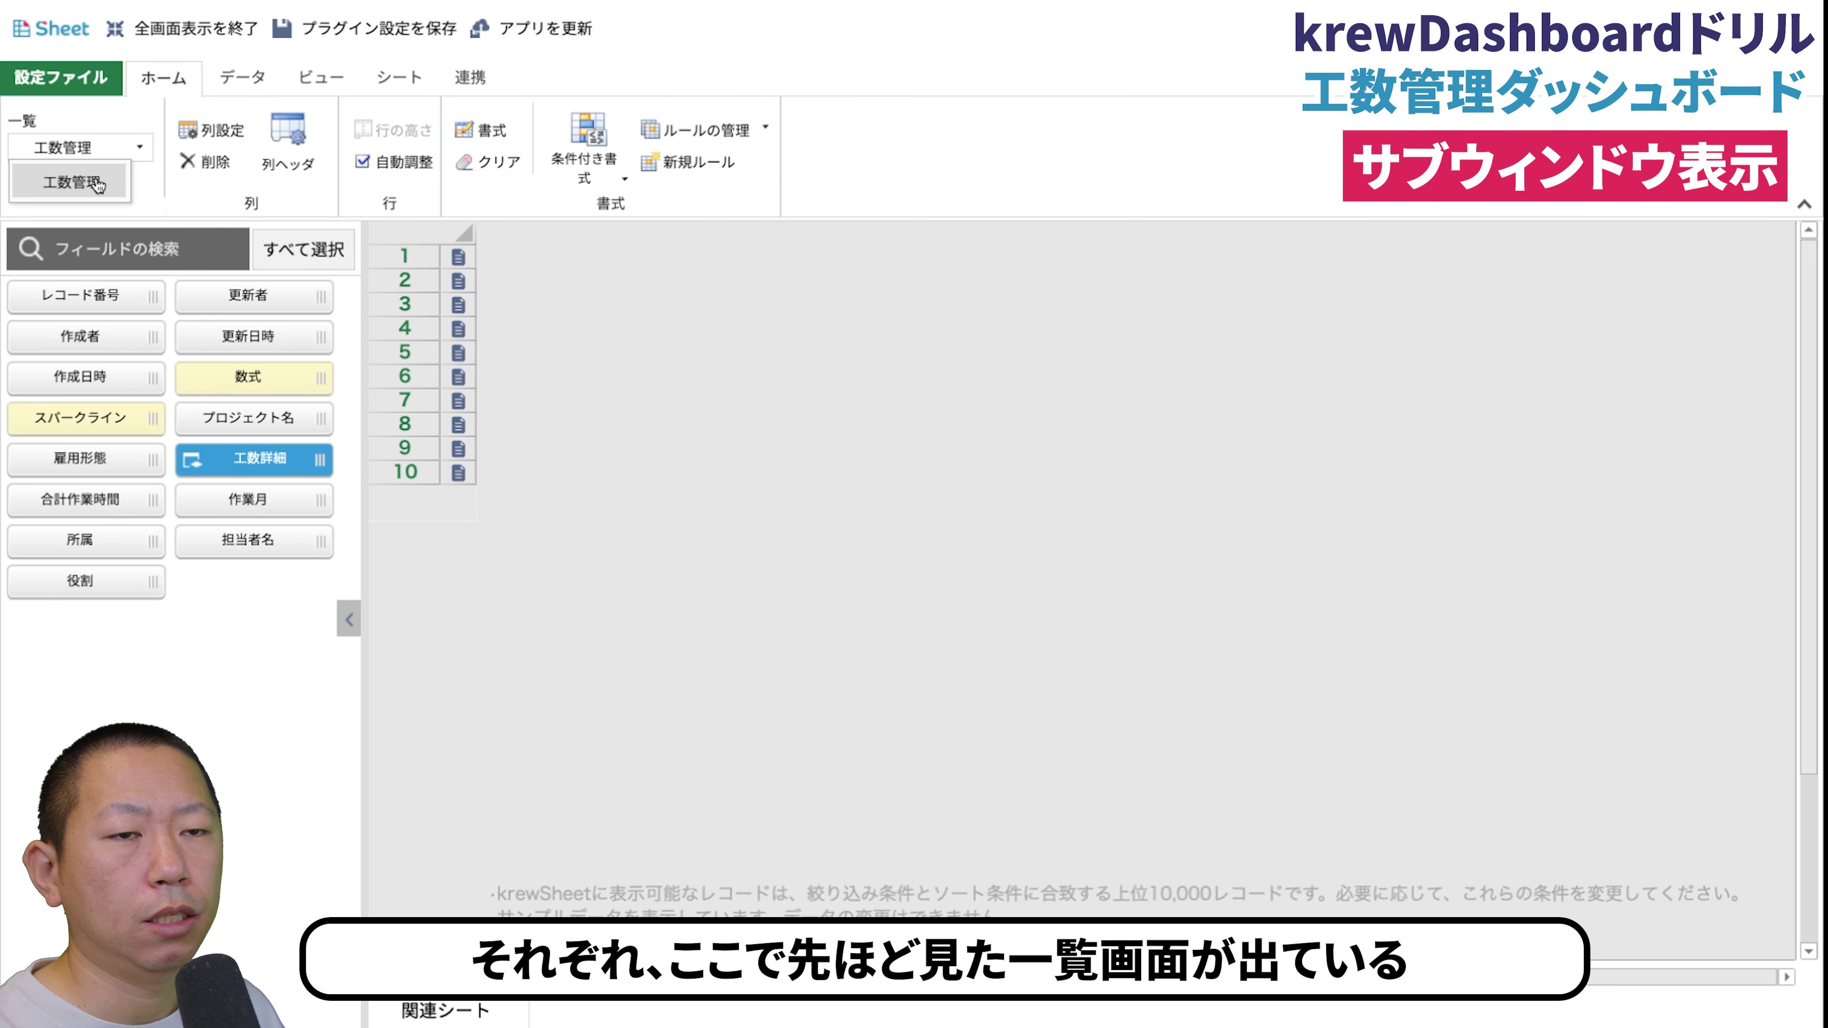
left_click(1030, 178)
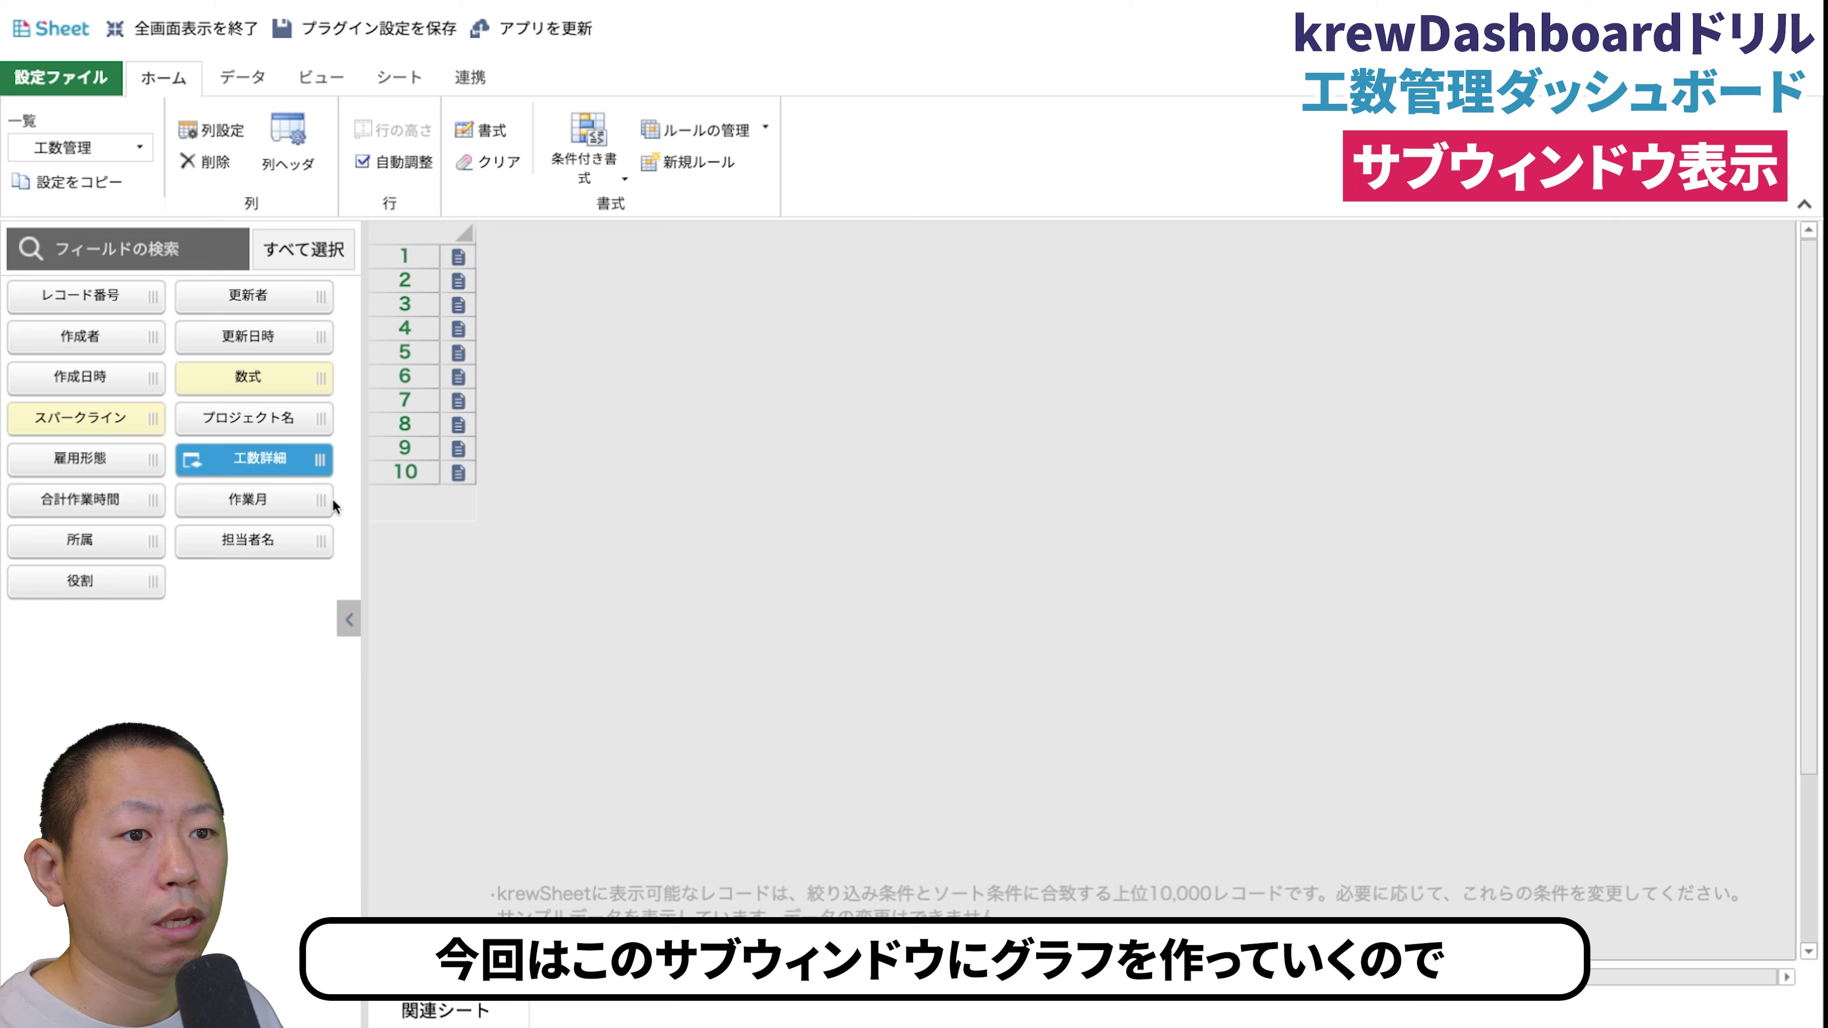
Add the 作業月, 雇用形態 and プロジェクト名 fields as columns of the 工数管理 sheet.
left_click(281, 501)
left_click(119, 466)
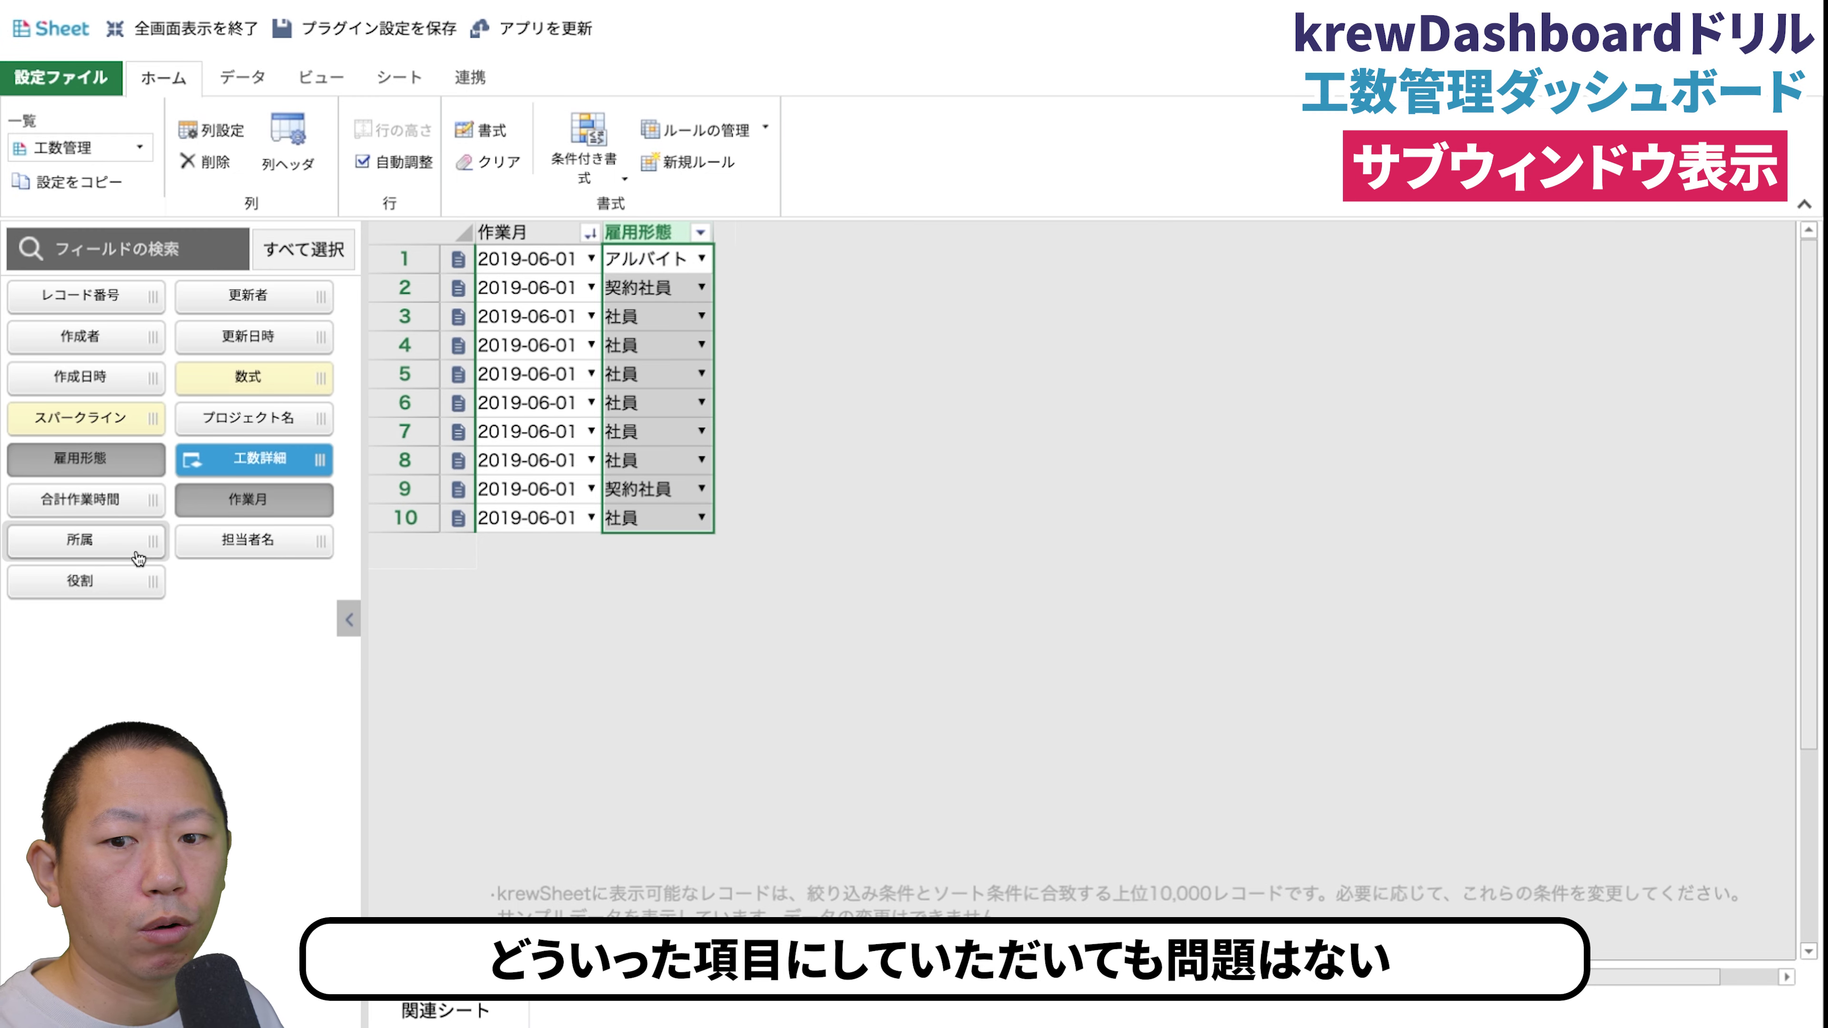
left_click_drag(244, 425, 645, 420)
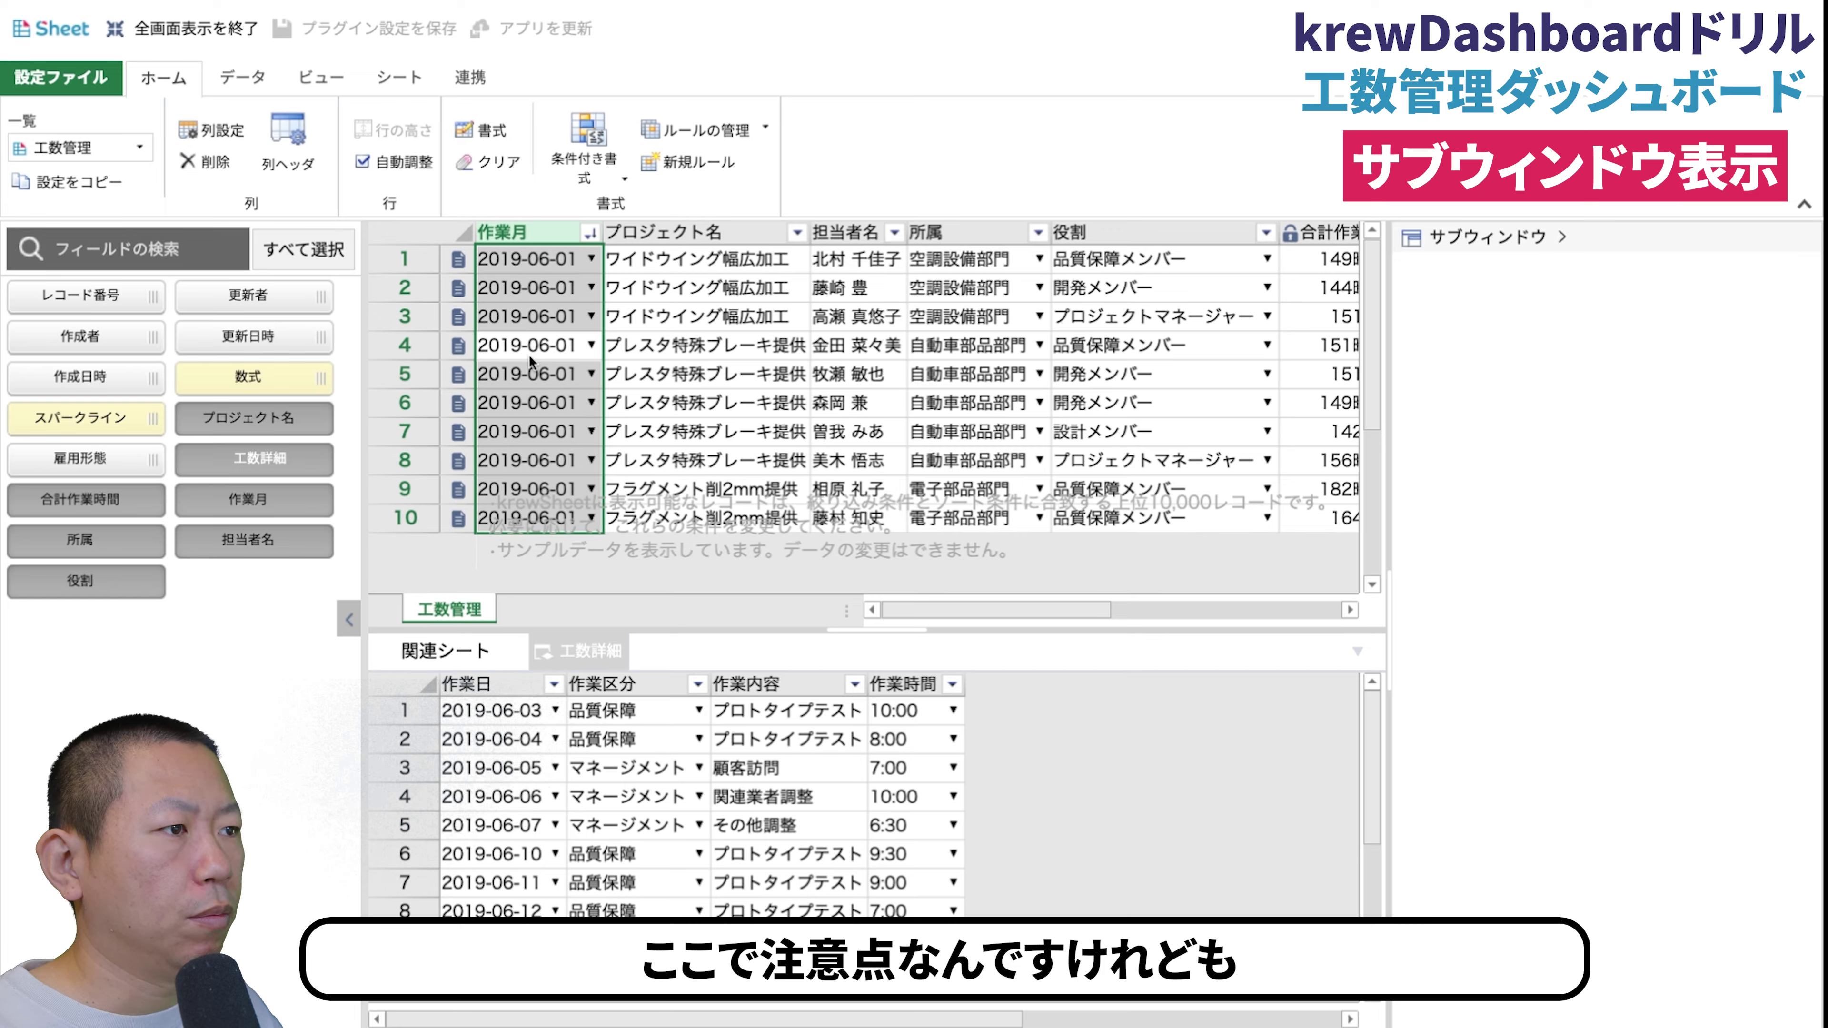
Compare the subwindow area of the main 工数管理 sheet with that of the 工数詳細 related sheet.
left_click(530, 264)
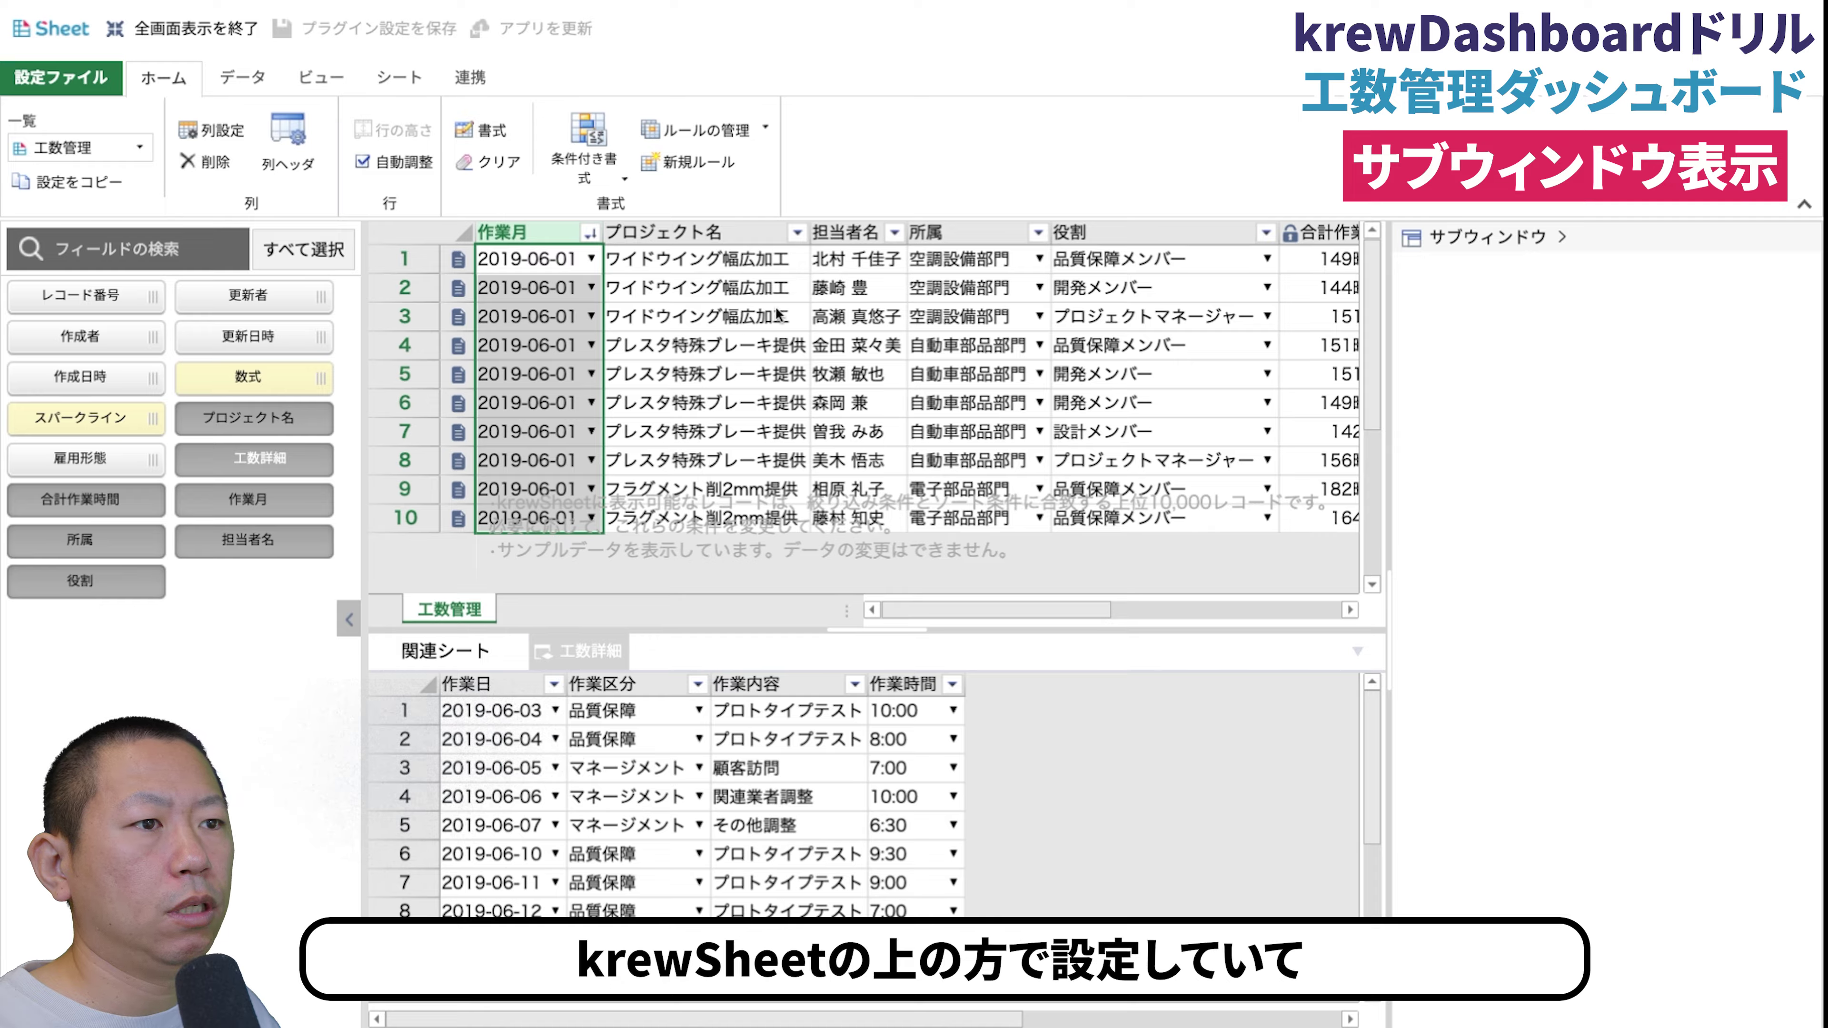
left_click(484, 711)
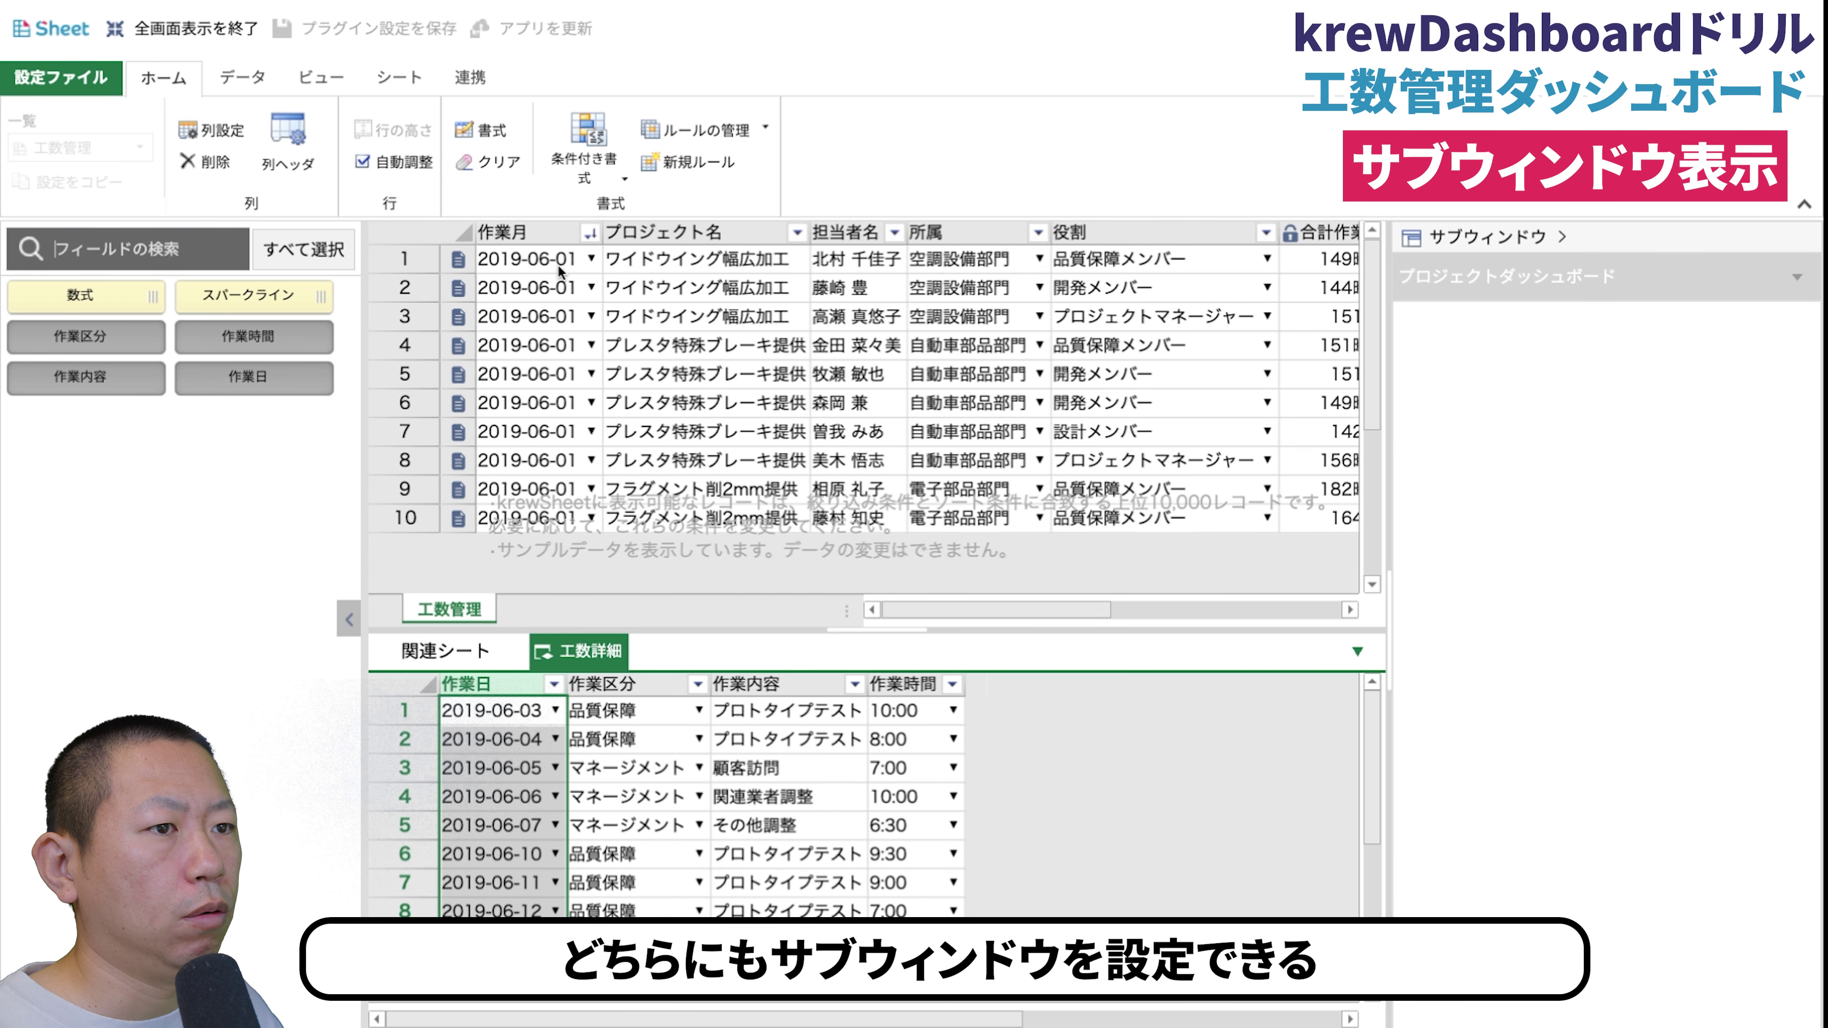
Add a subwindow titled プロジェクトダッシュボード to the main 工数管理 sheet, with its type set to krewDashboardを表示.
left_click(560, 273)
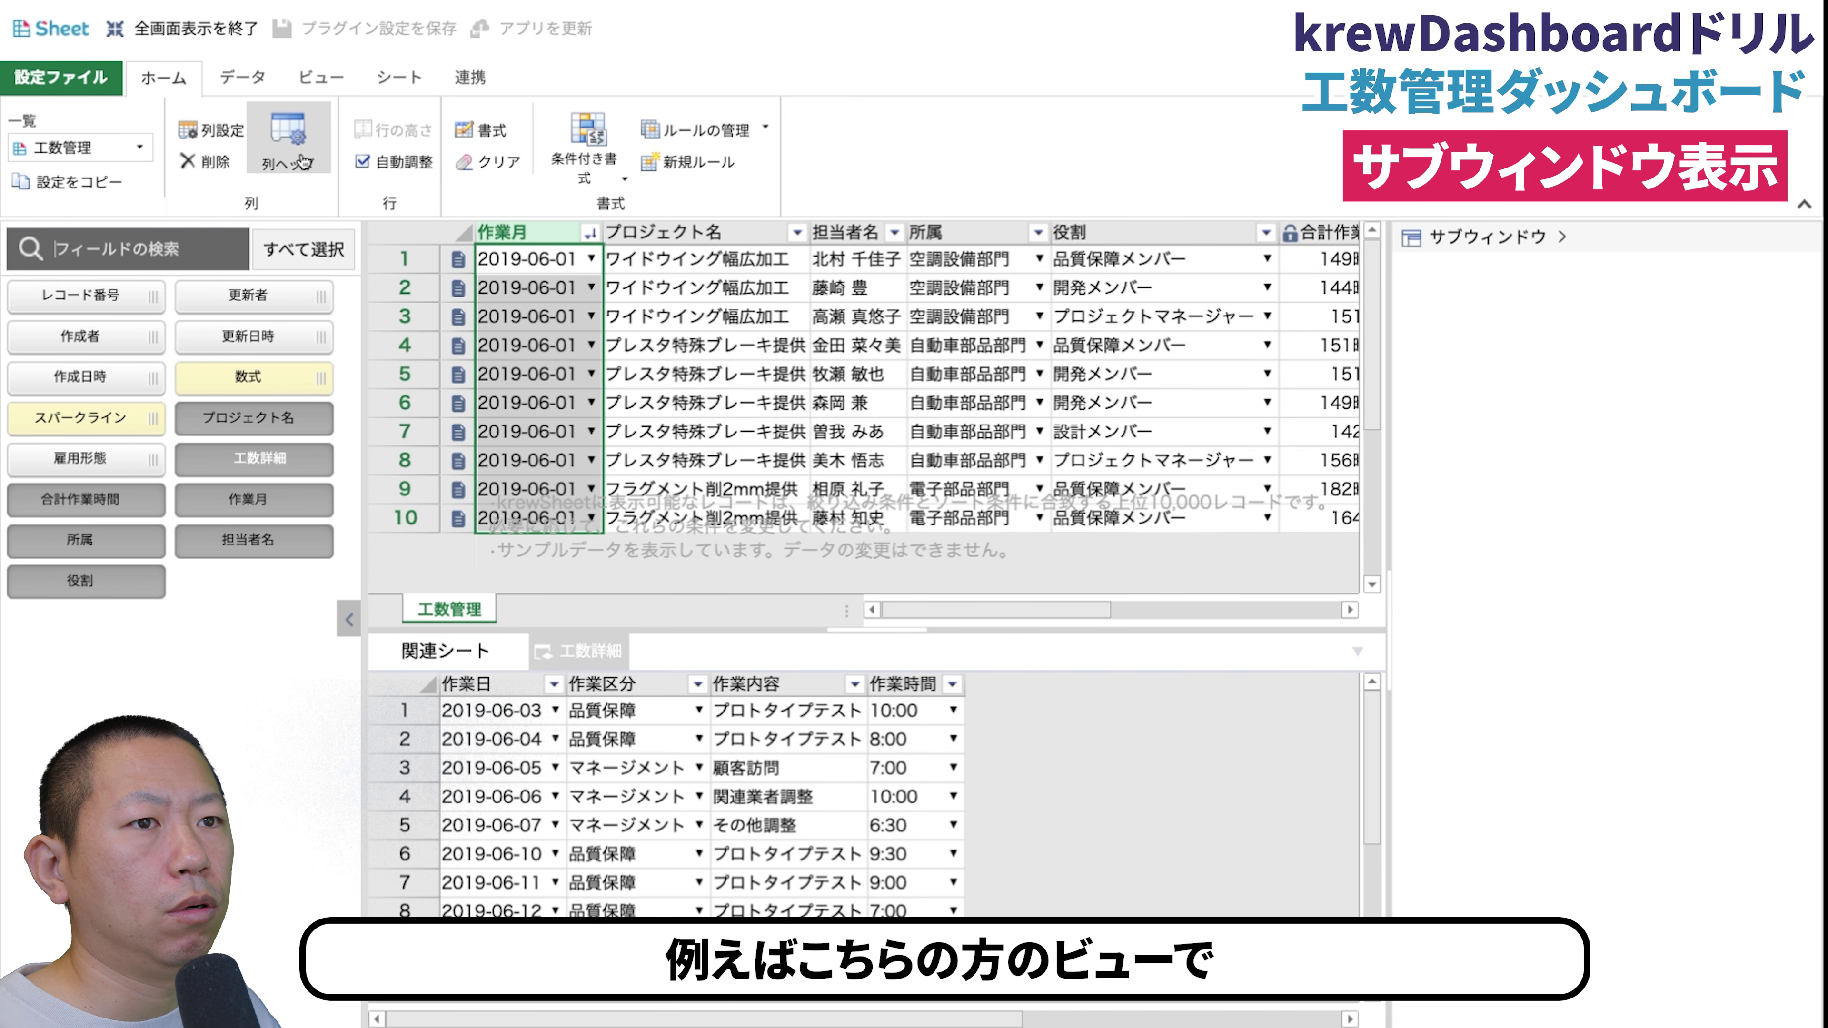
left_click(325, 78)
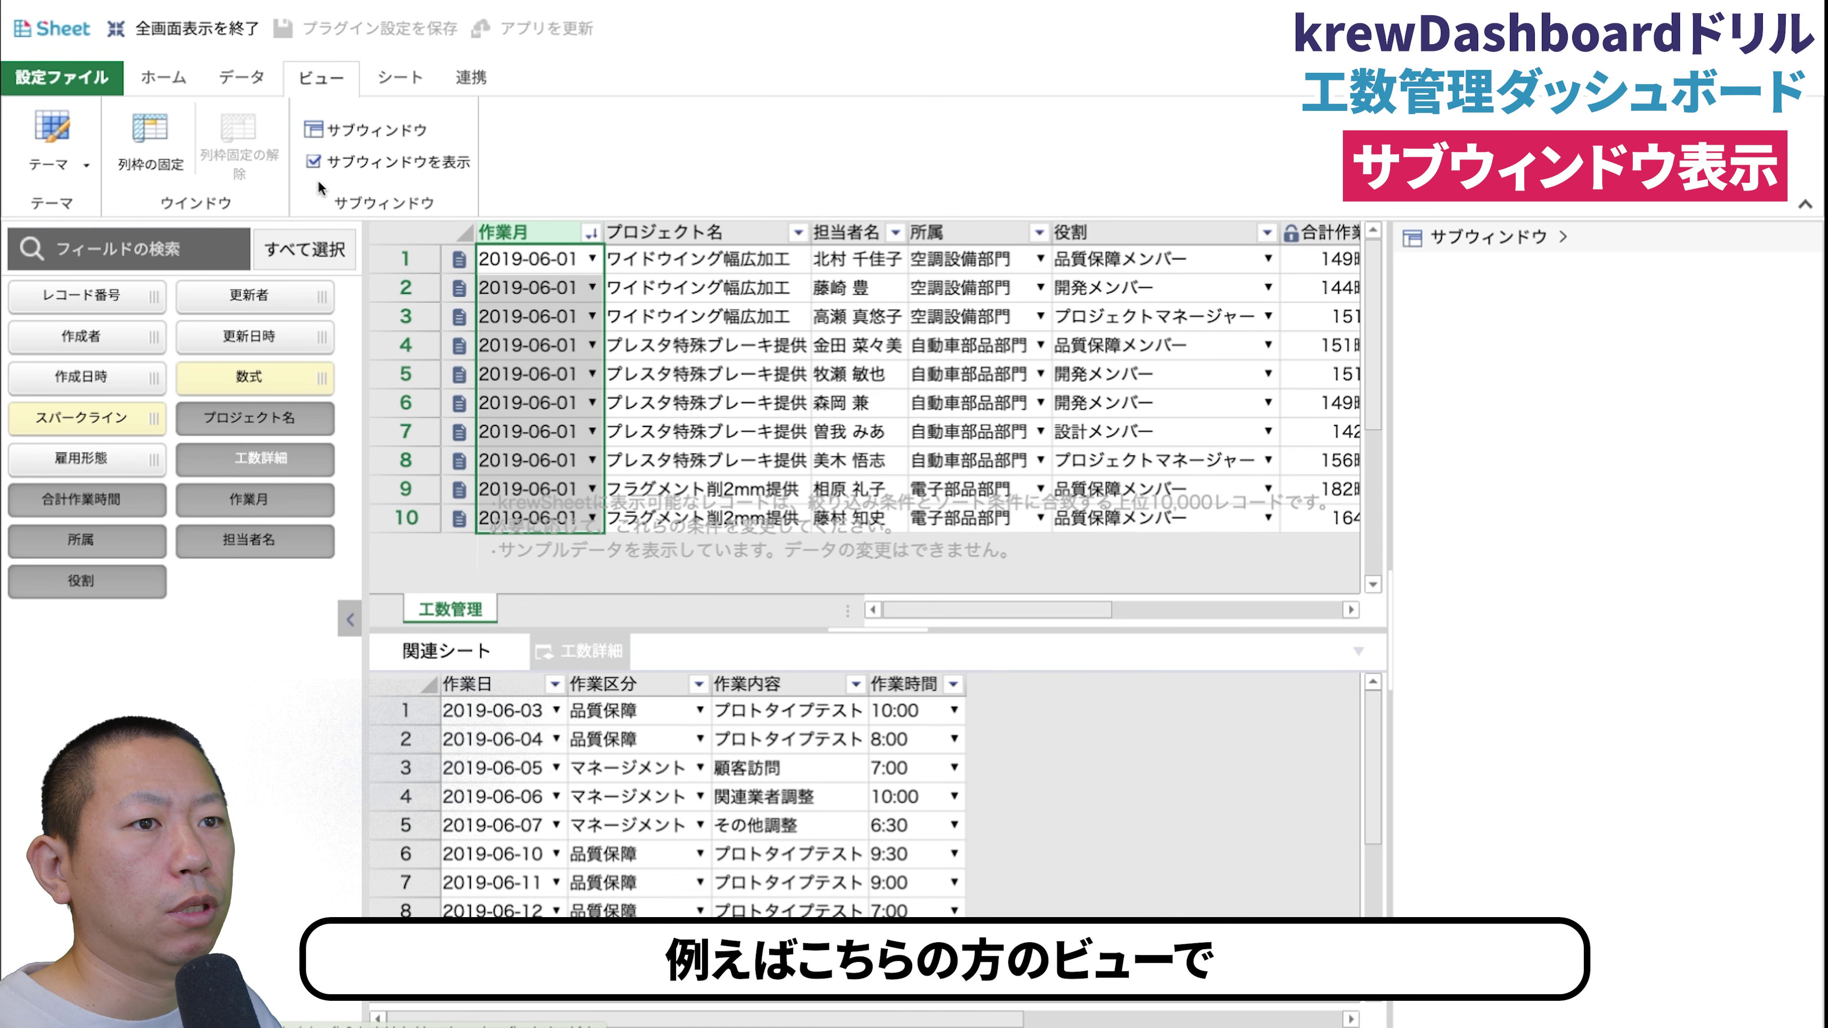
left_click(363, 131)
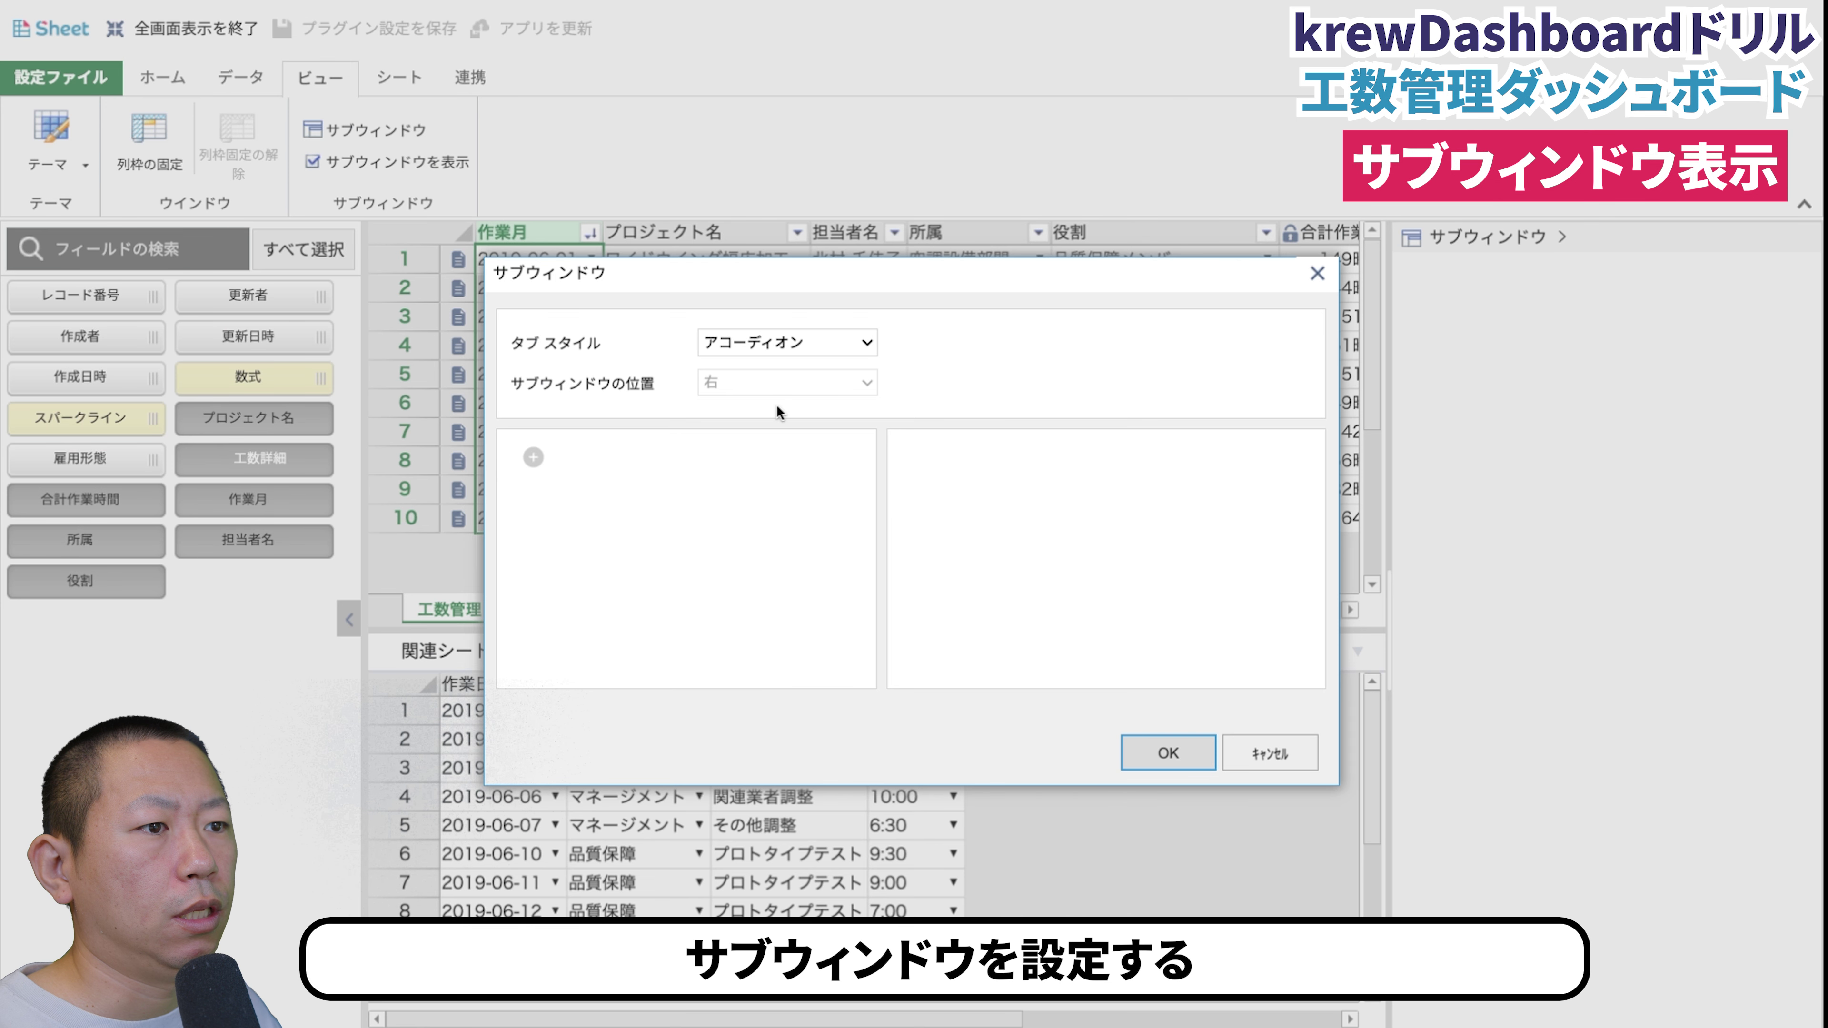
left_click(533, 457)
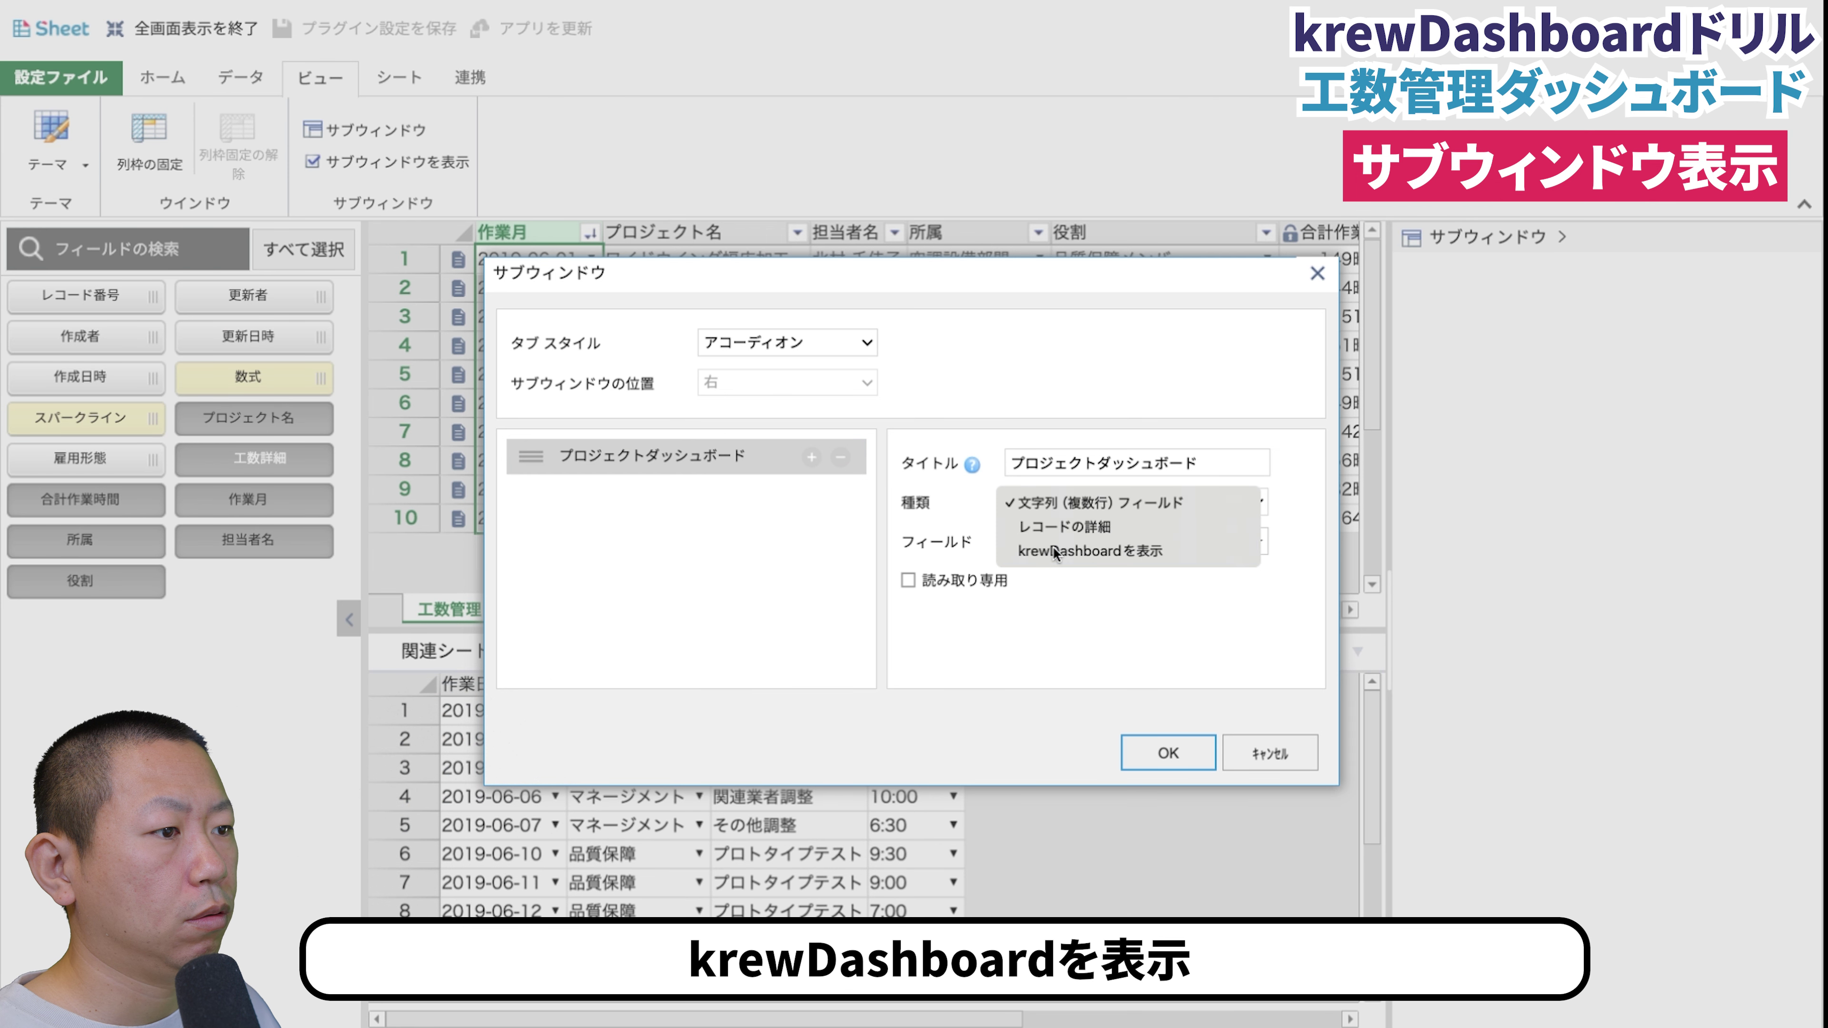
left_click(1065, 556)
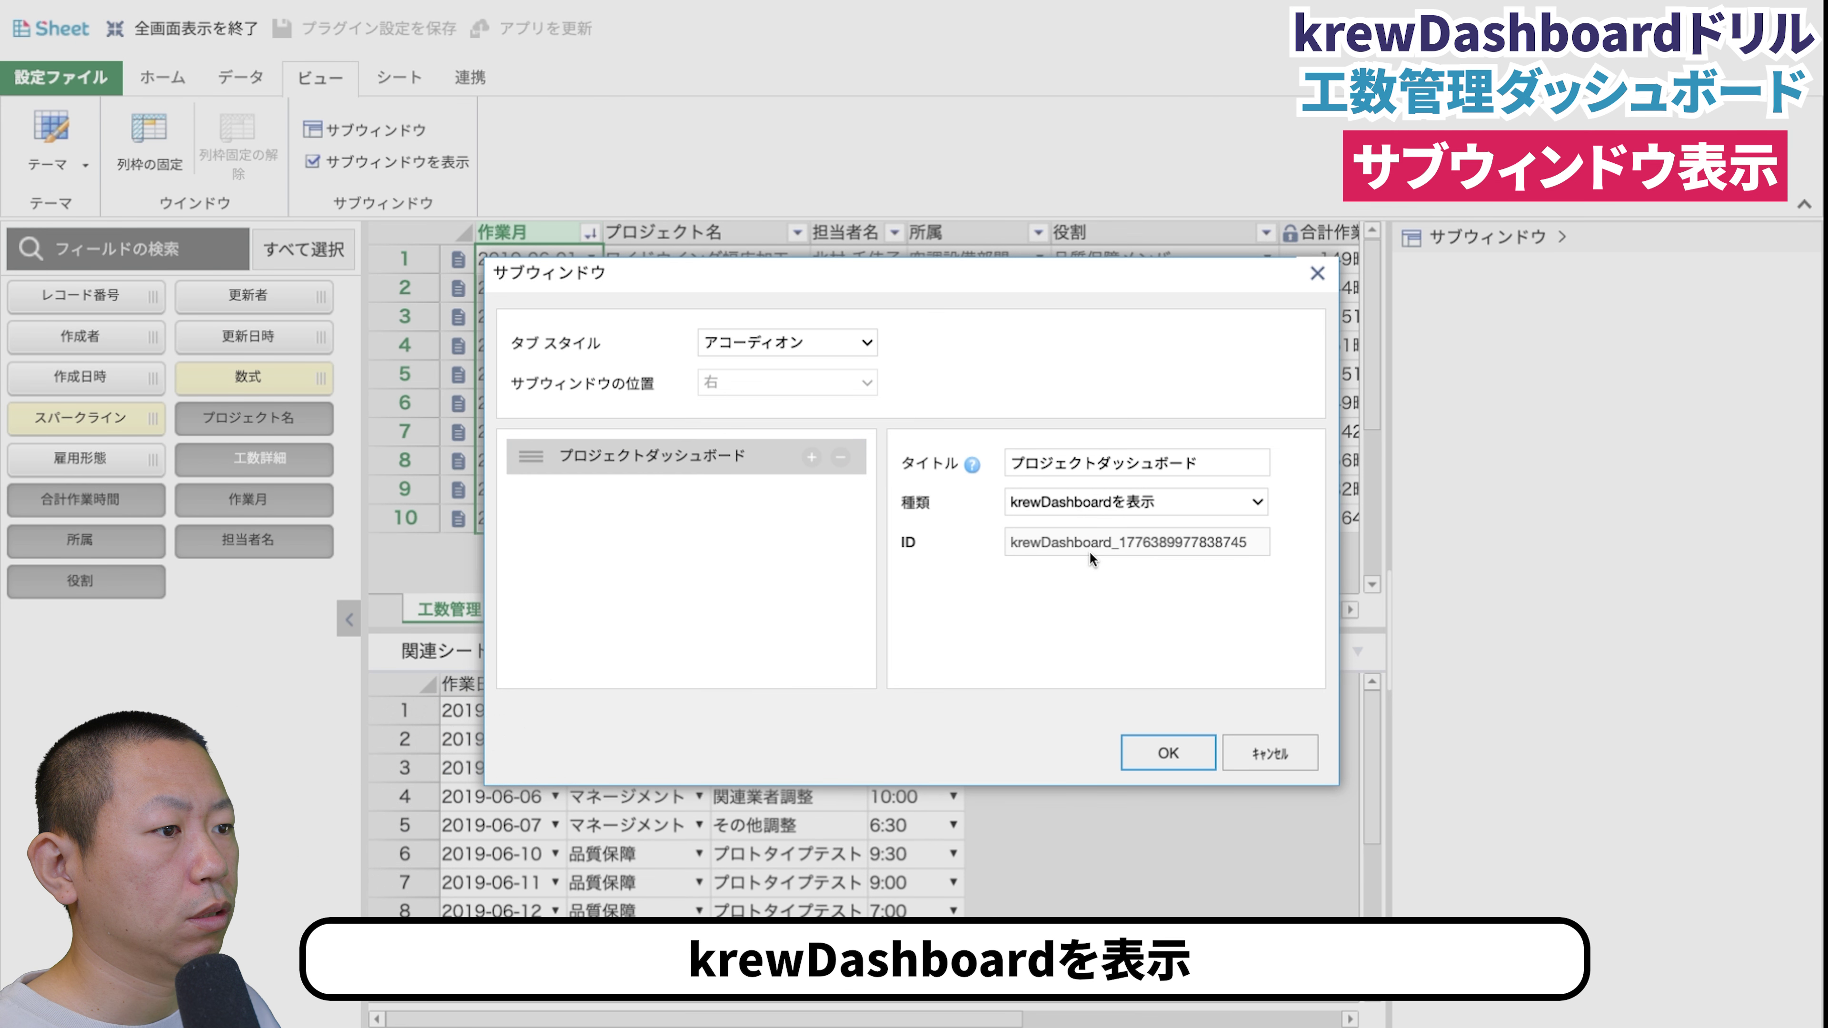
left_click(1155, 742)
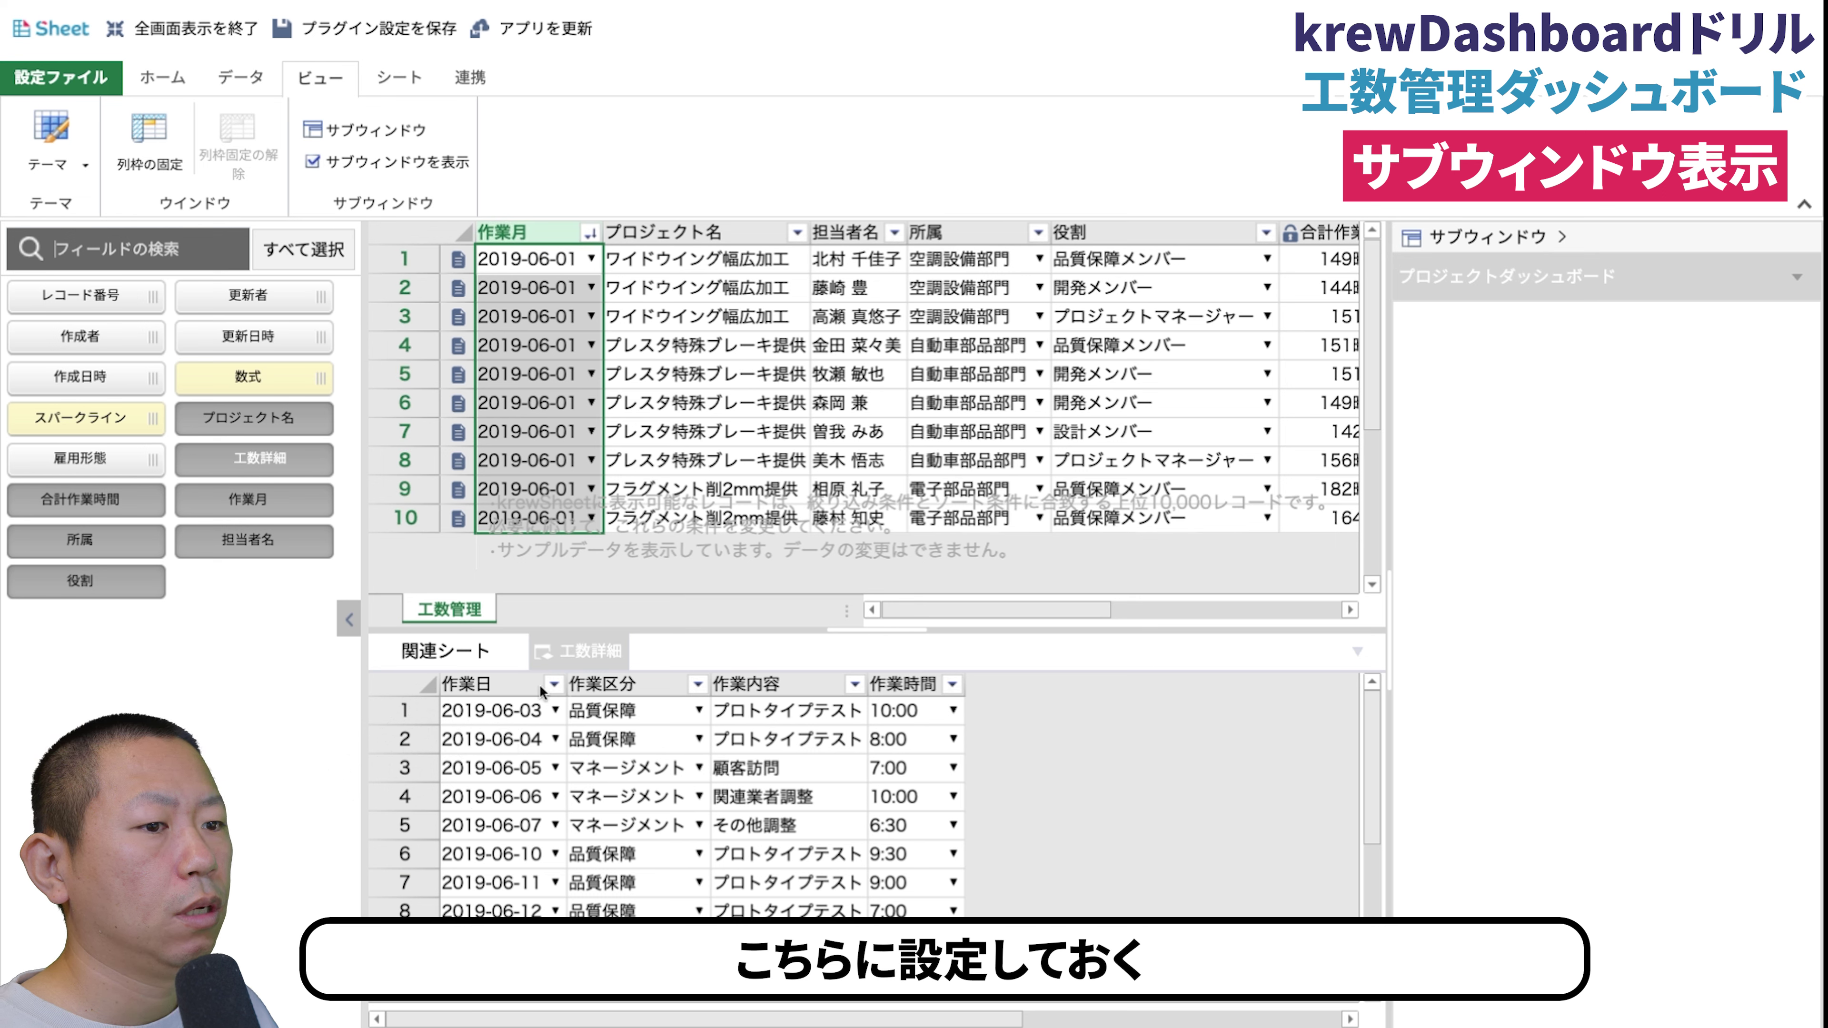
Check the subwindow shown for records in the 工数詳細 related sheet.
left_click(509, 717)
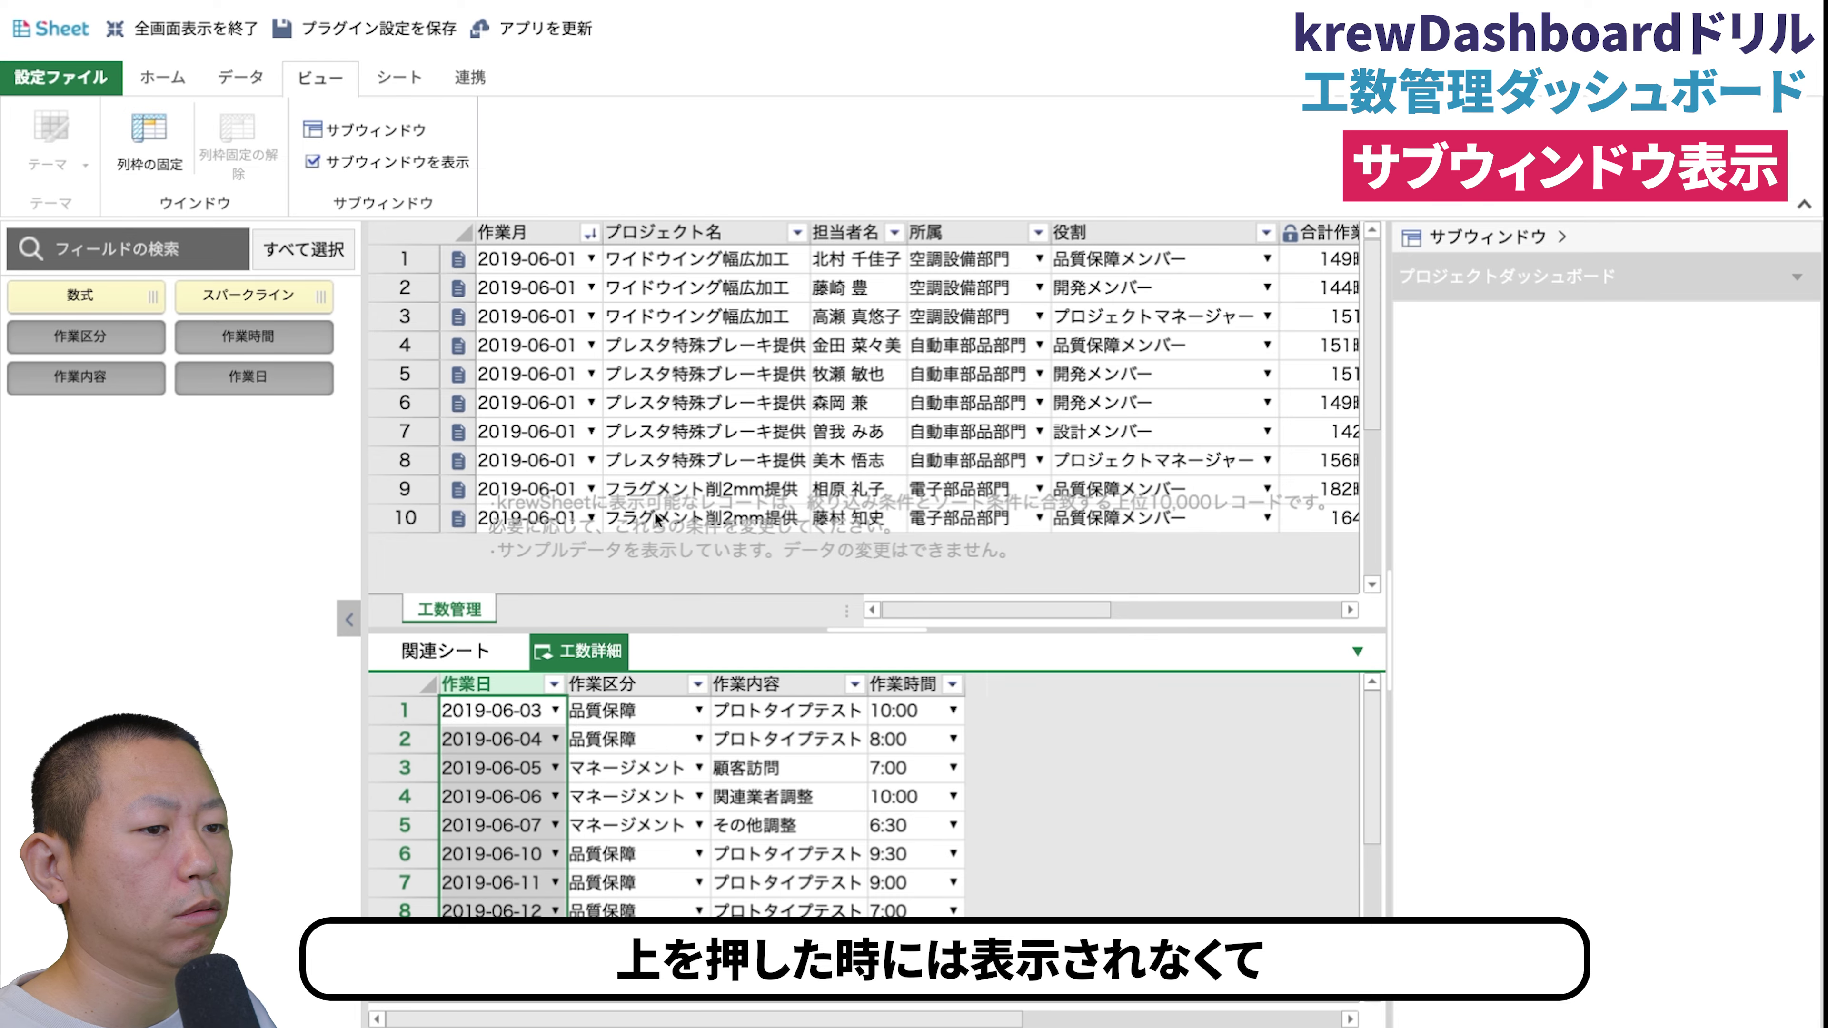
left_click(493, 768)
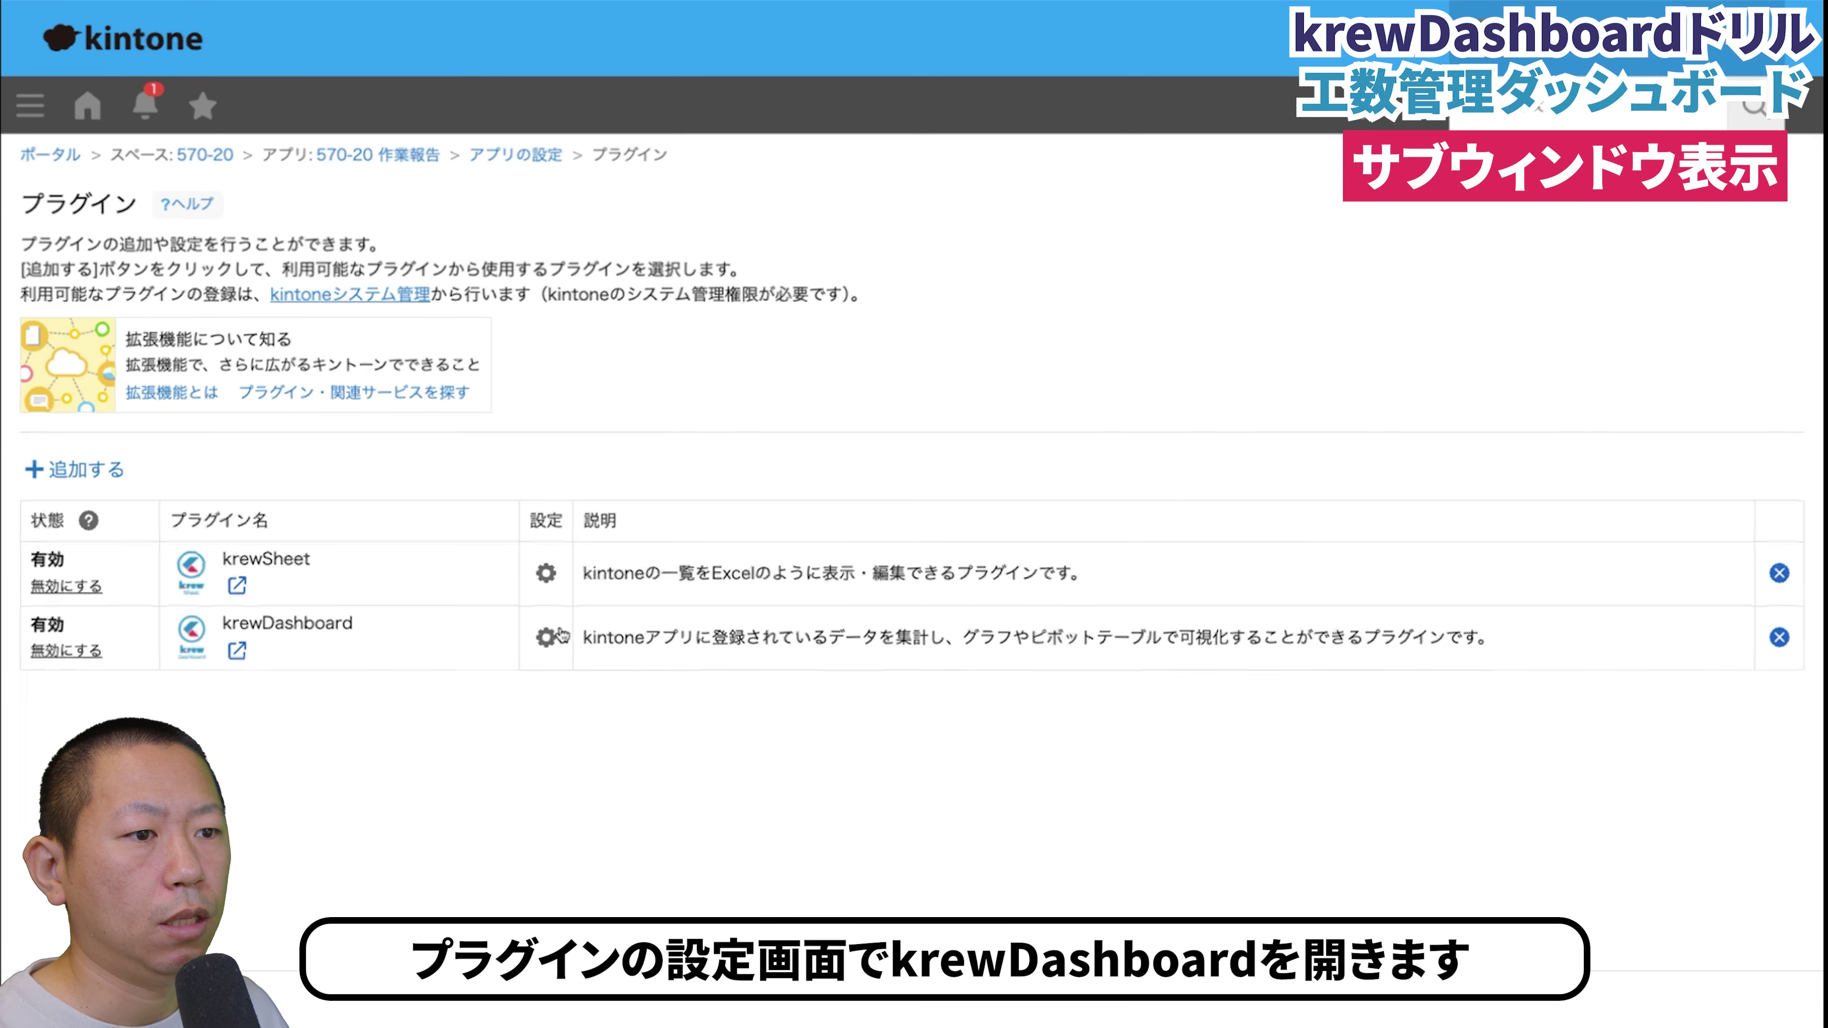
Open the krewDashboard plugin settings and choose the krewSheet subwindow 工数管理_プロジェクトダッシュボード as the display area.
left_click(548, 639)
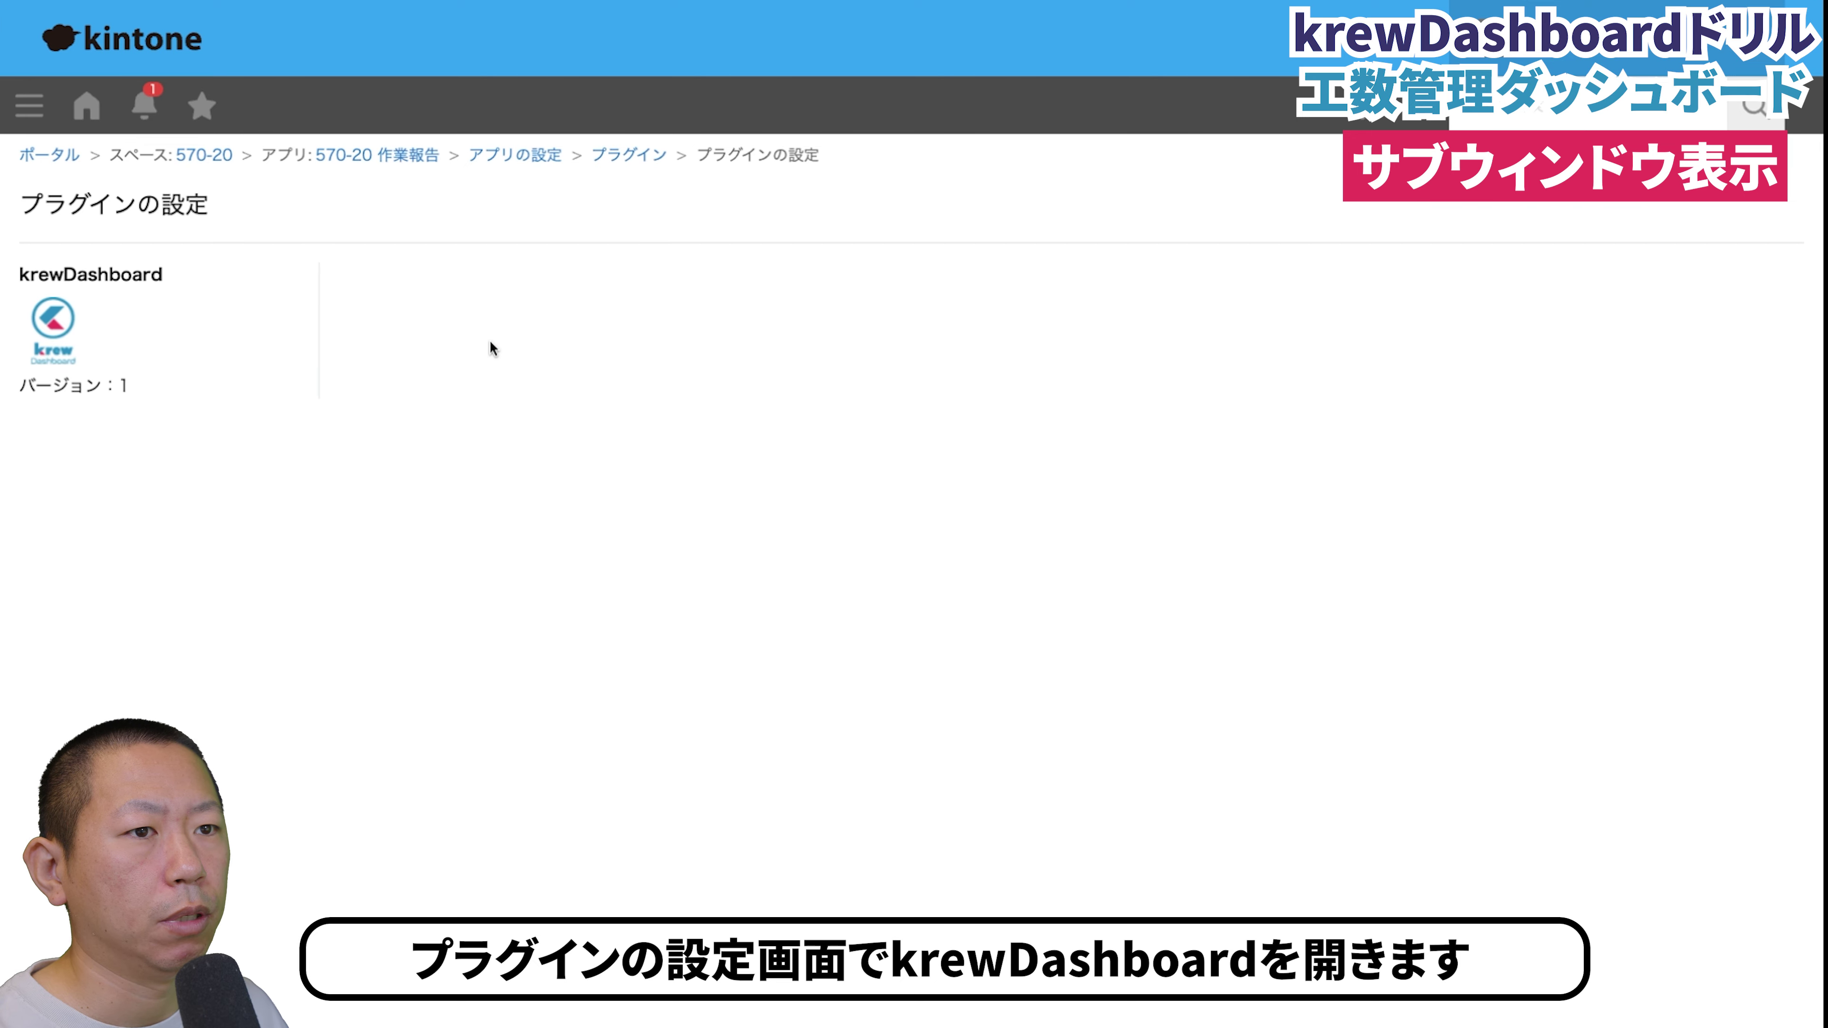
left_click(239, 141)
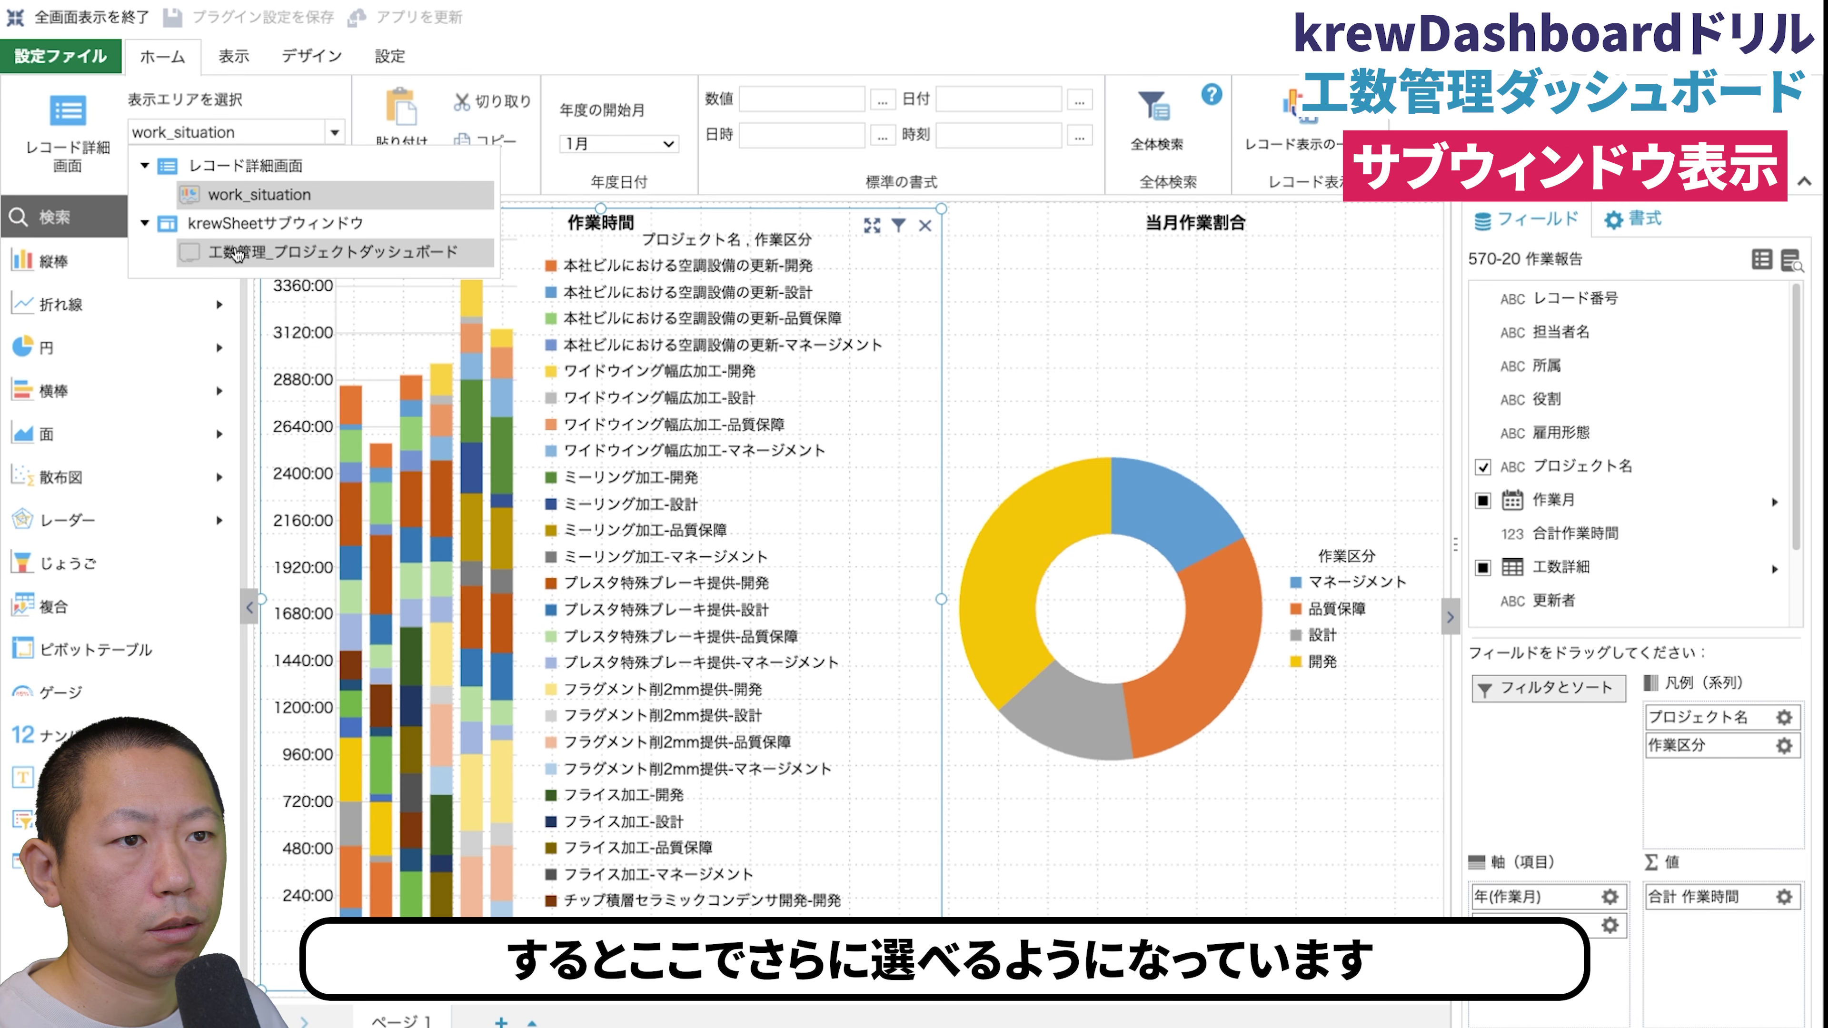
left_click(238, 254)
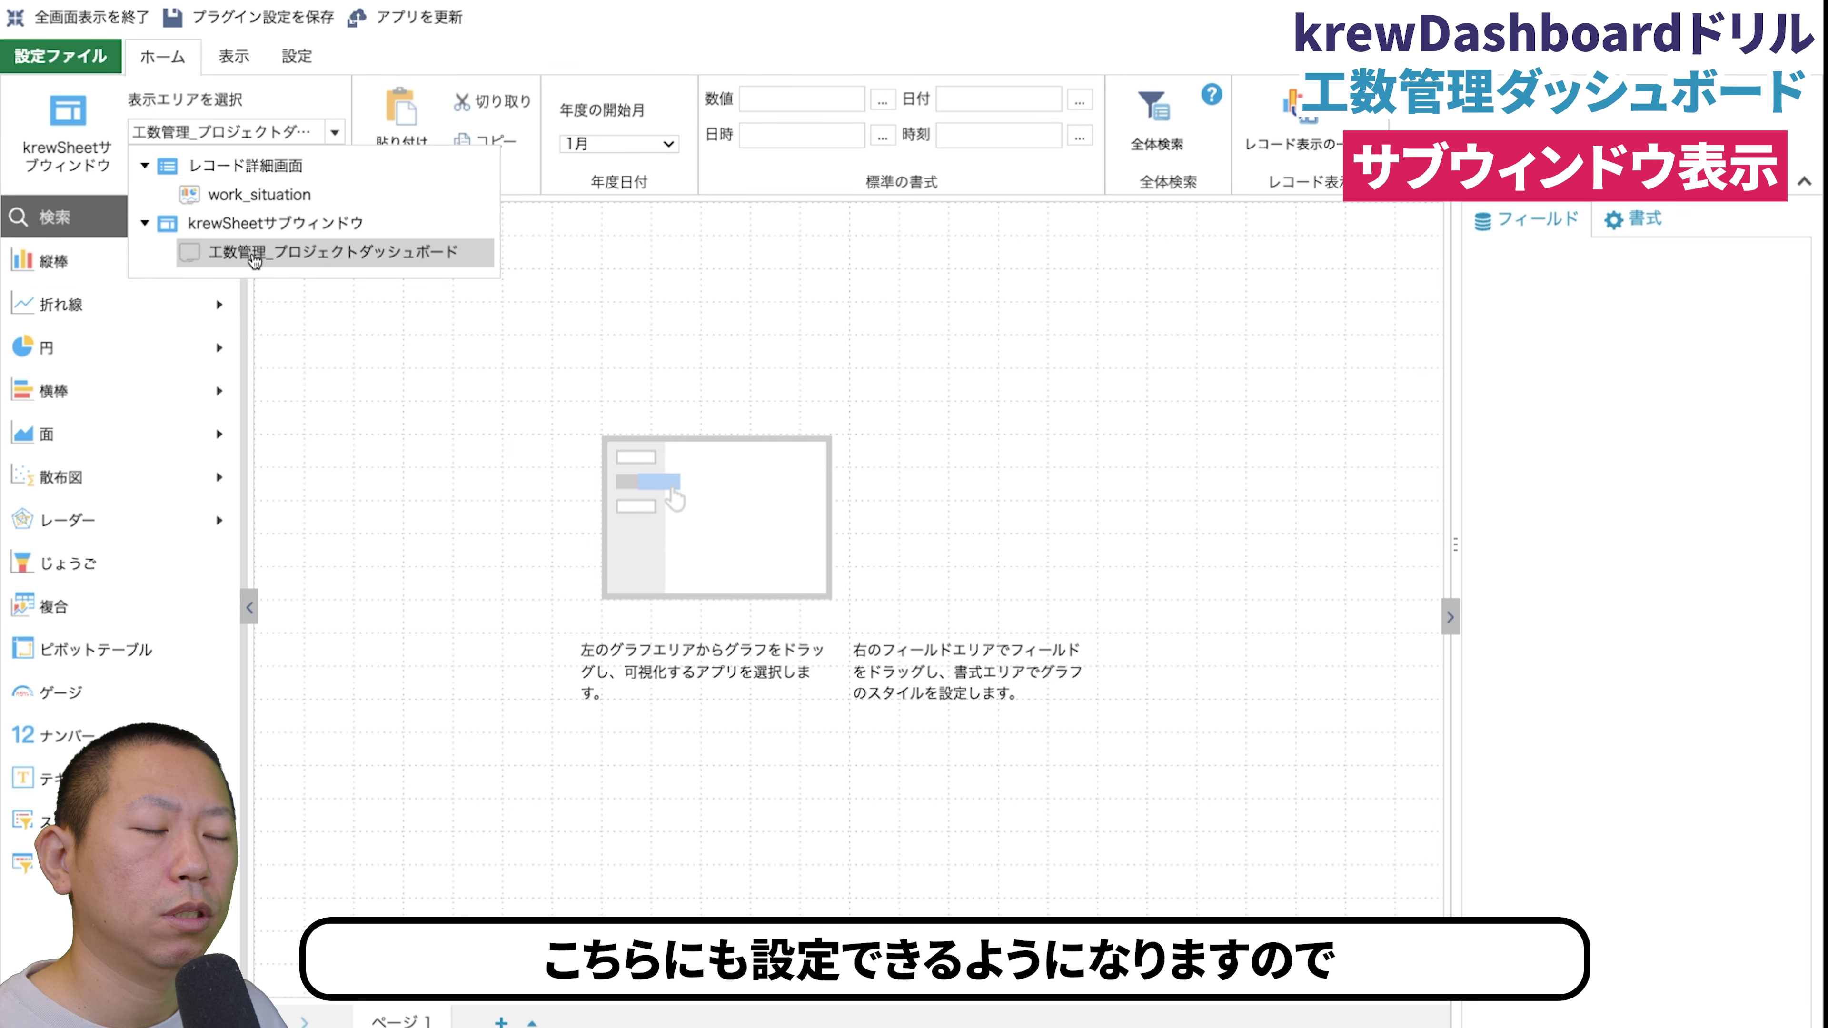
left_click(391, 397)
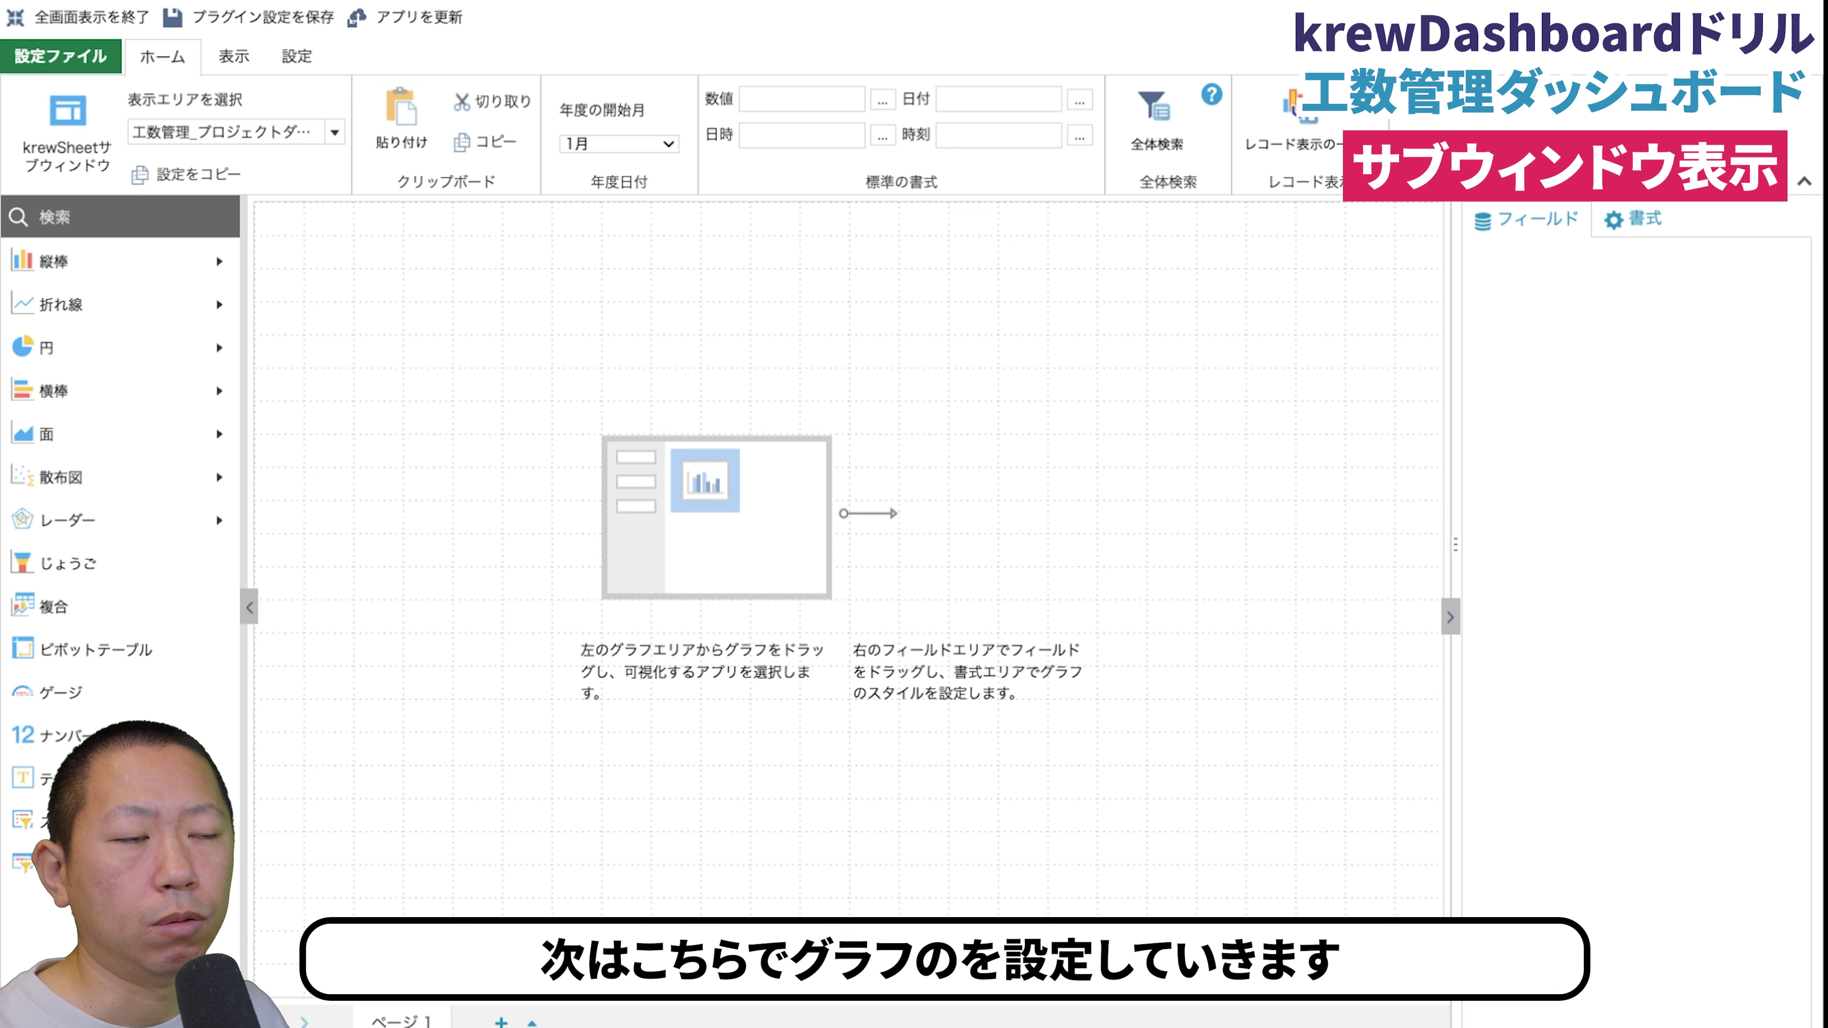
Place a number chart based on the 570-20 作業報告 app in the empty dashboard's upper corner, with 作業時間 as its value.
left_click(46, 347)
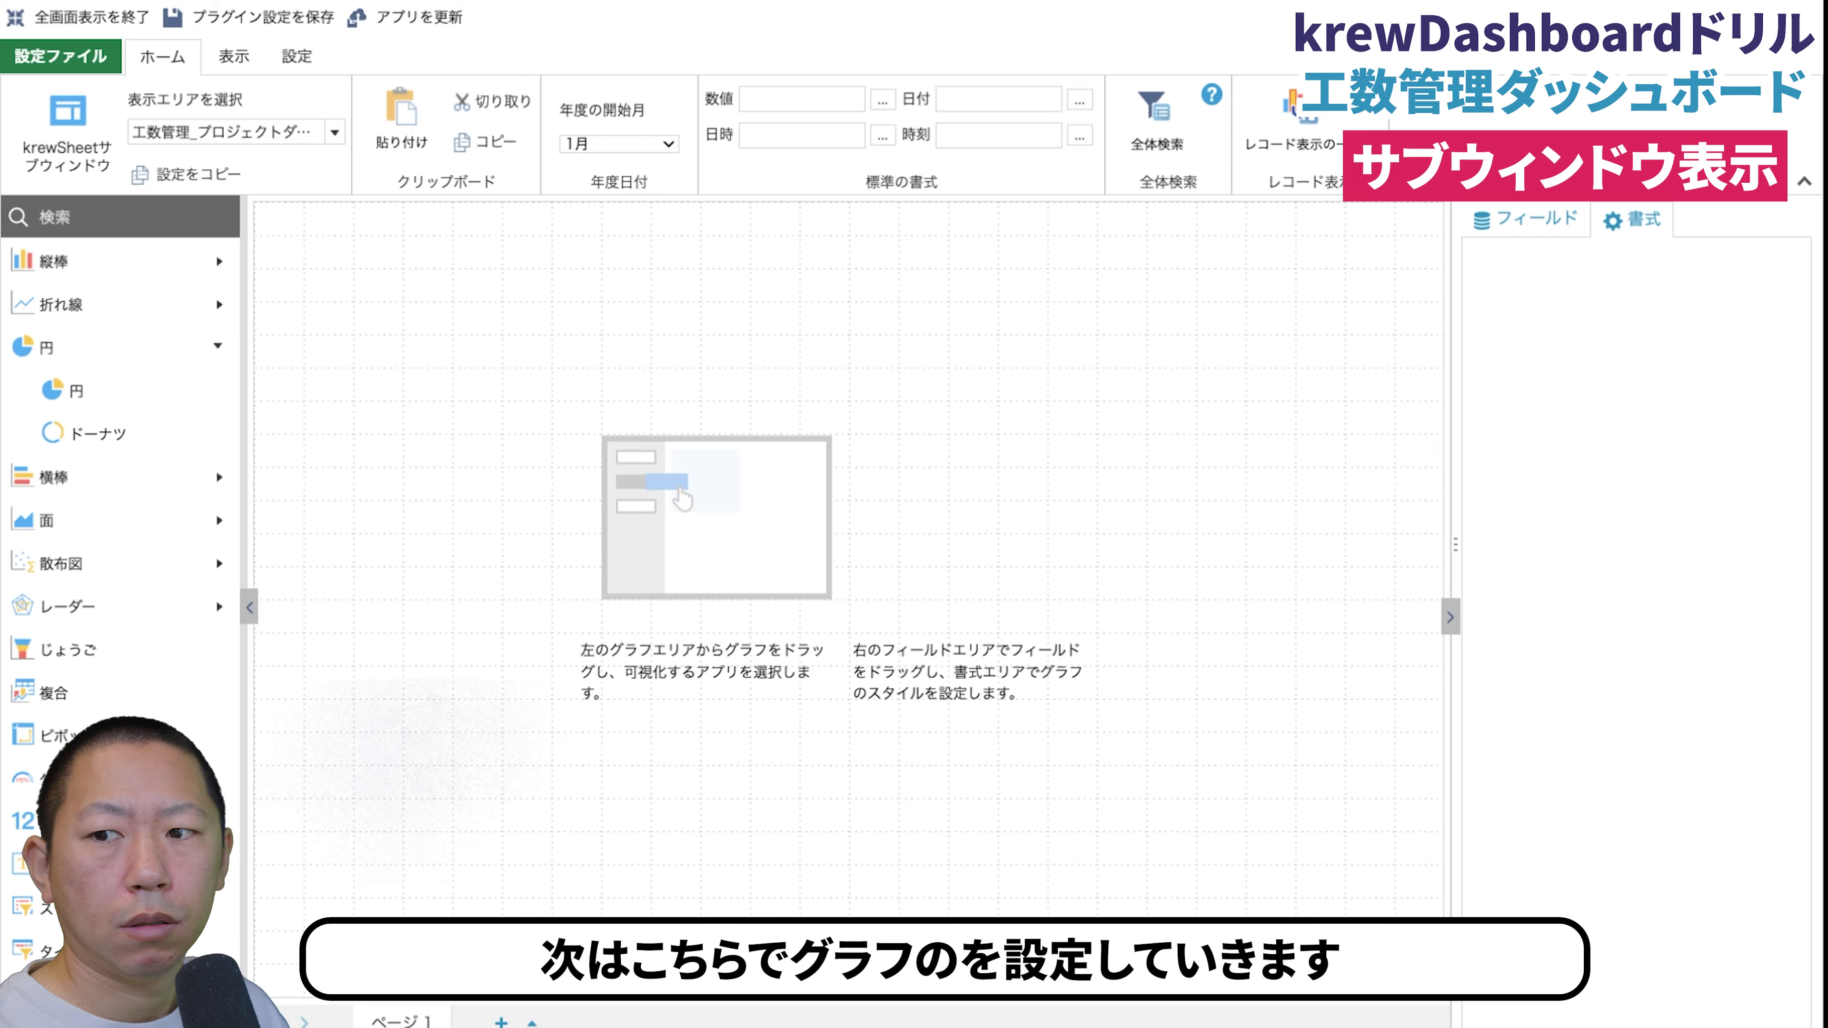
left_click_drag(29, 821, 396, 416)
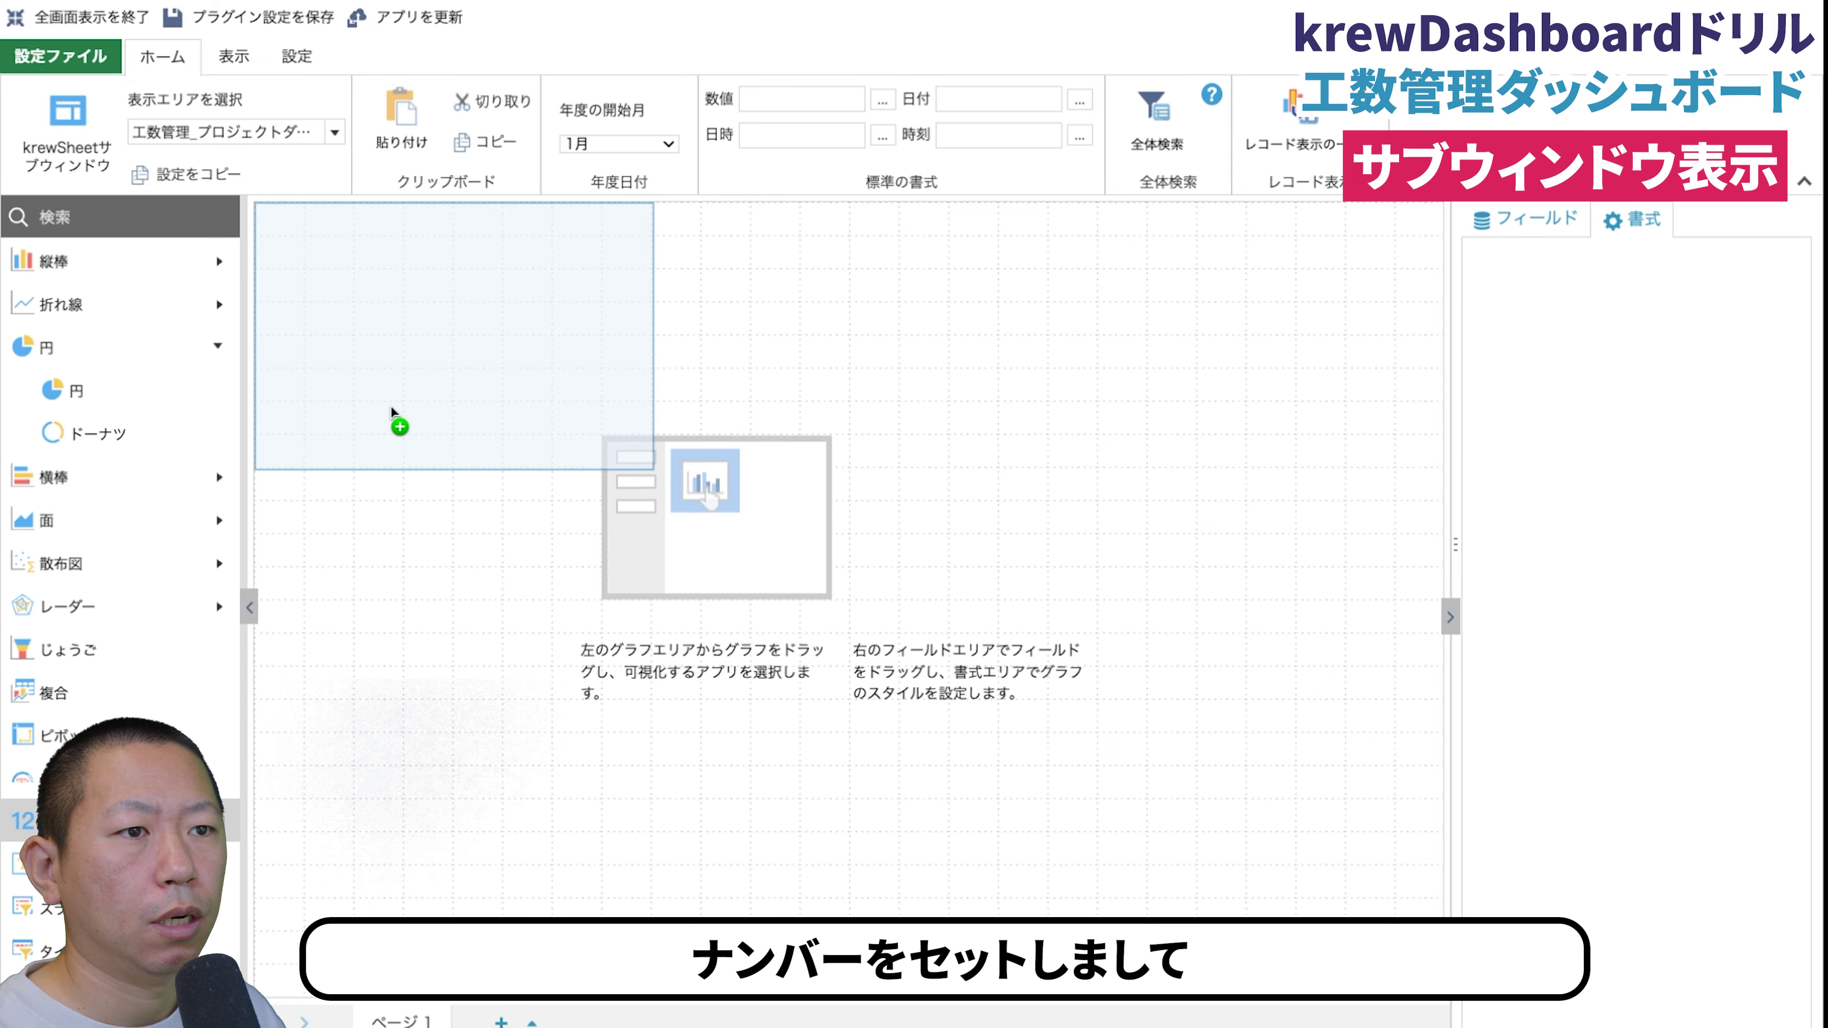
left_click(1186, 853)
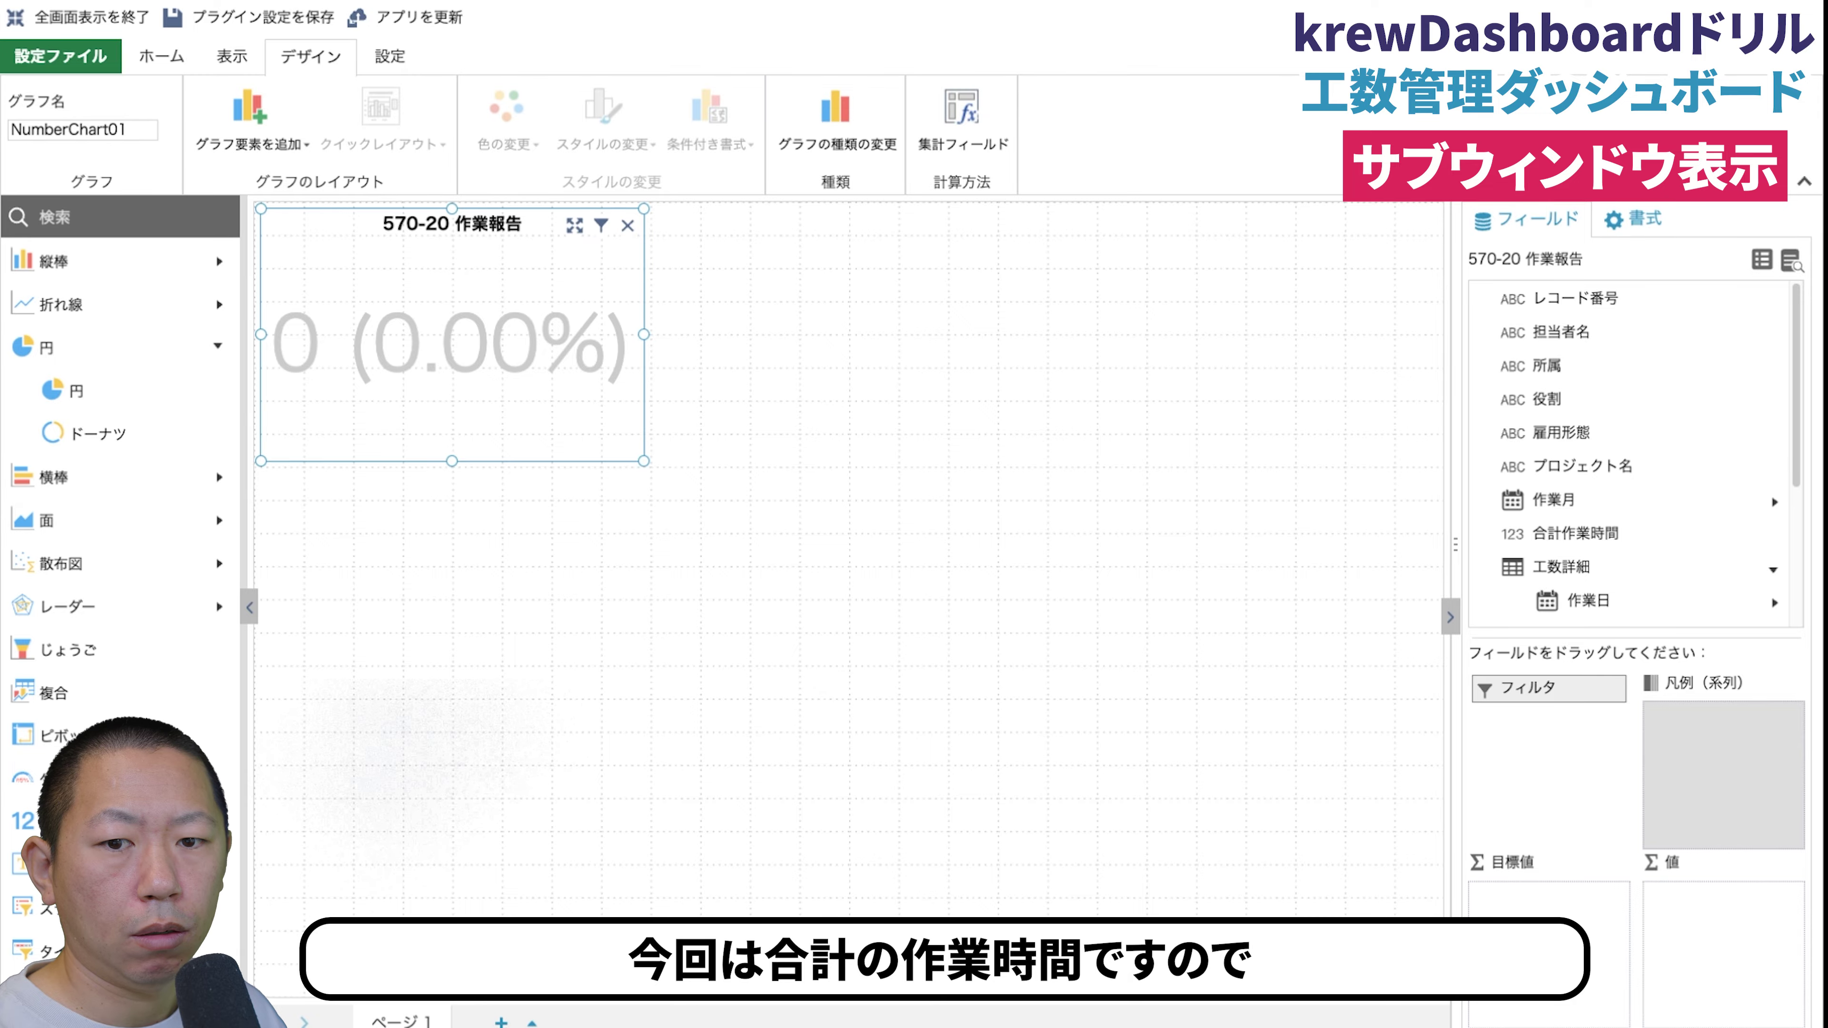
scroll(1547, 454, "down", 4)
left_click_drag(1656, 817, 1710, 944)
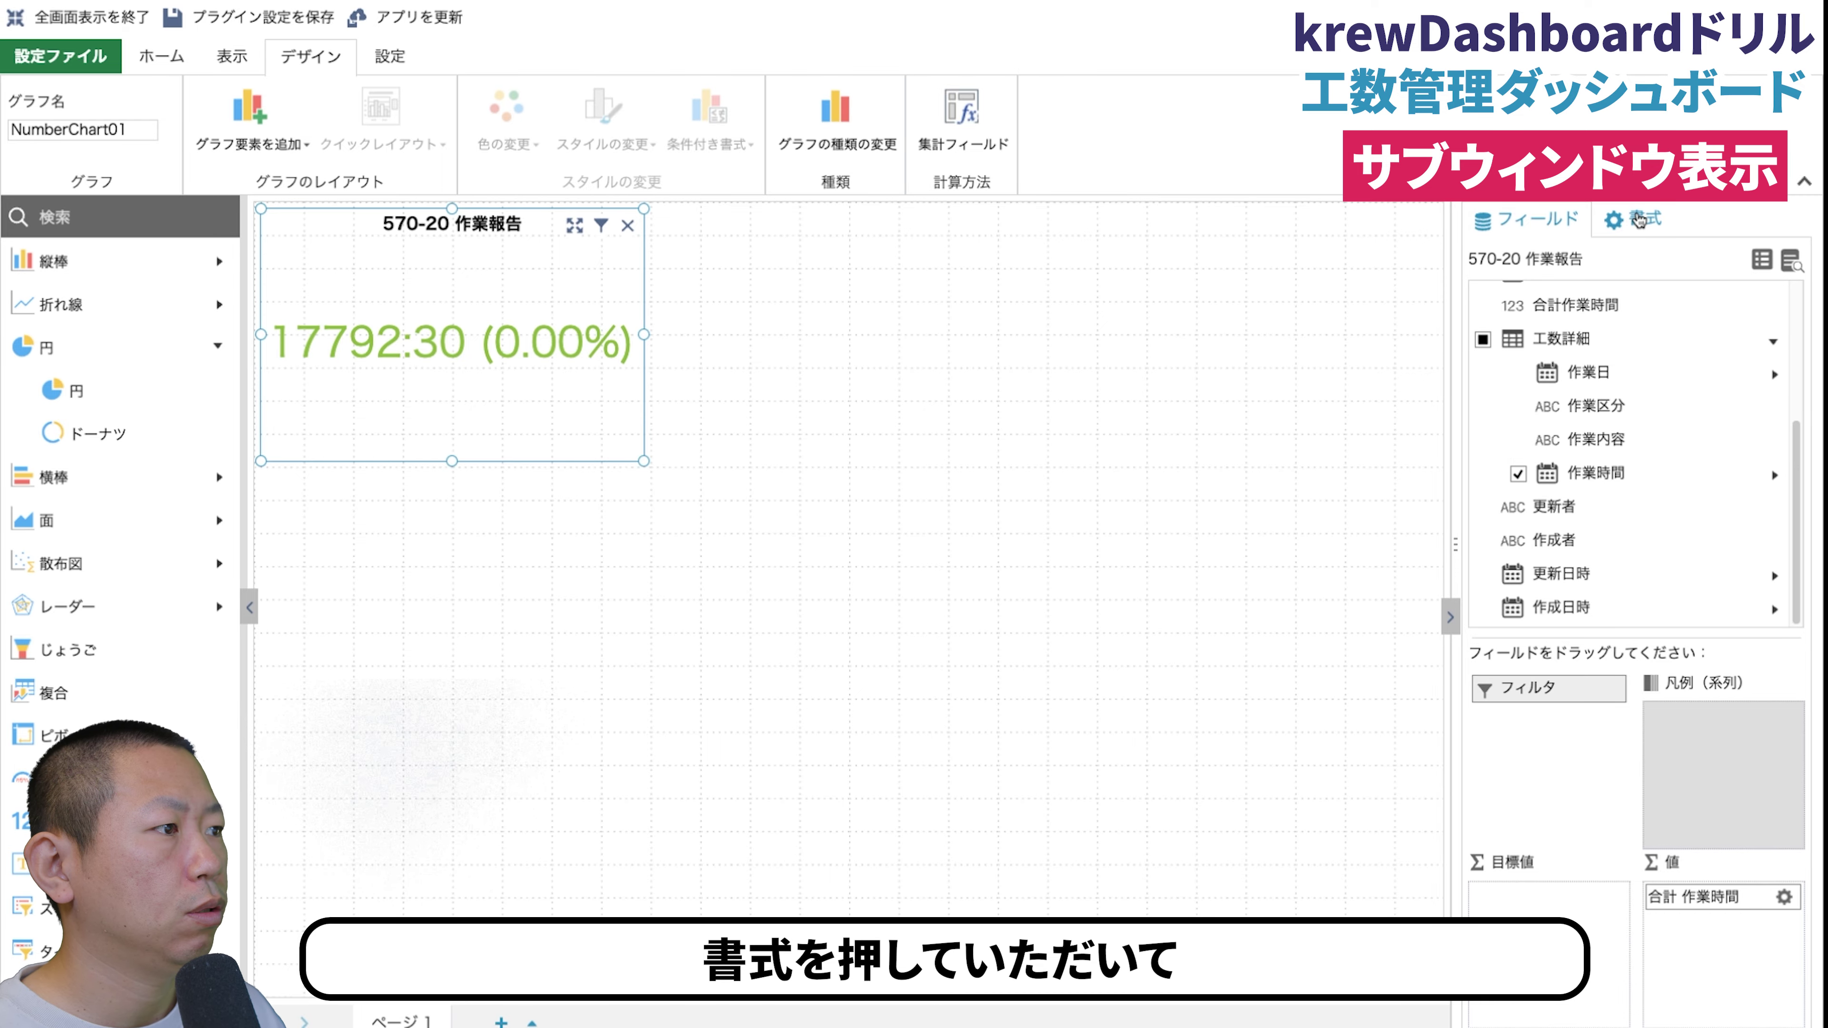
Set the number chart's comparison method to 値 so that only the value is displayed without a percentage.
left_click(1636, 224)
left_click(1539, 274)
left_click(1534, 363)
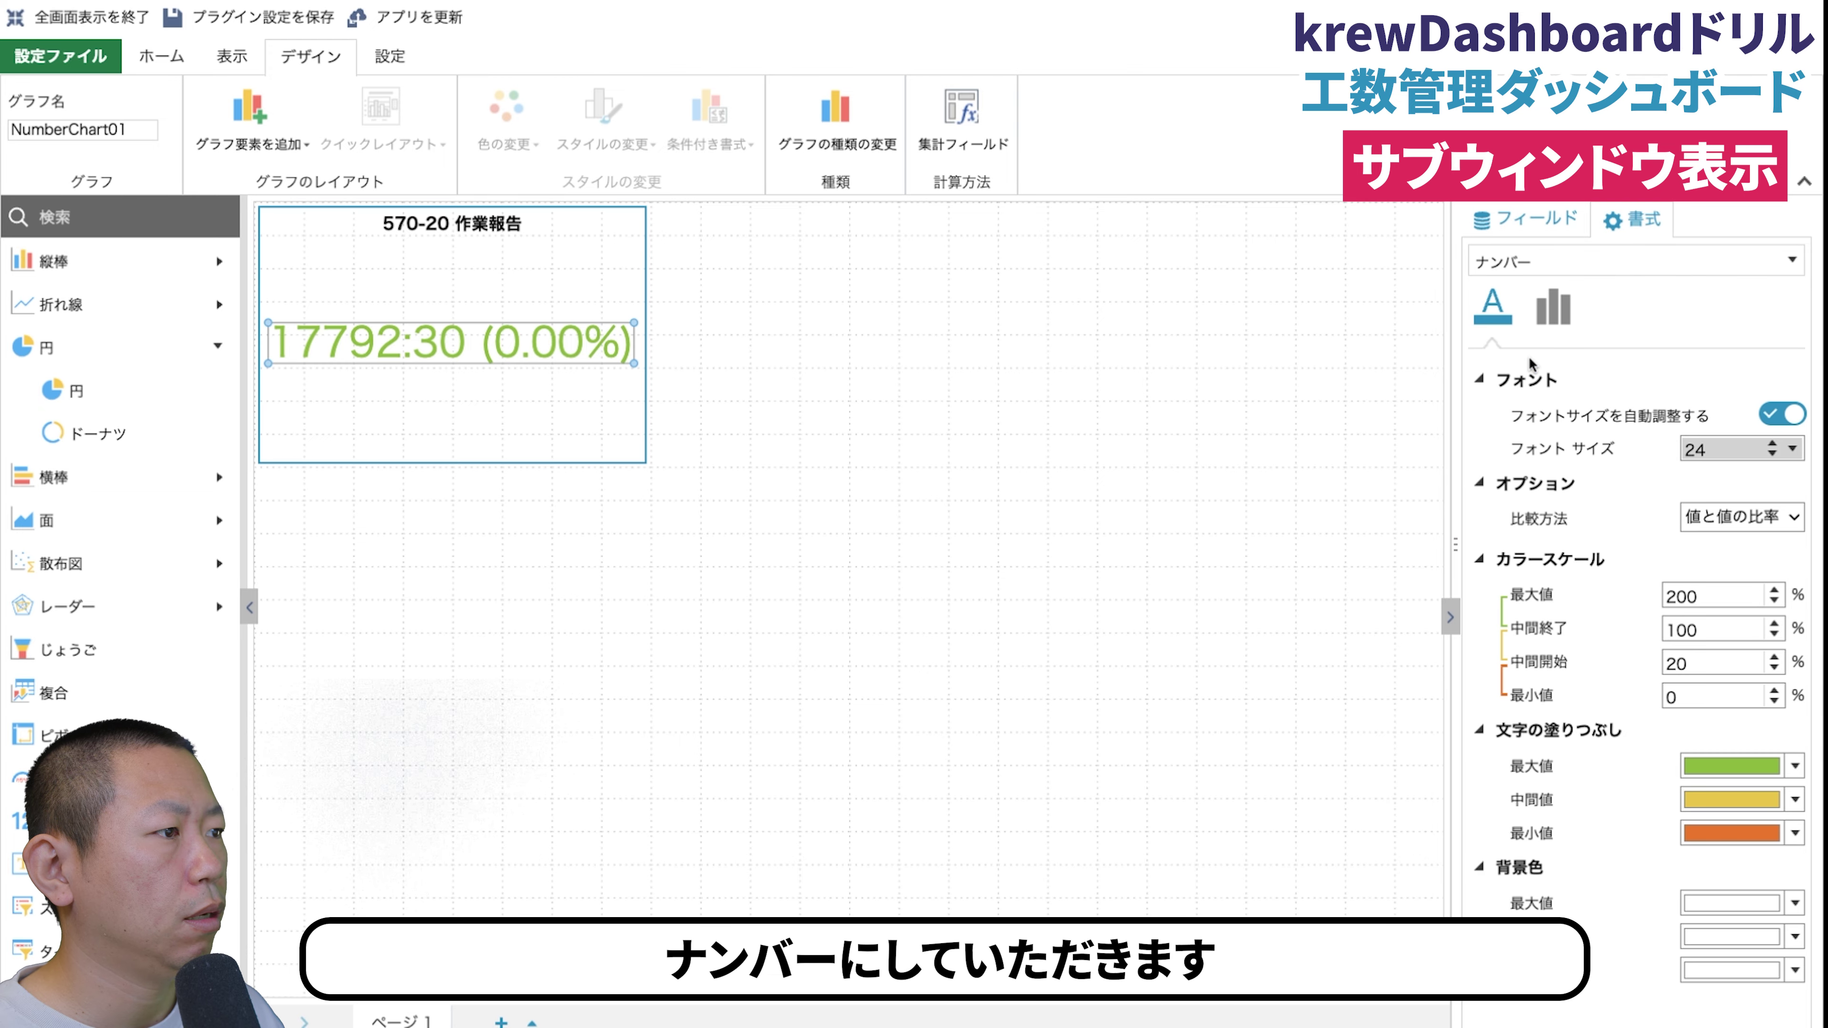
left_click(1746, 517)
left_click(1738, 417)
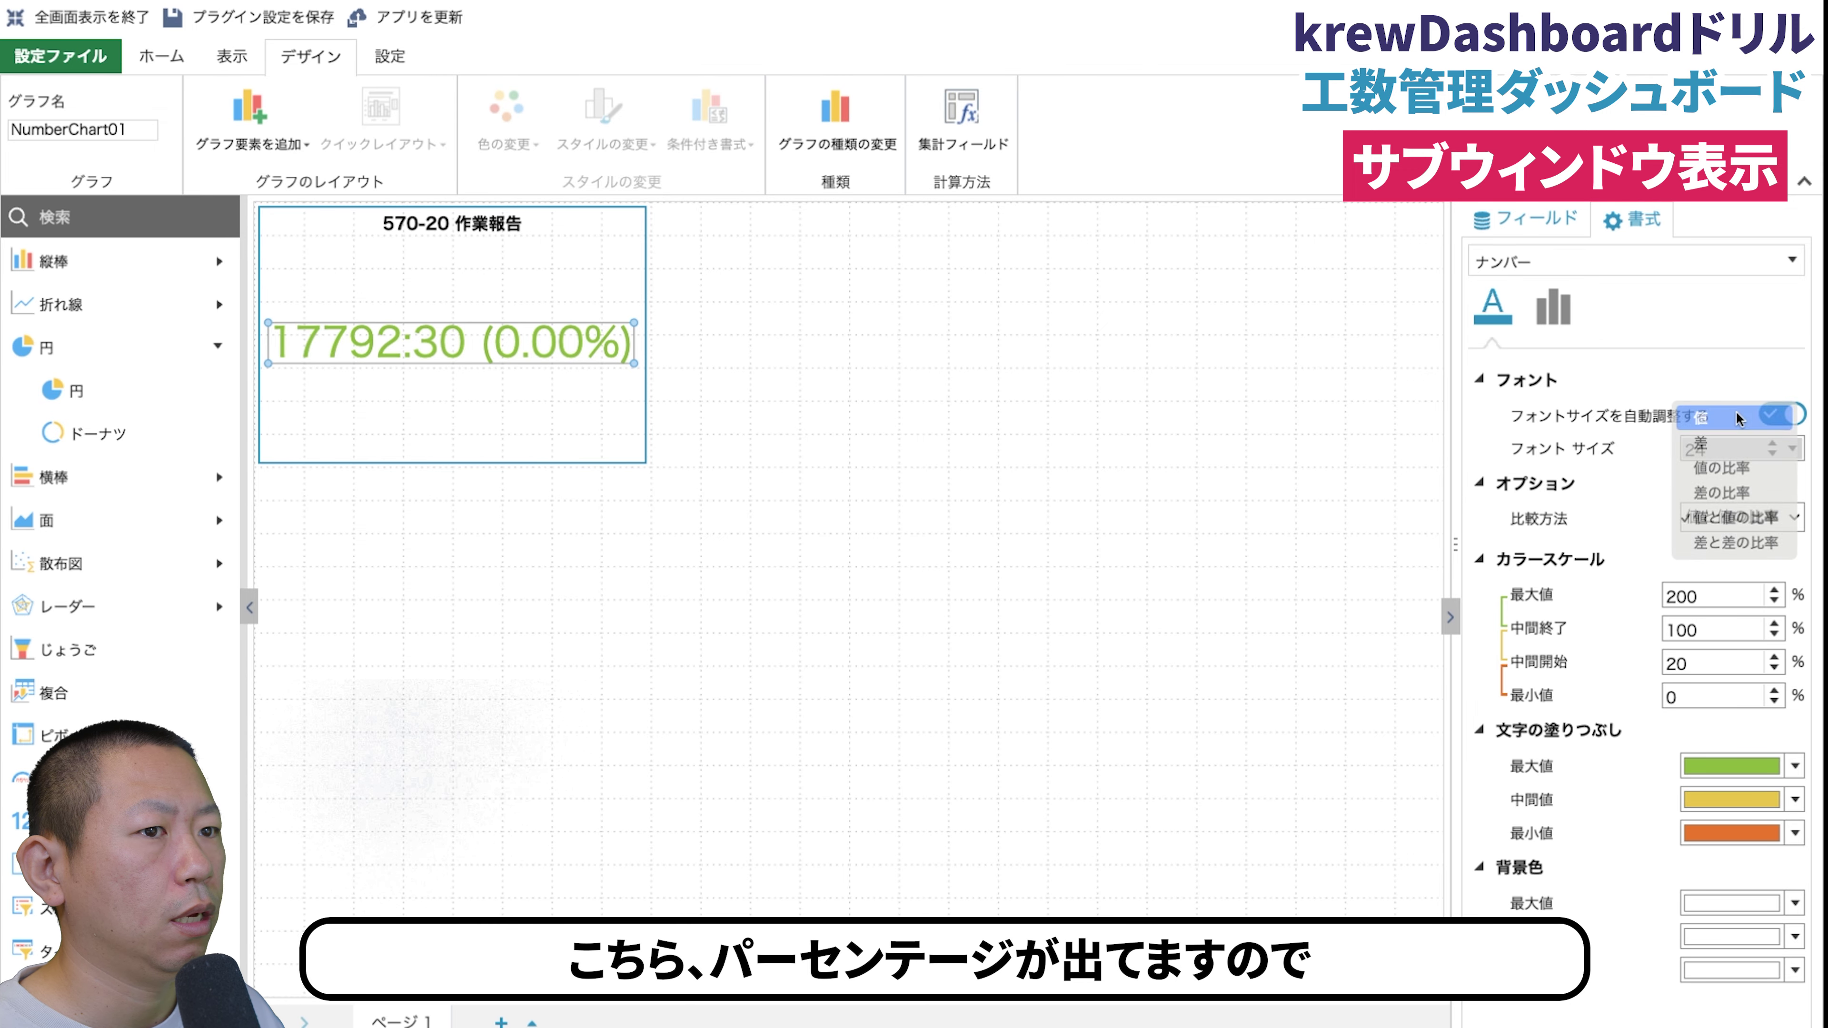
Apply the custom format [h].mm "h" to the number chart's value.
left_click(1550, 319)
left_click(1791, 417)
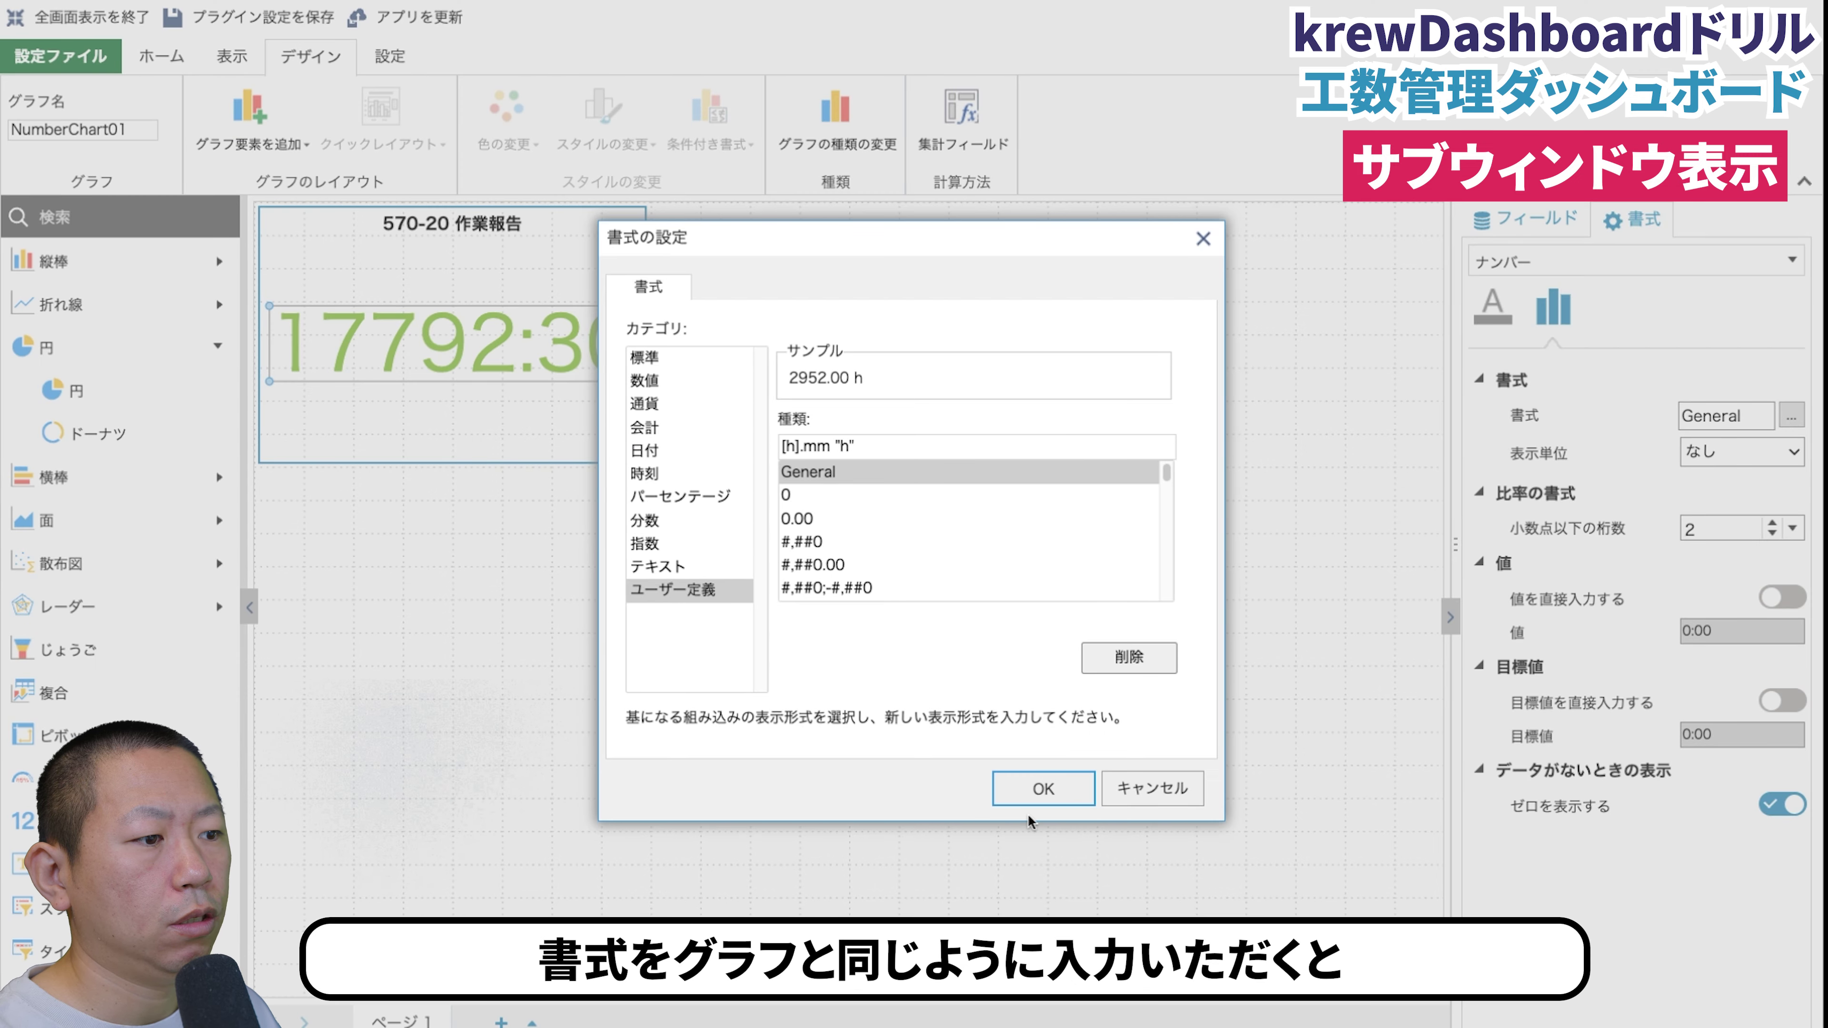
left_click(1043, 789)
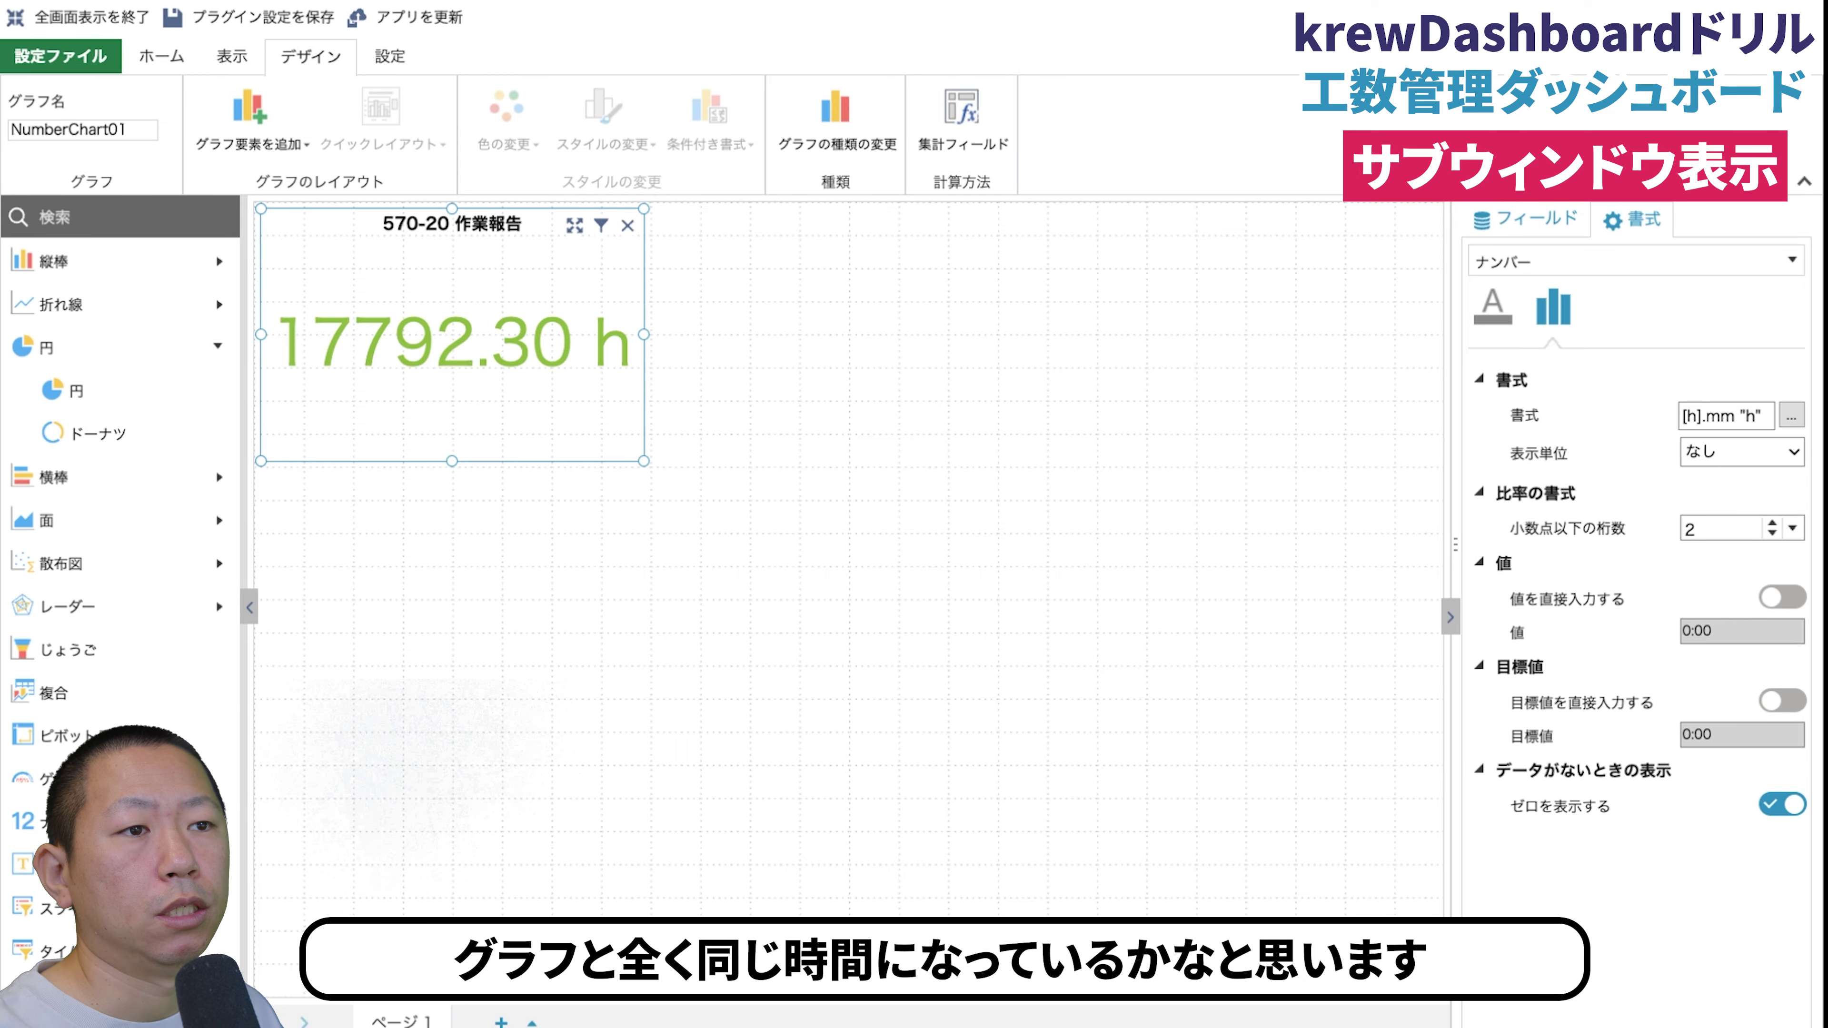
Change the number chart's title to 作業時間合計.
double_click(459, 230)
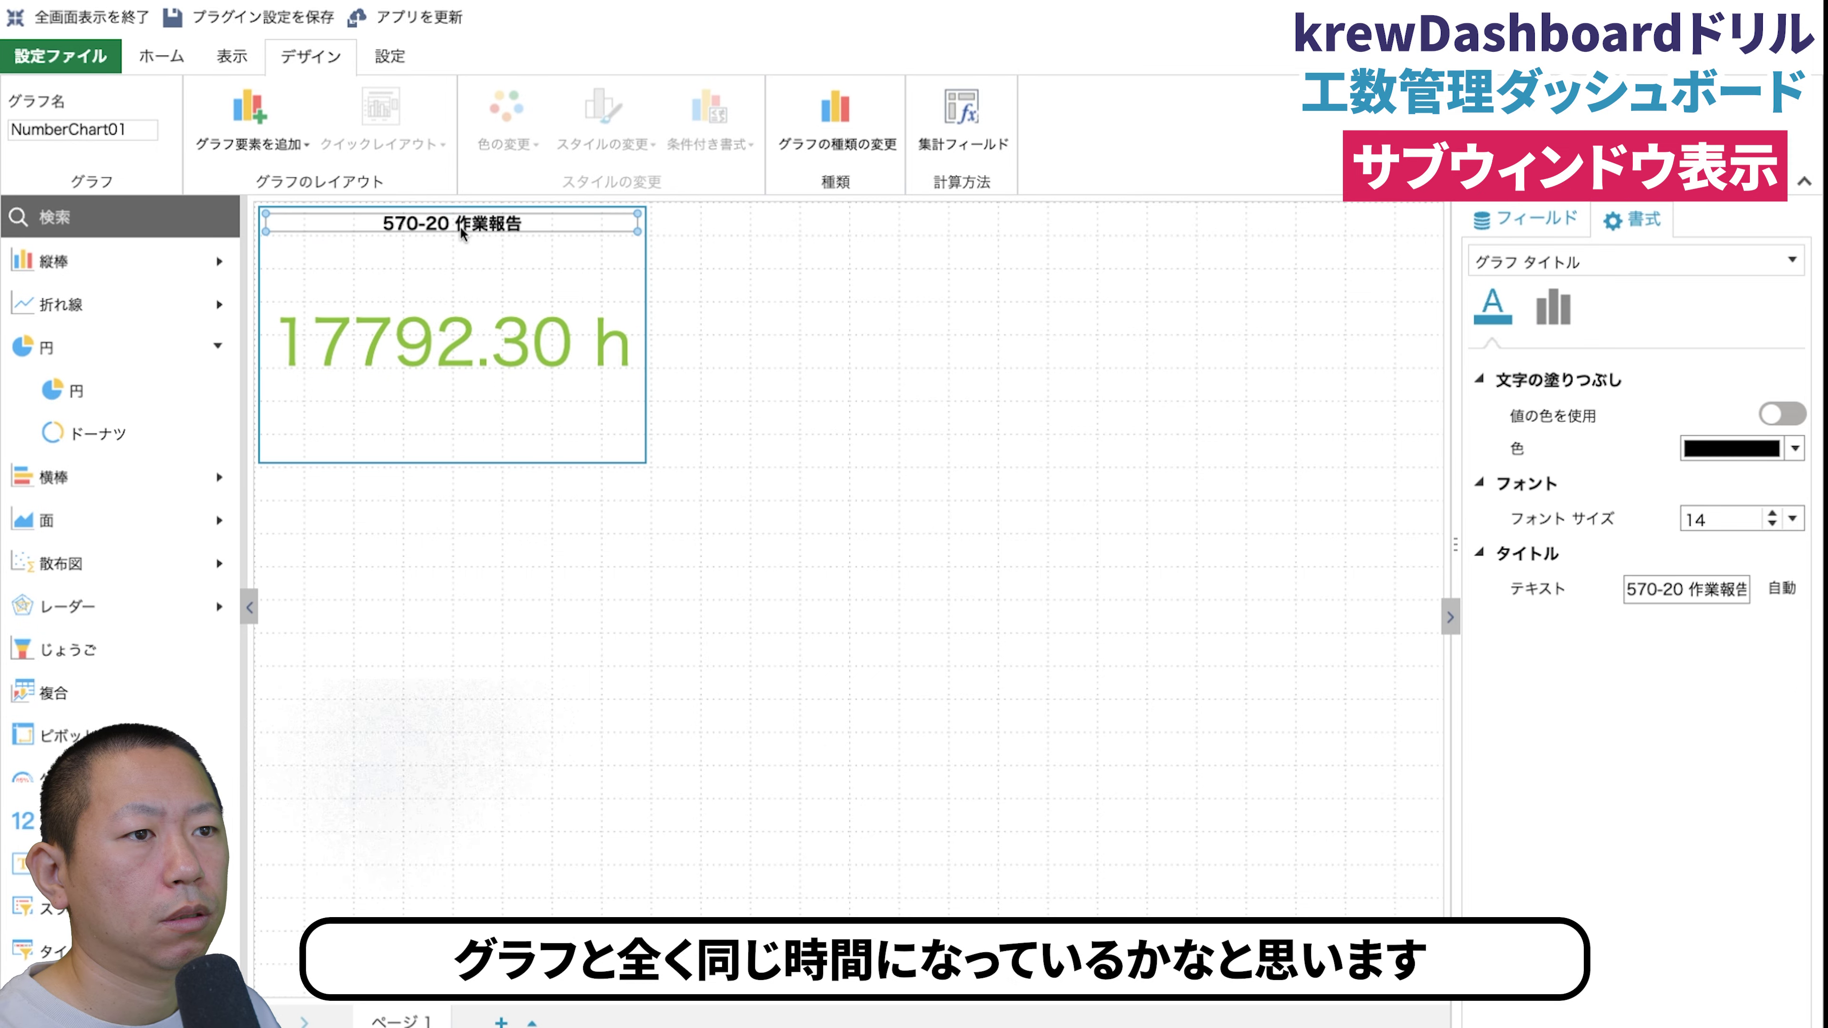
double_click(1693, 589)
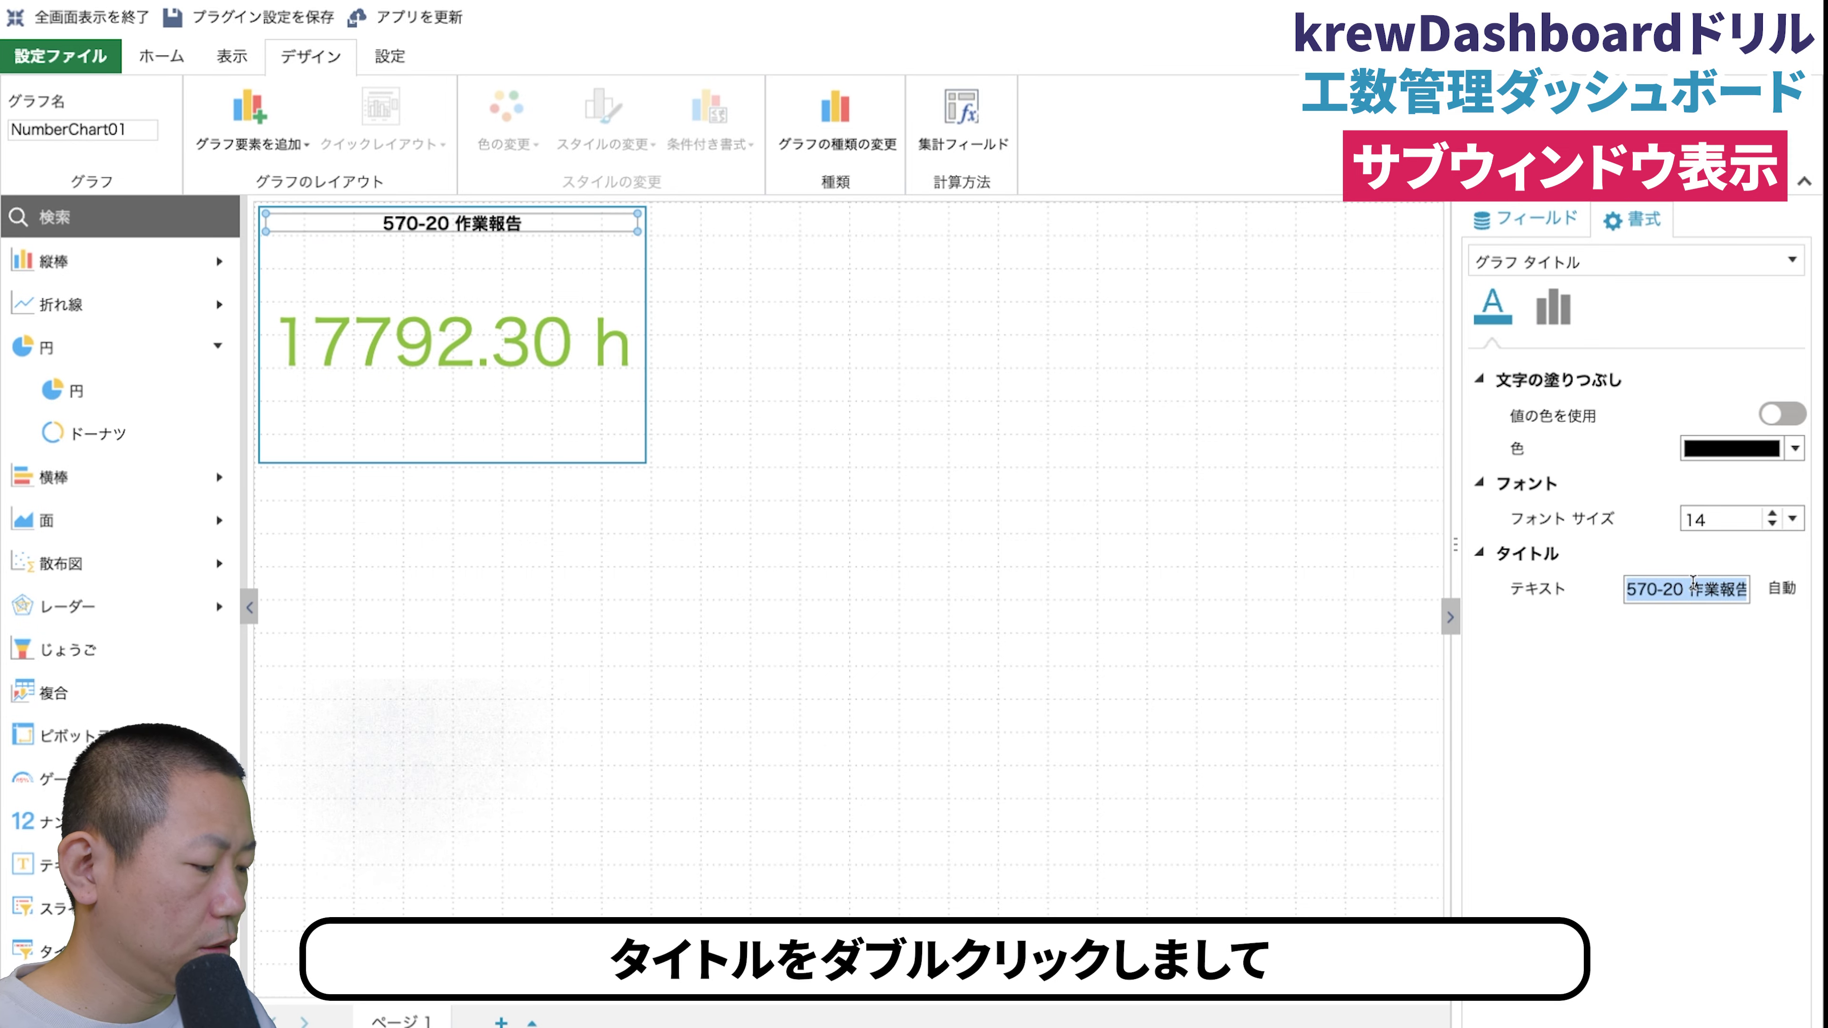
key("BackSpace")
type("作業時間合計")
key("Return")
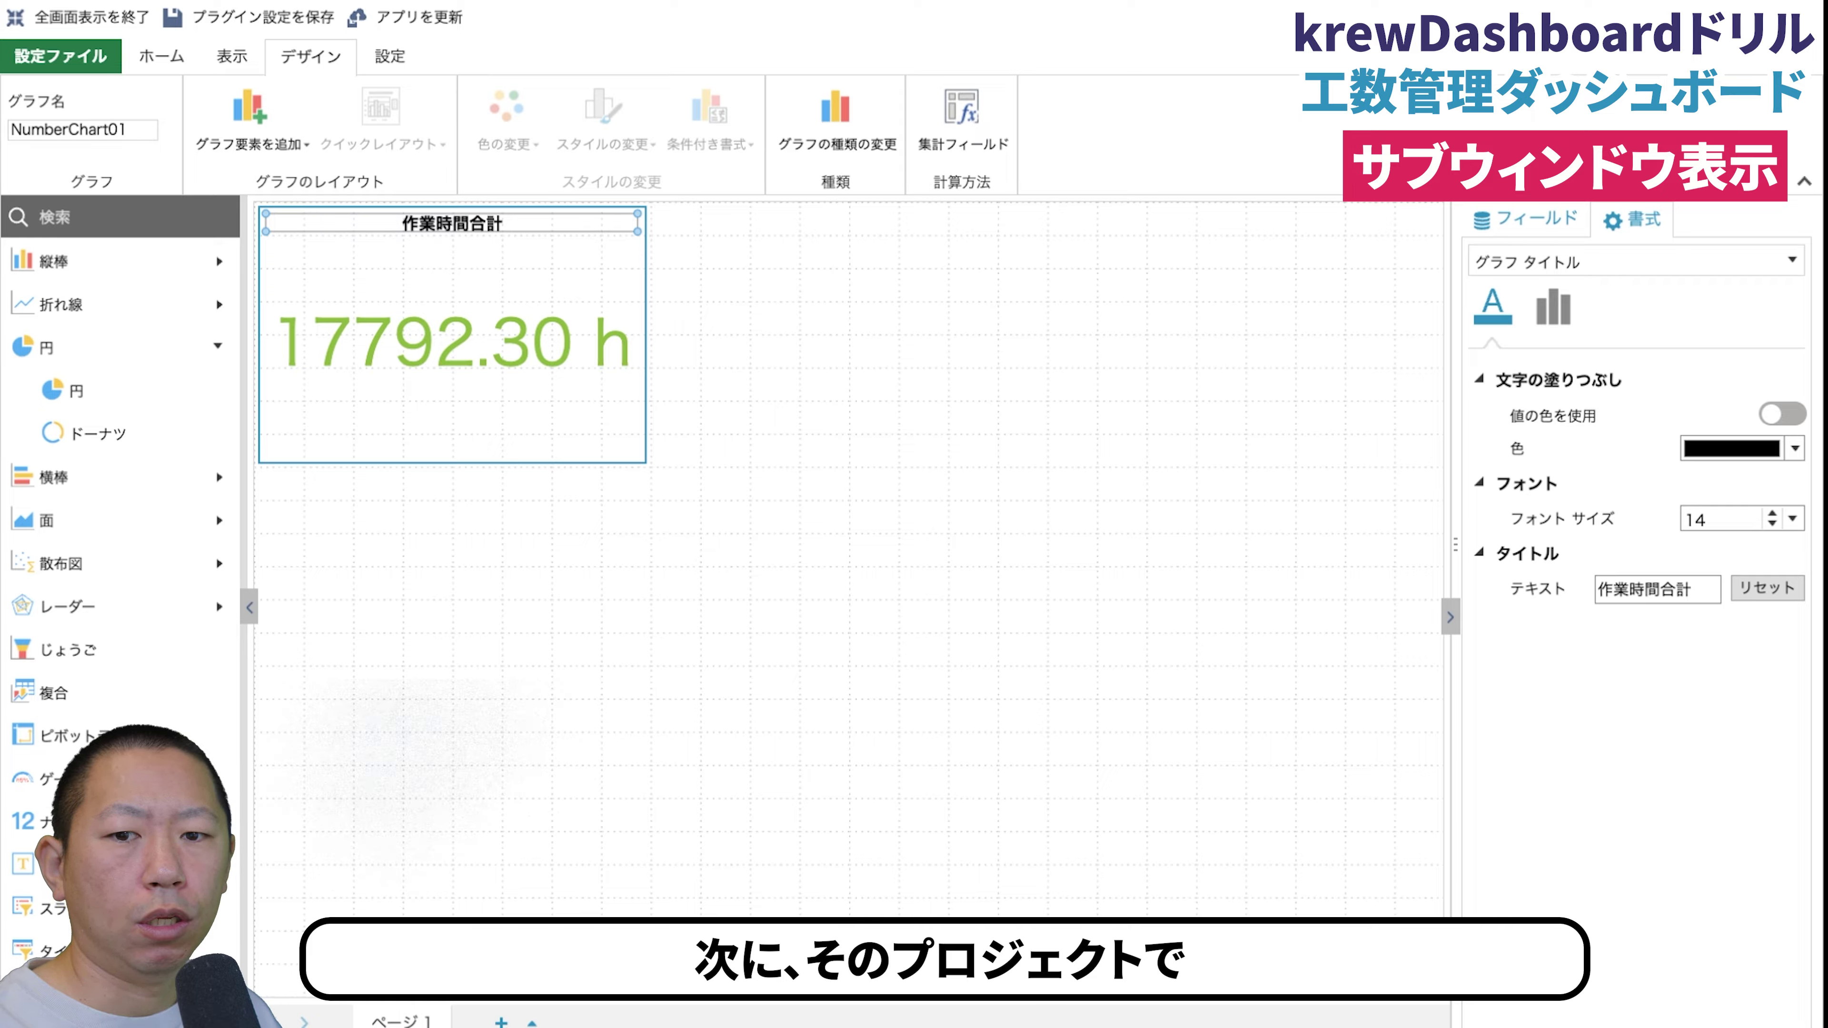
Place a pie chart based on the 570-20 作業報告 app below the number chart, with 作業区分 as legend and 作業時間 as value.
left_click_drag(72, 389, 368, 724)
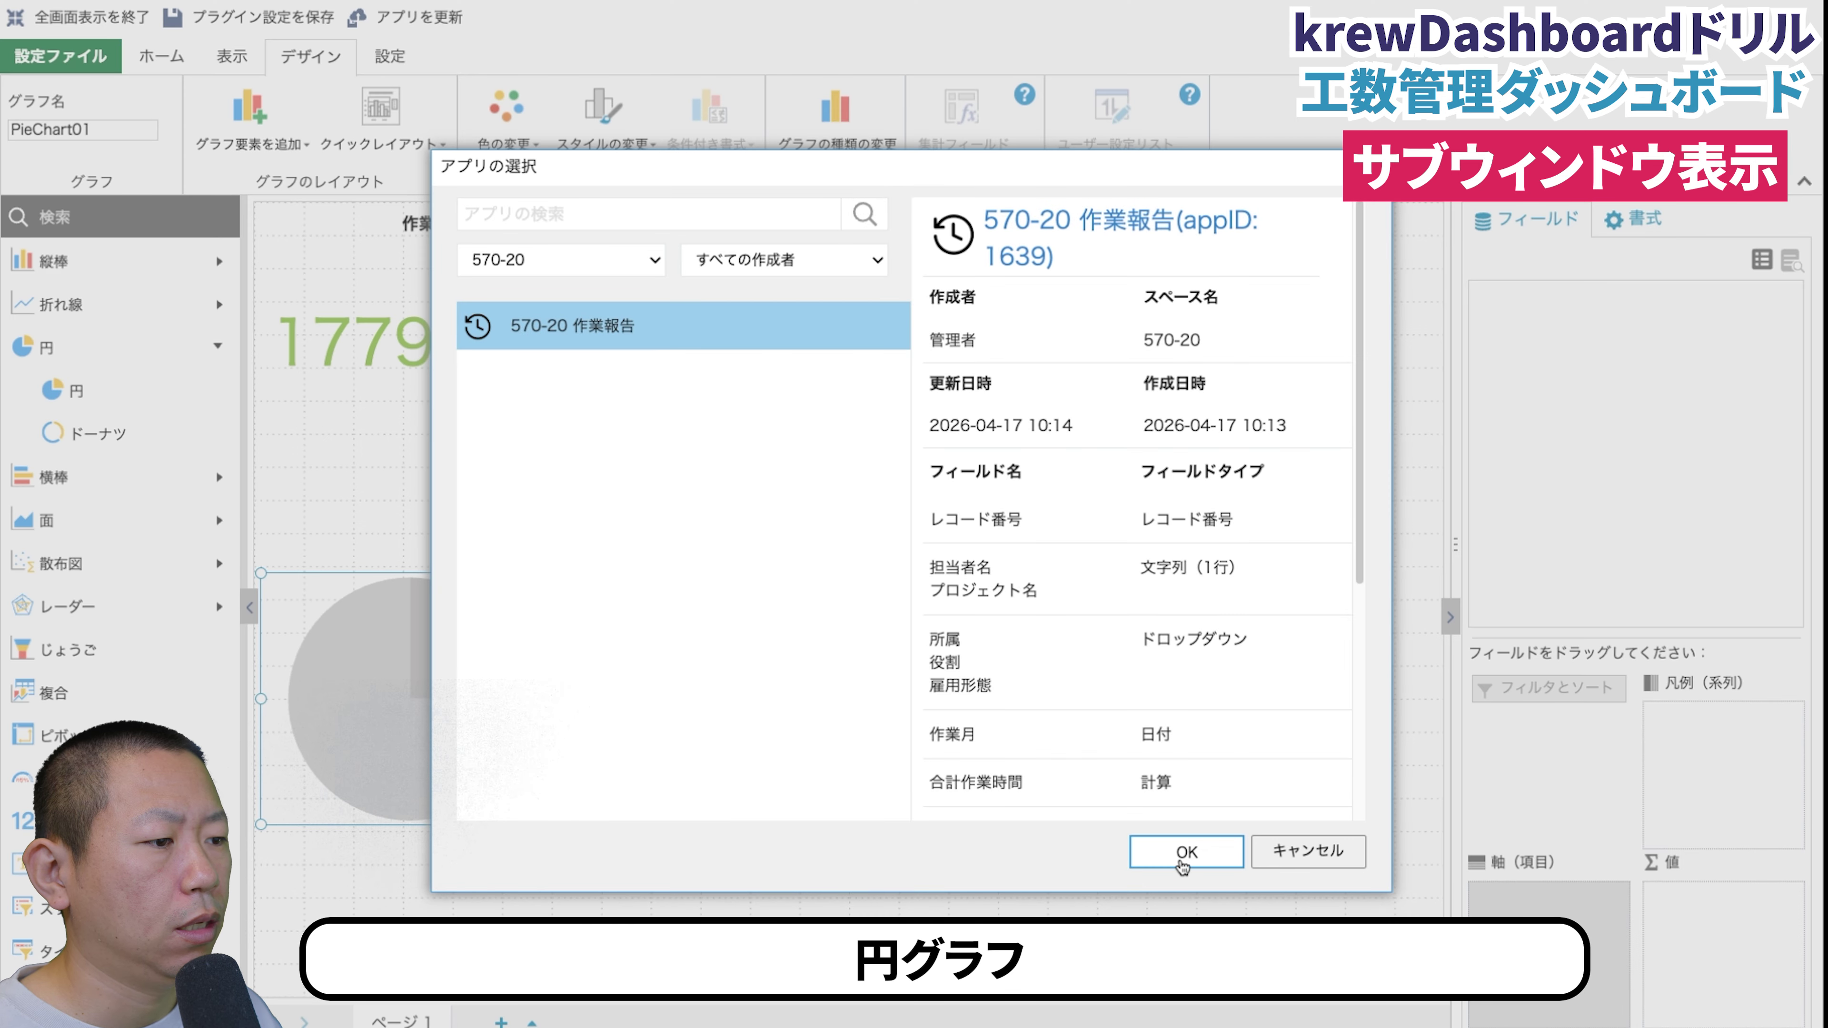
left_click(1185, 852)
left_click(1517, 408)
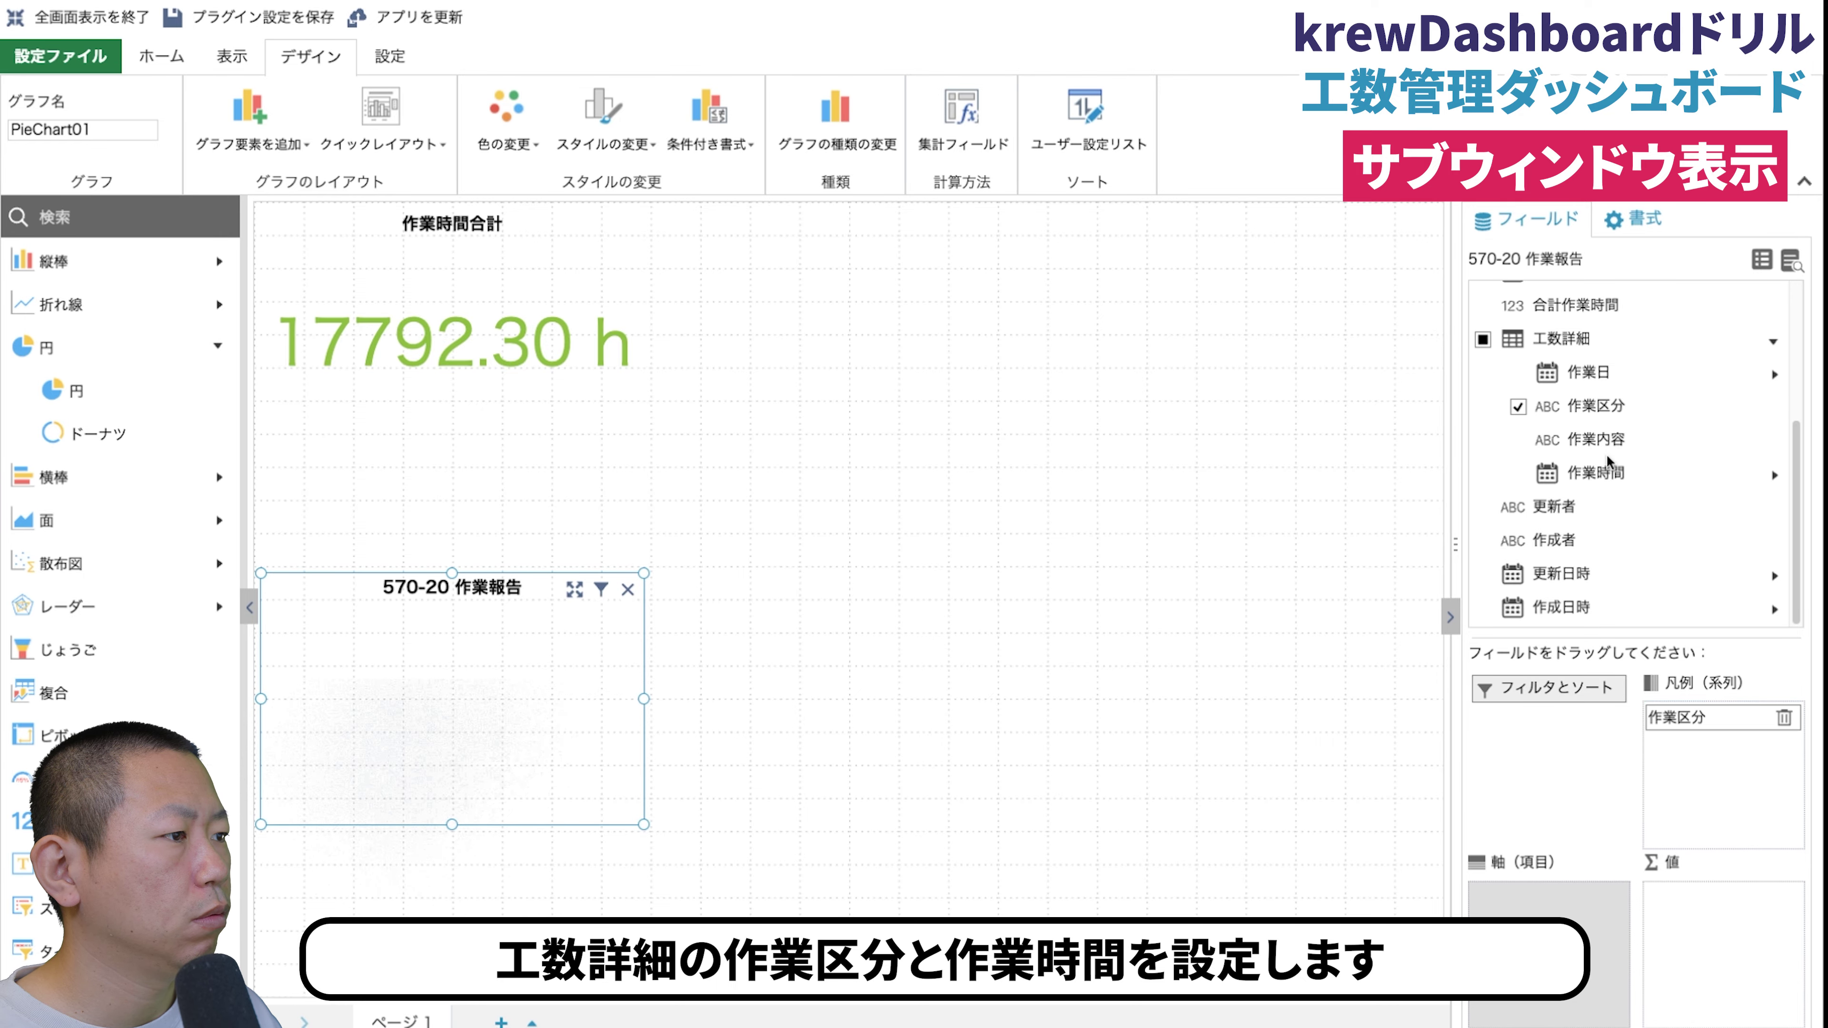
left_click(1610, 470)
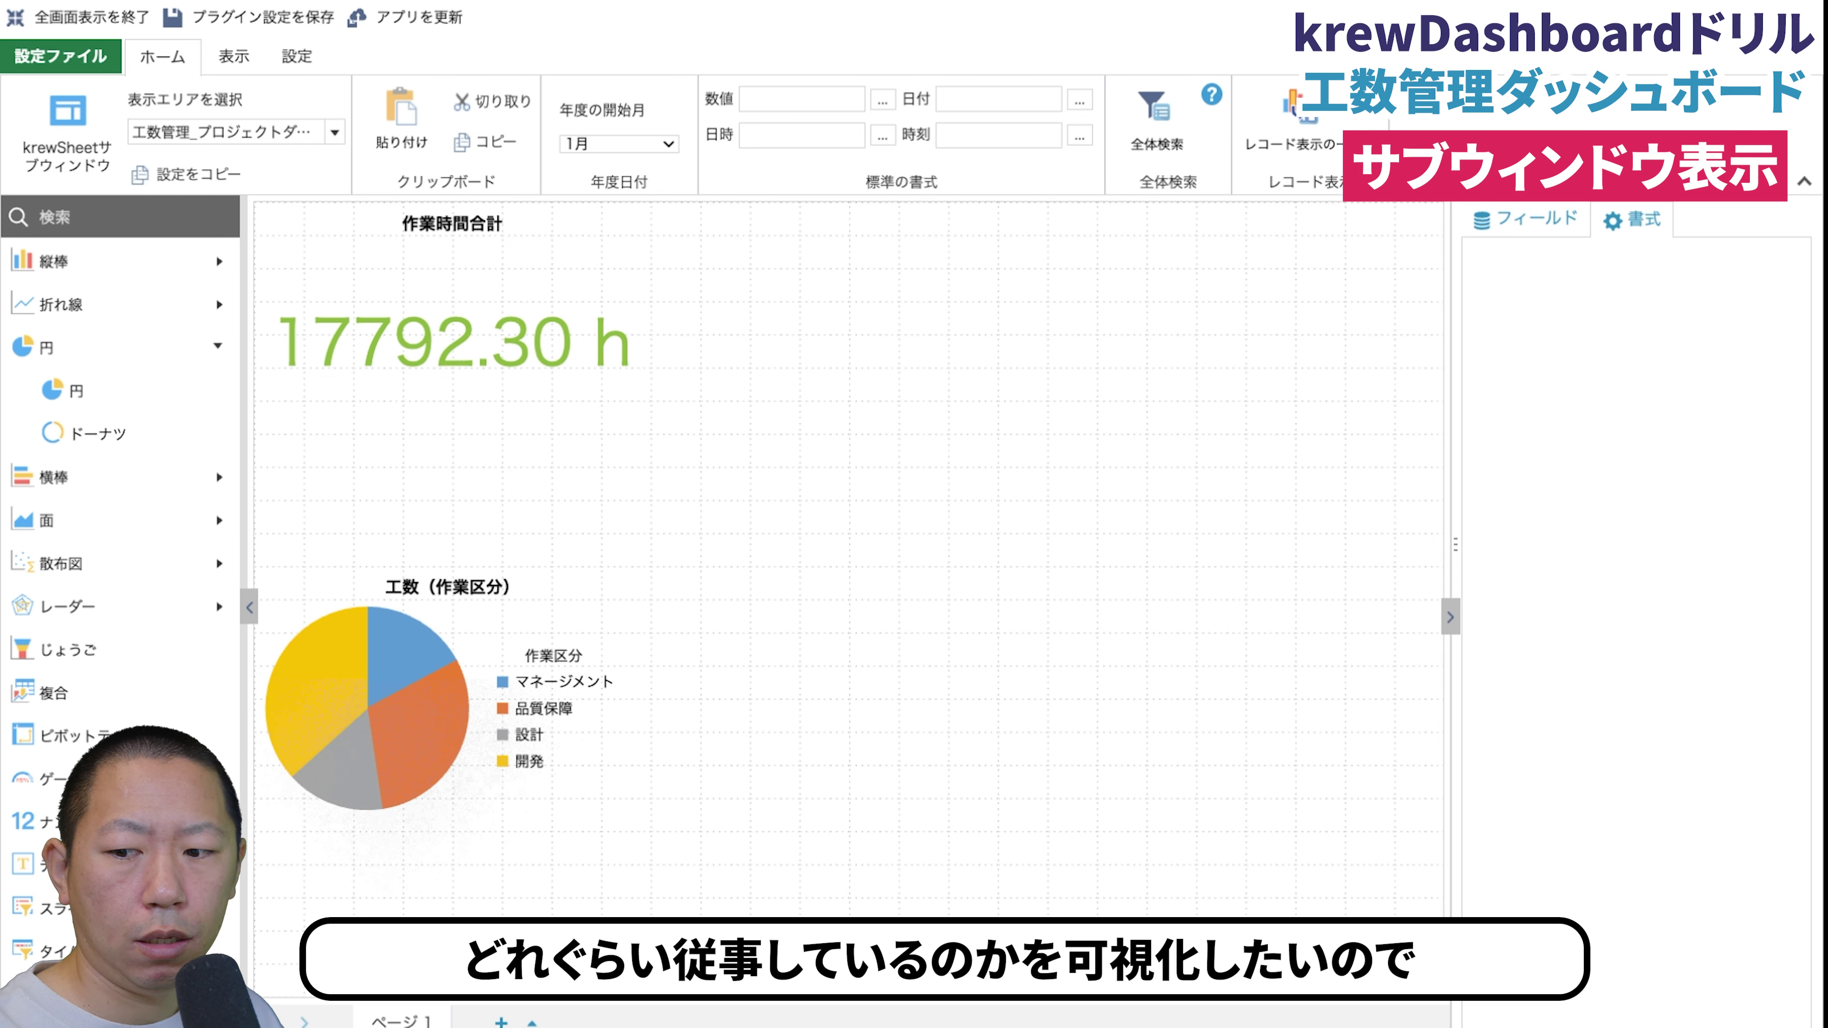
Place a stacked column chart (積み上げ縦棒) based on the 570-20 作業報告 app in the empty area beside the number and pie charts.
left_click(72, 261)
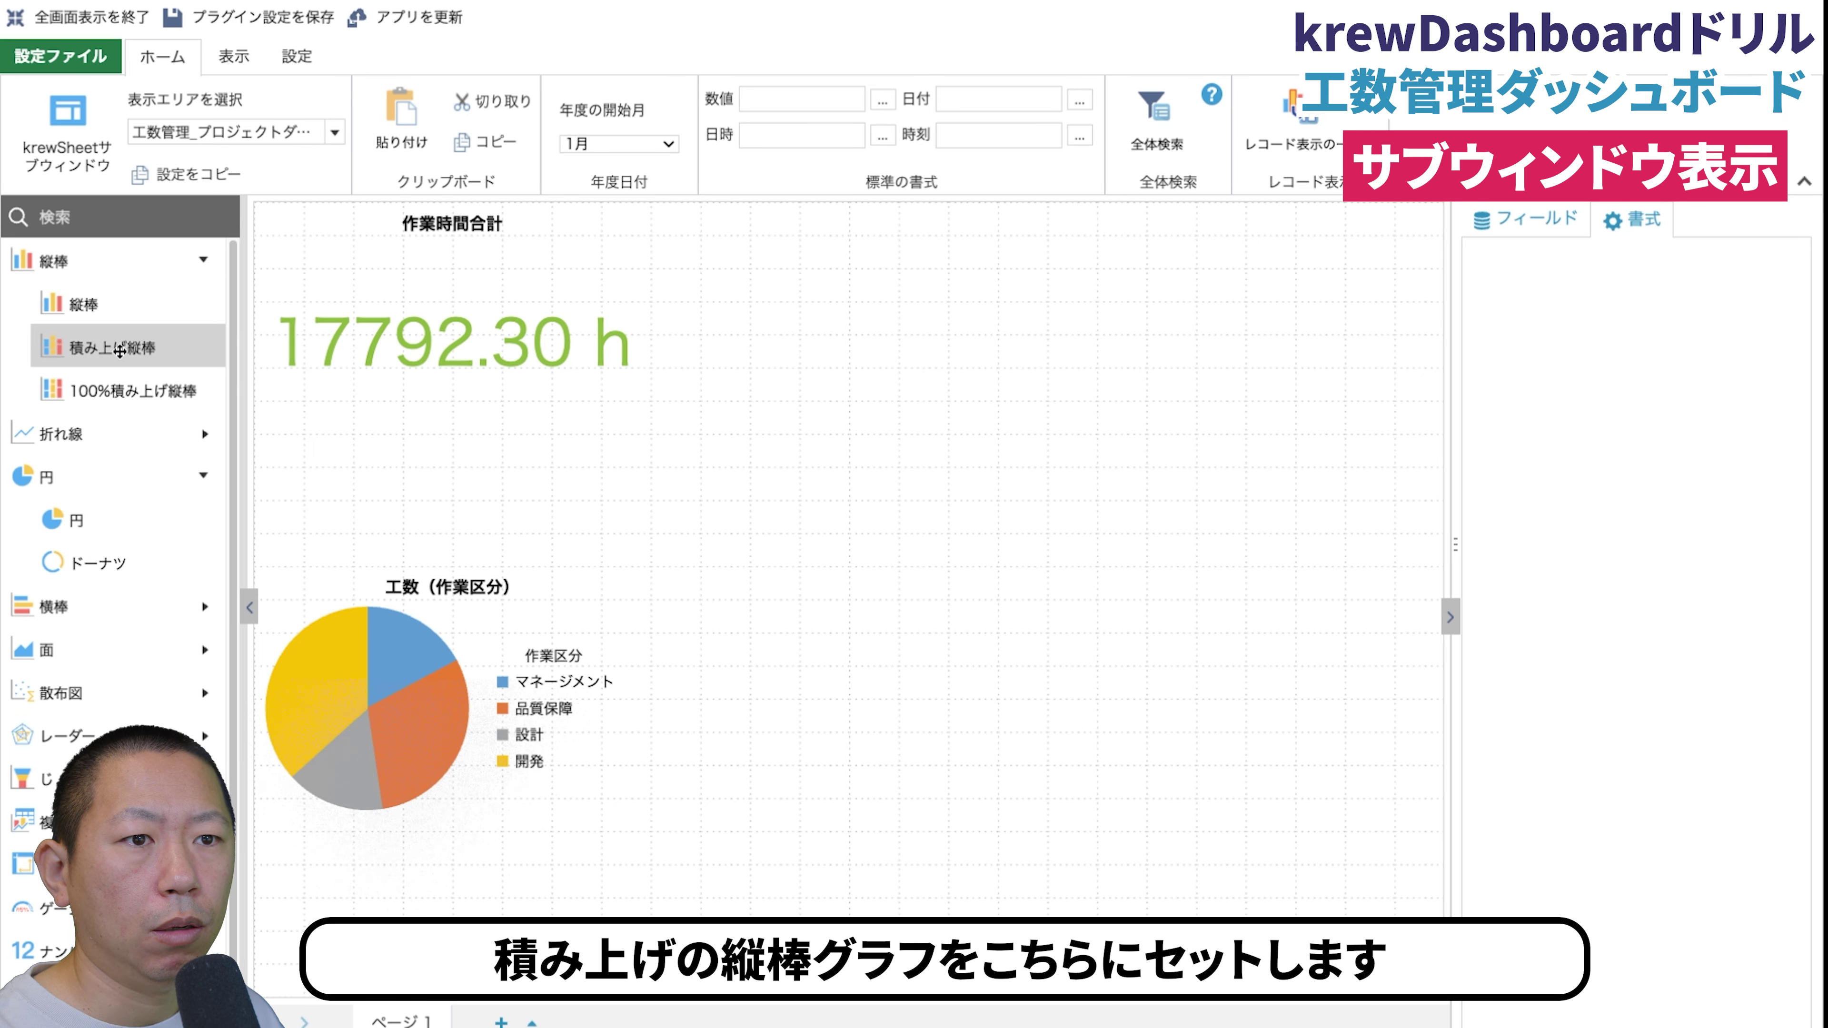
left_click_drag(119, 358, 939, 358)
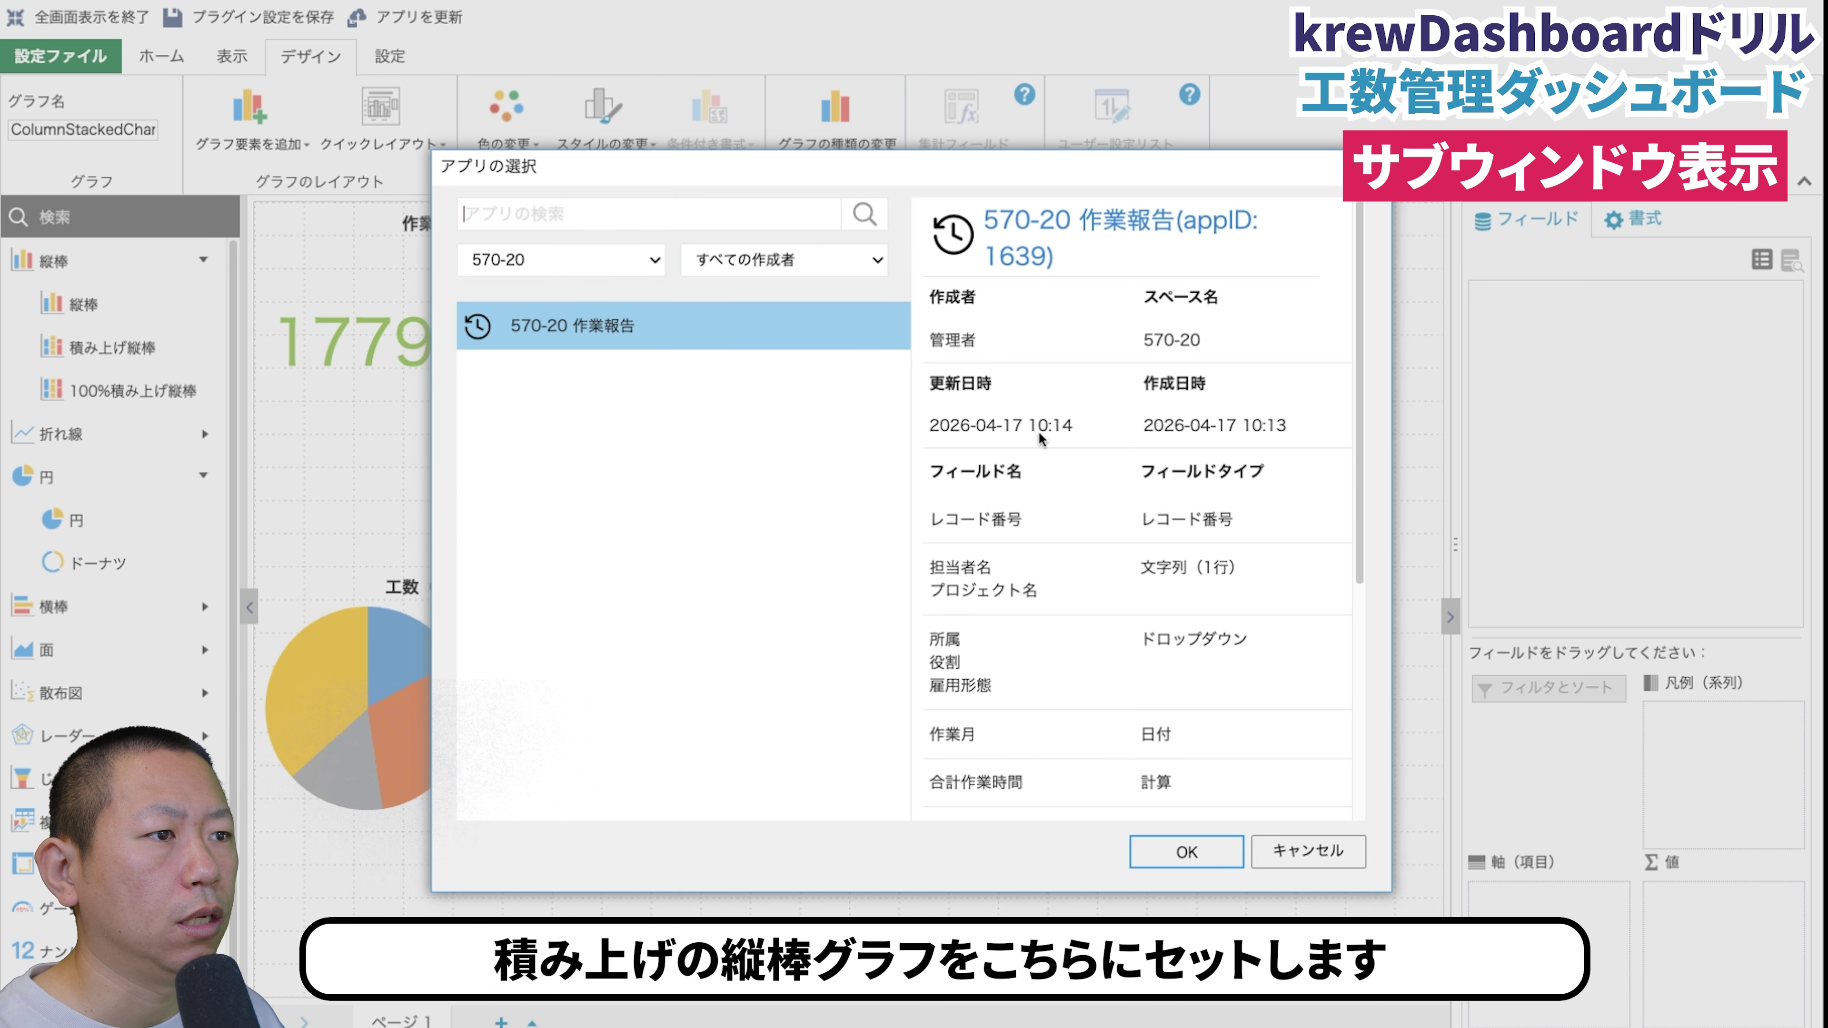
left_click(1180, 852)
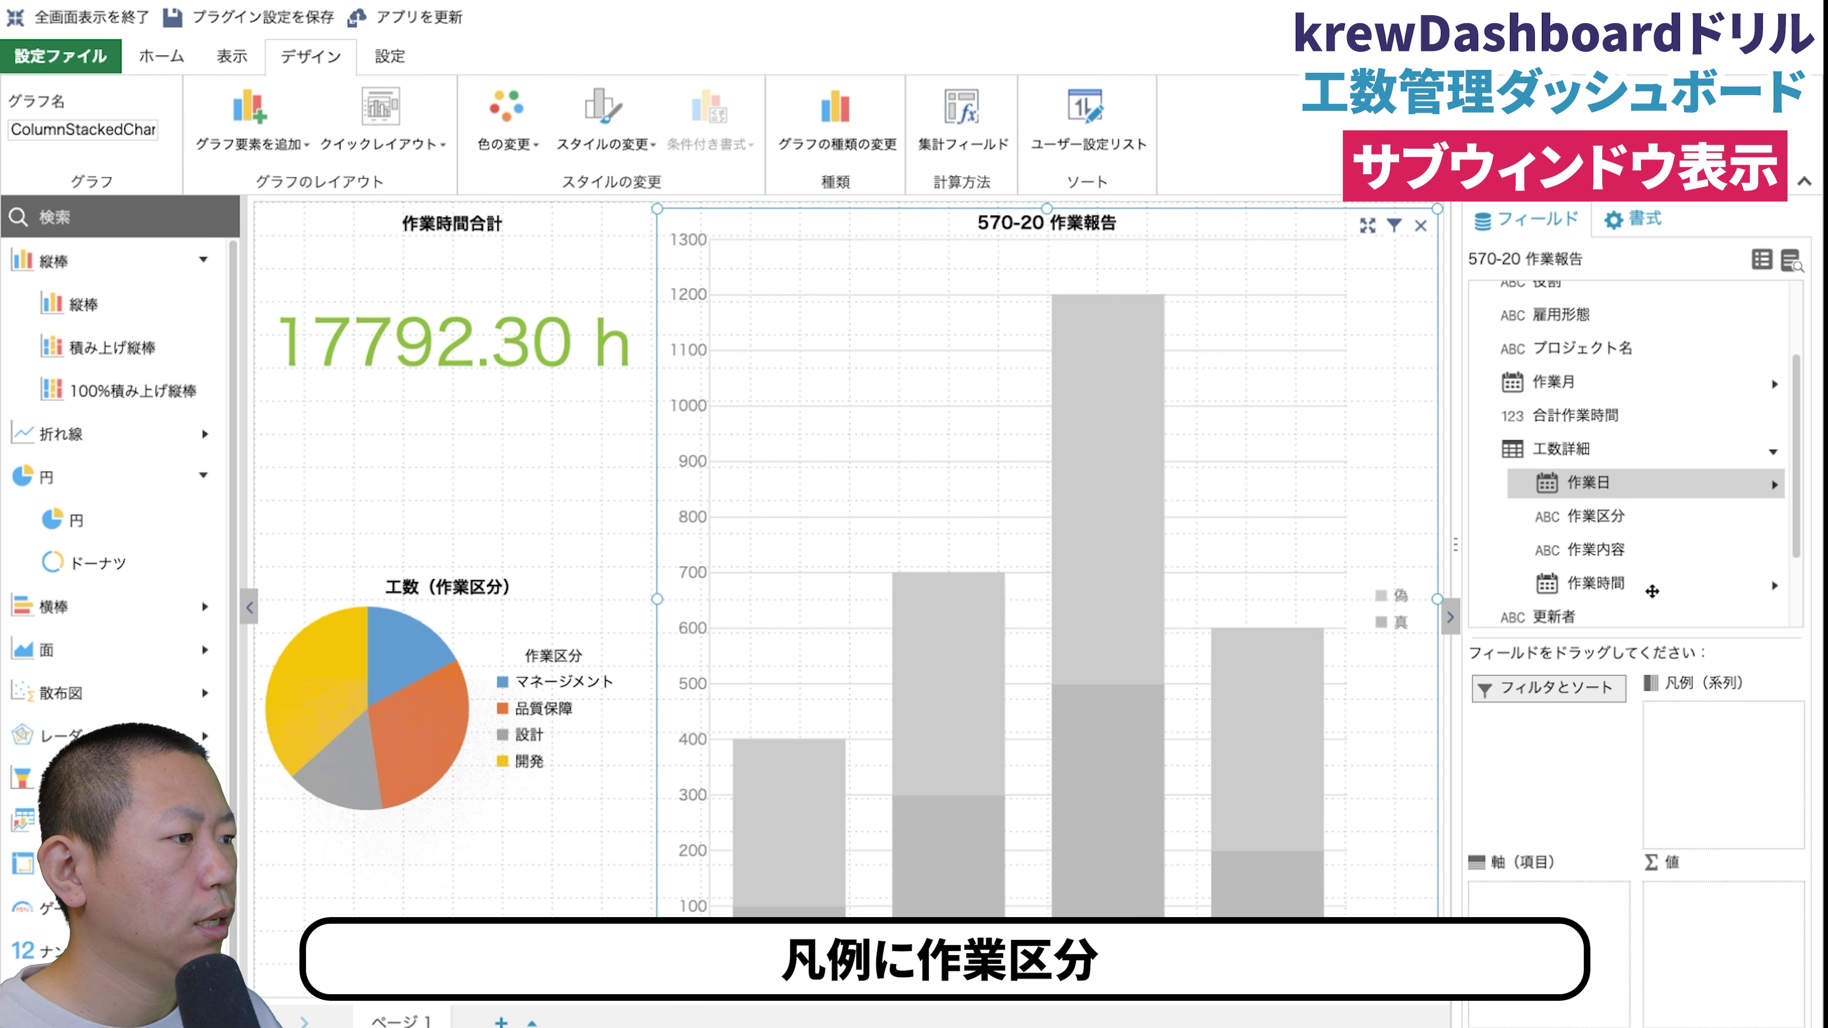
Assign 作業区分 as the stacked column chart's legend, 担当者名 as its axis and 作業時間 as its value.
left_click_drag(1626, 526, 1712, 803)
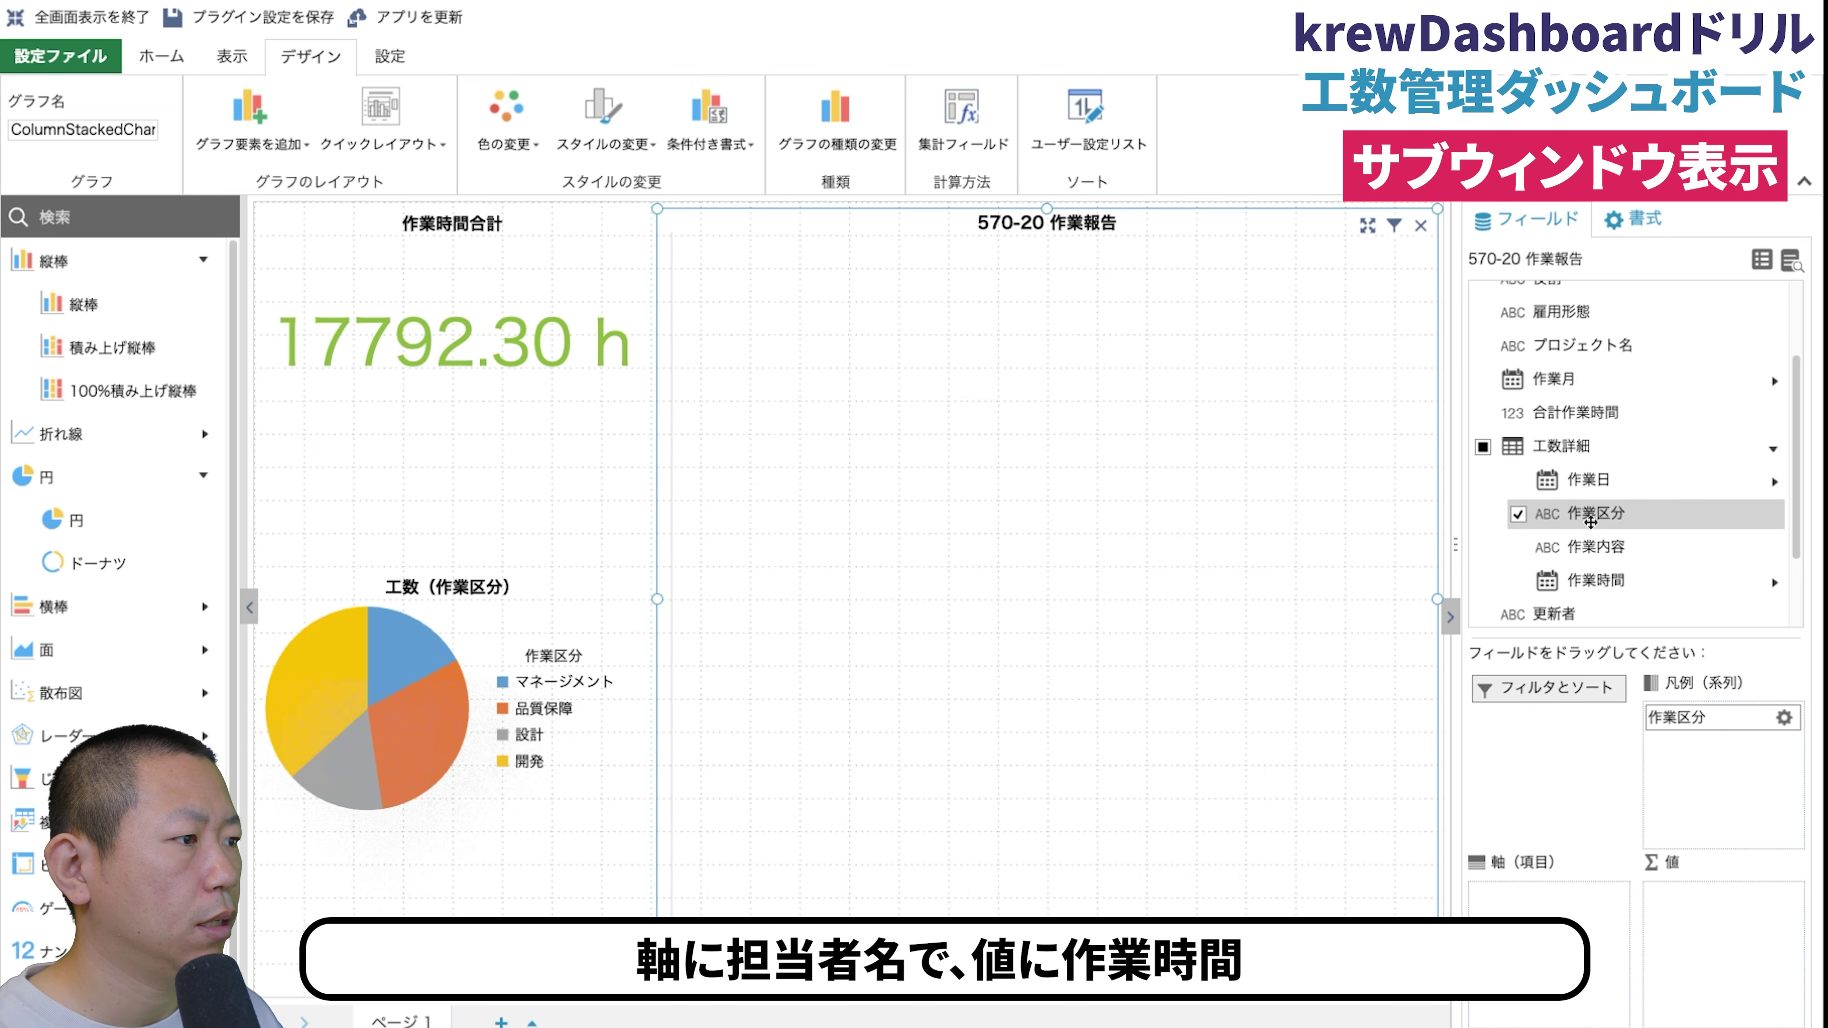
scroll(1590, 522, "up", 2)
left_click(1482, 290)
scroll(1713, 552, "down", 3)
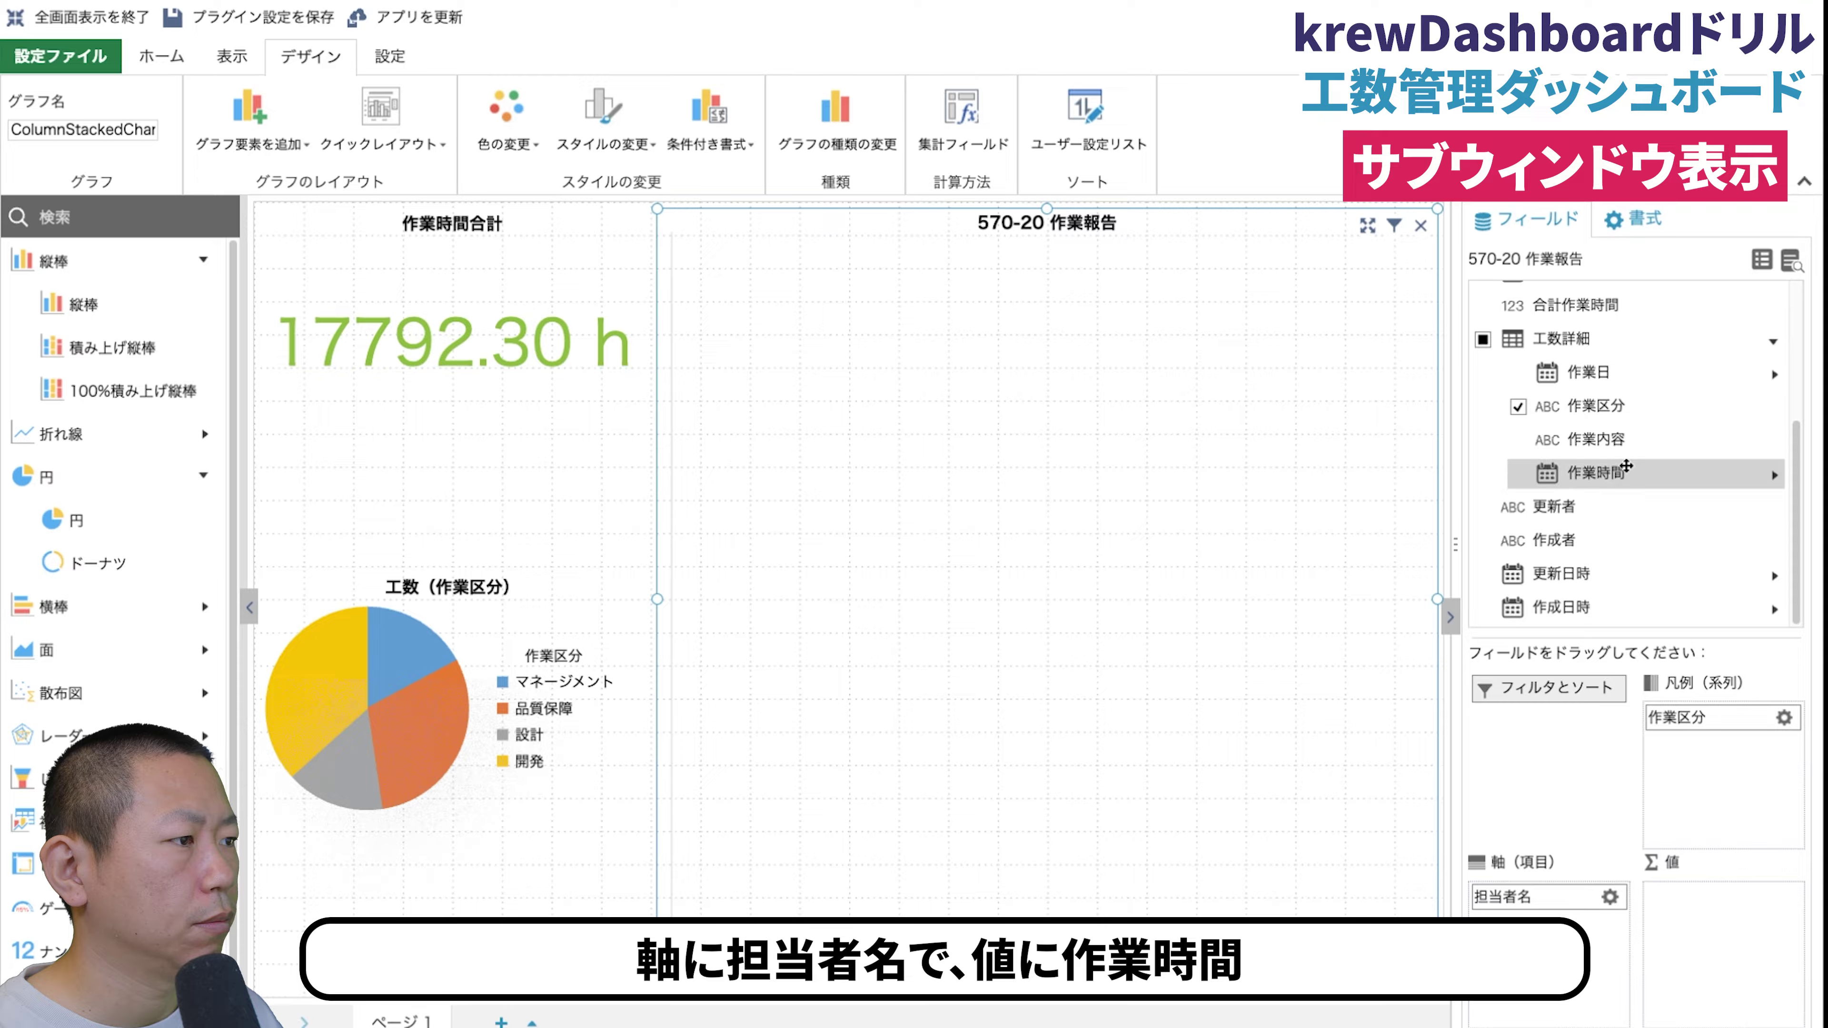
left_click(1518, 475)
Change the stacked column chart's title to 工数(担当者).
left_click(1091, 229)
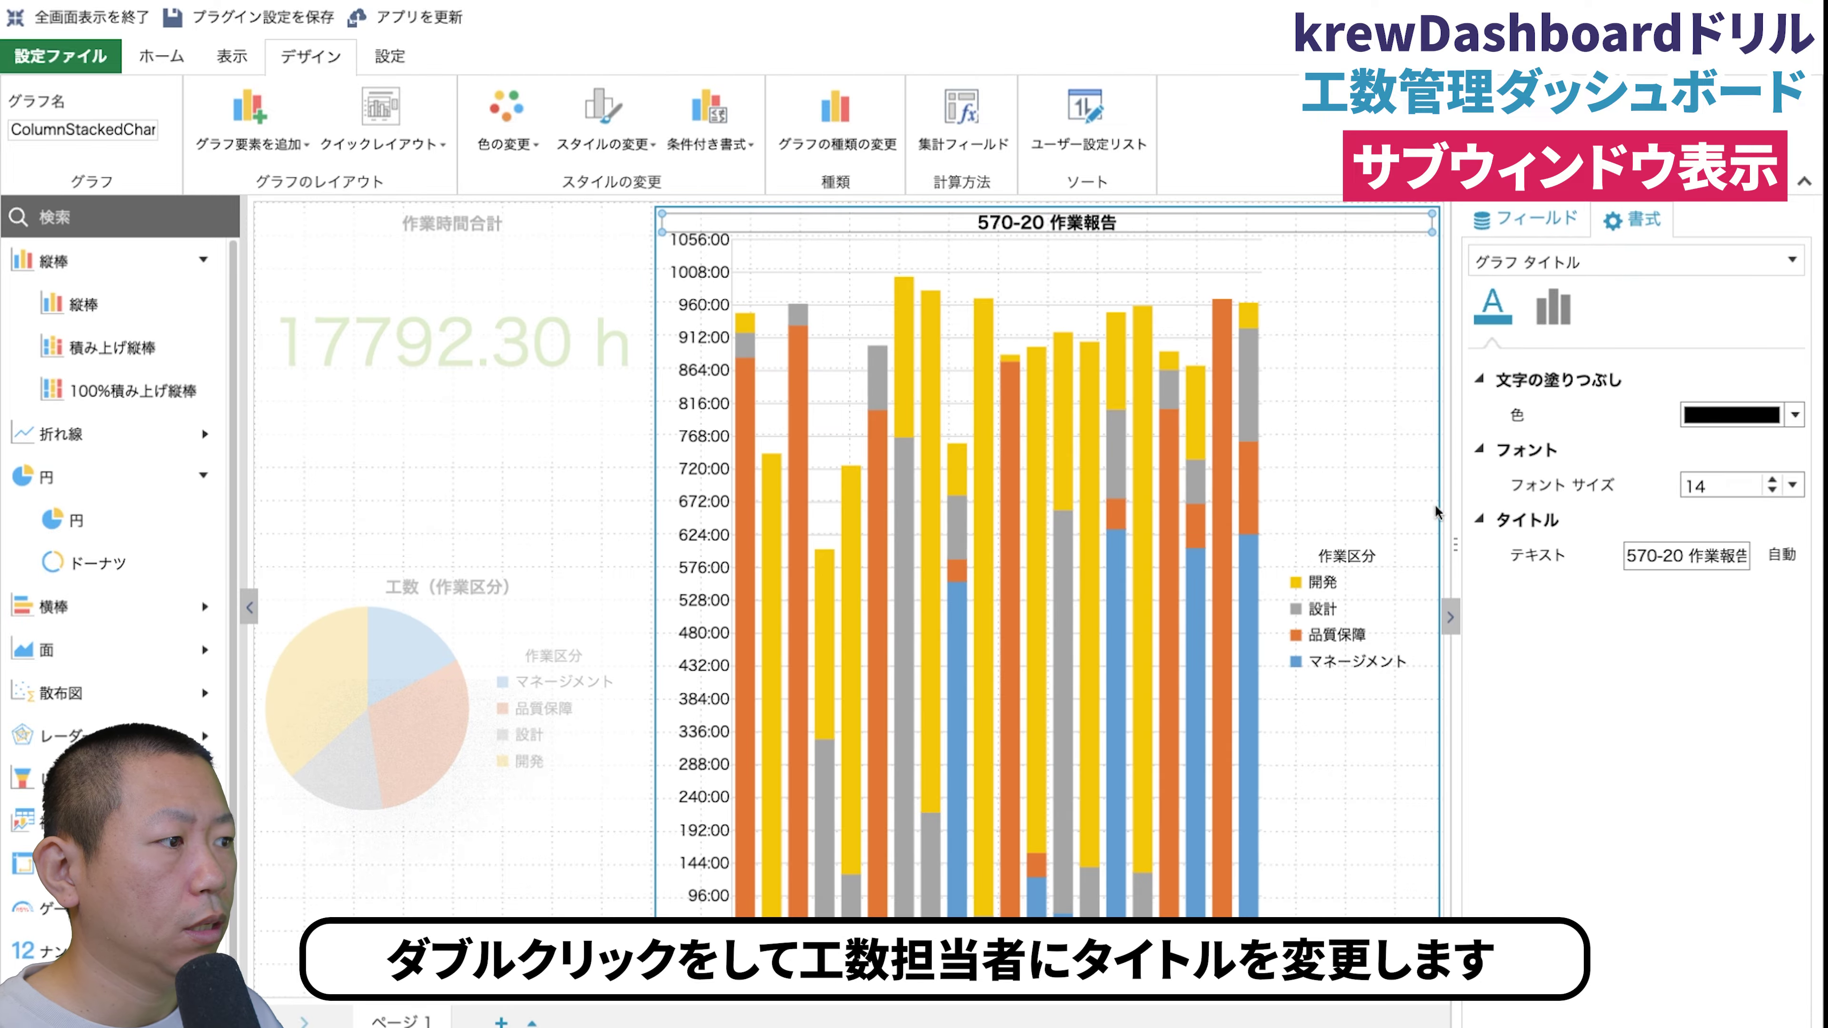
triple_click(1687, 555)
type("工数(担当者)")
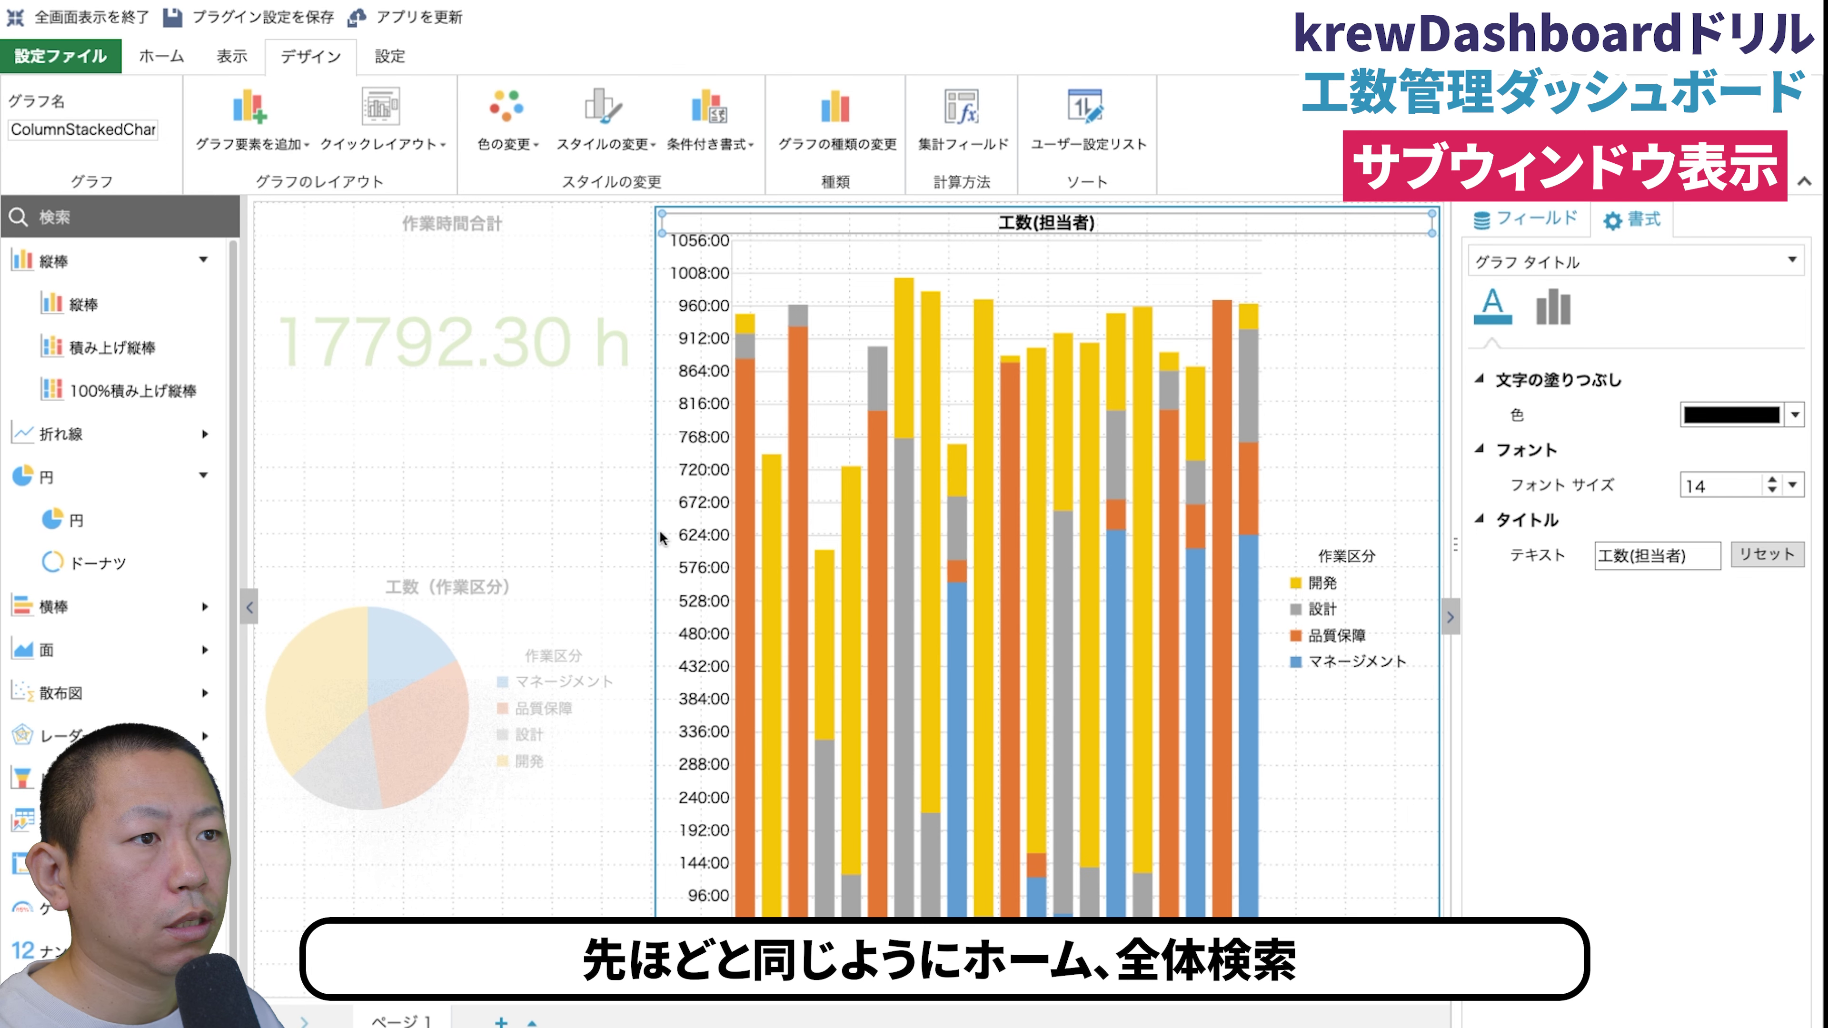
left_click(1021, 346)
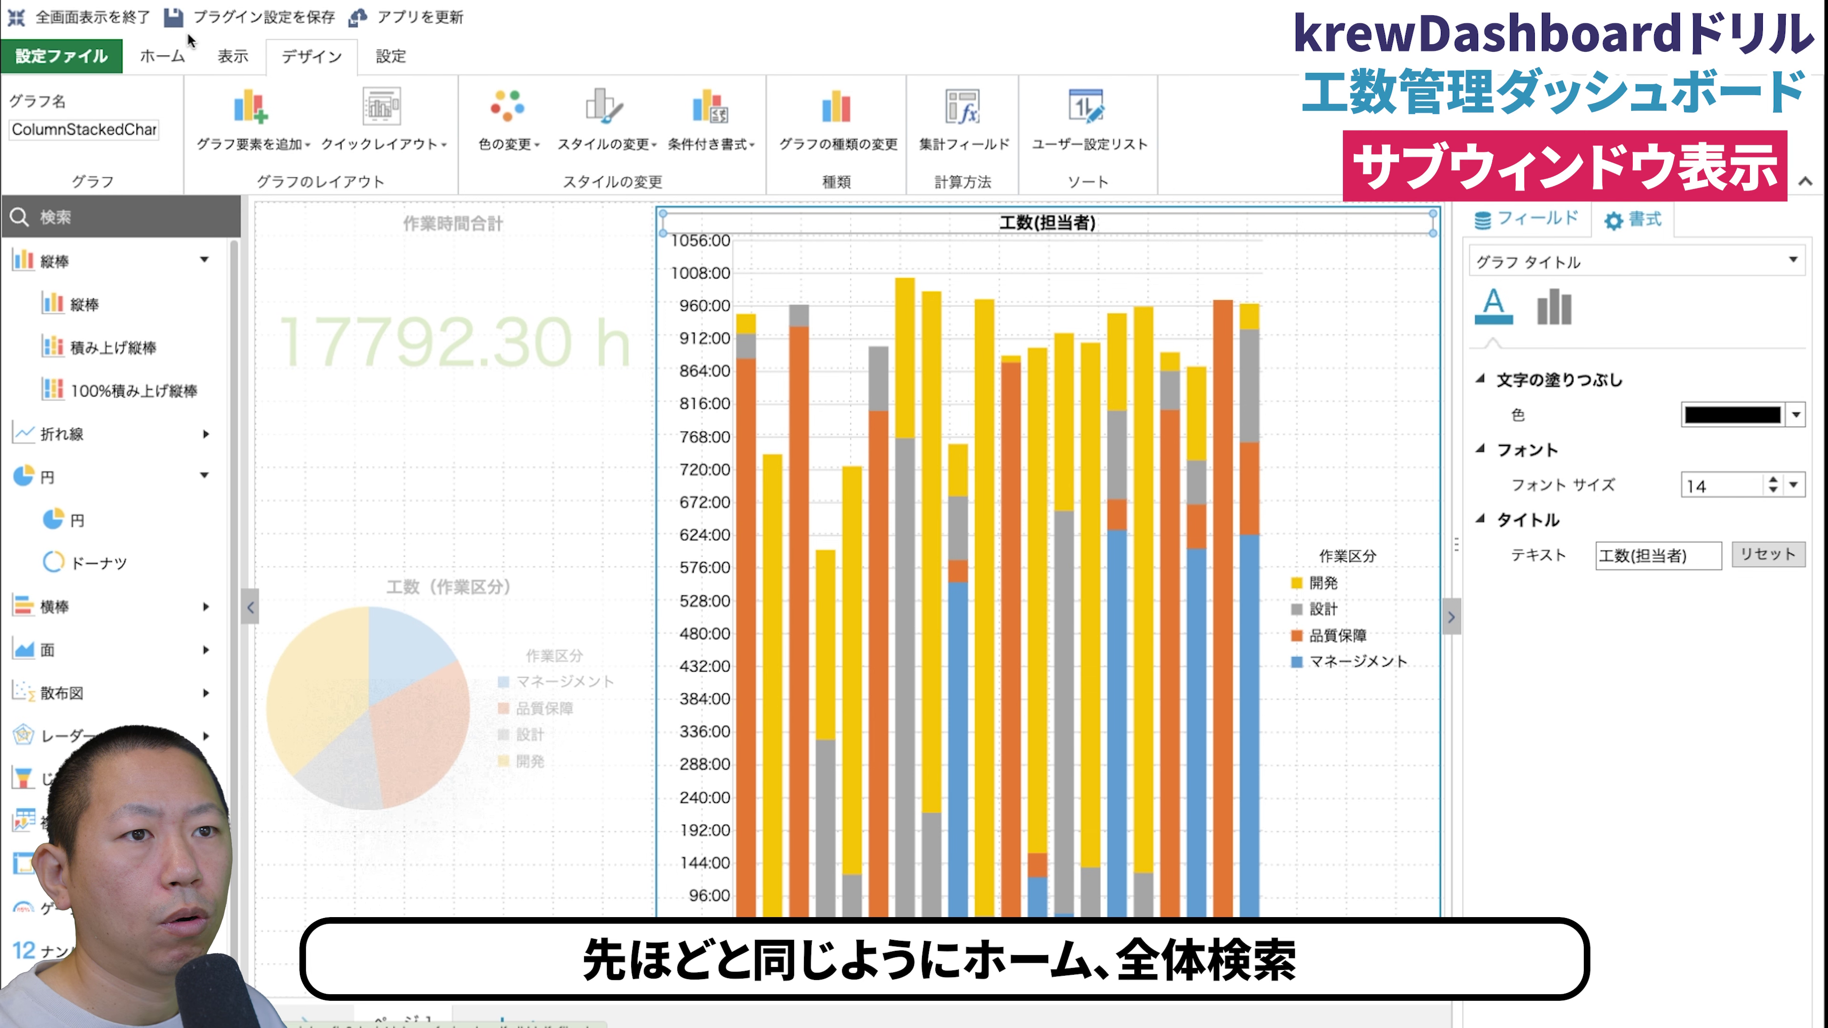
Add an overall search condition (全体検索) on the 570-20 作業報告 app that matches プロジェクト名 using =（フィールドの値に等しい）.
left_click(169, 52)
left_click(1156, 119)
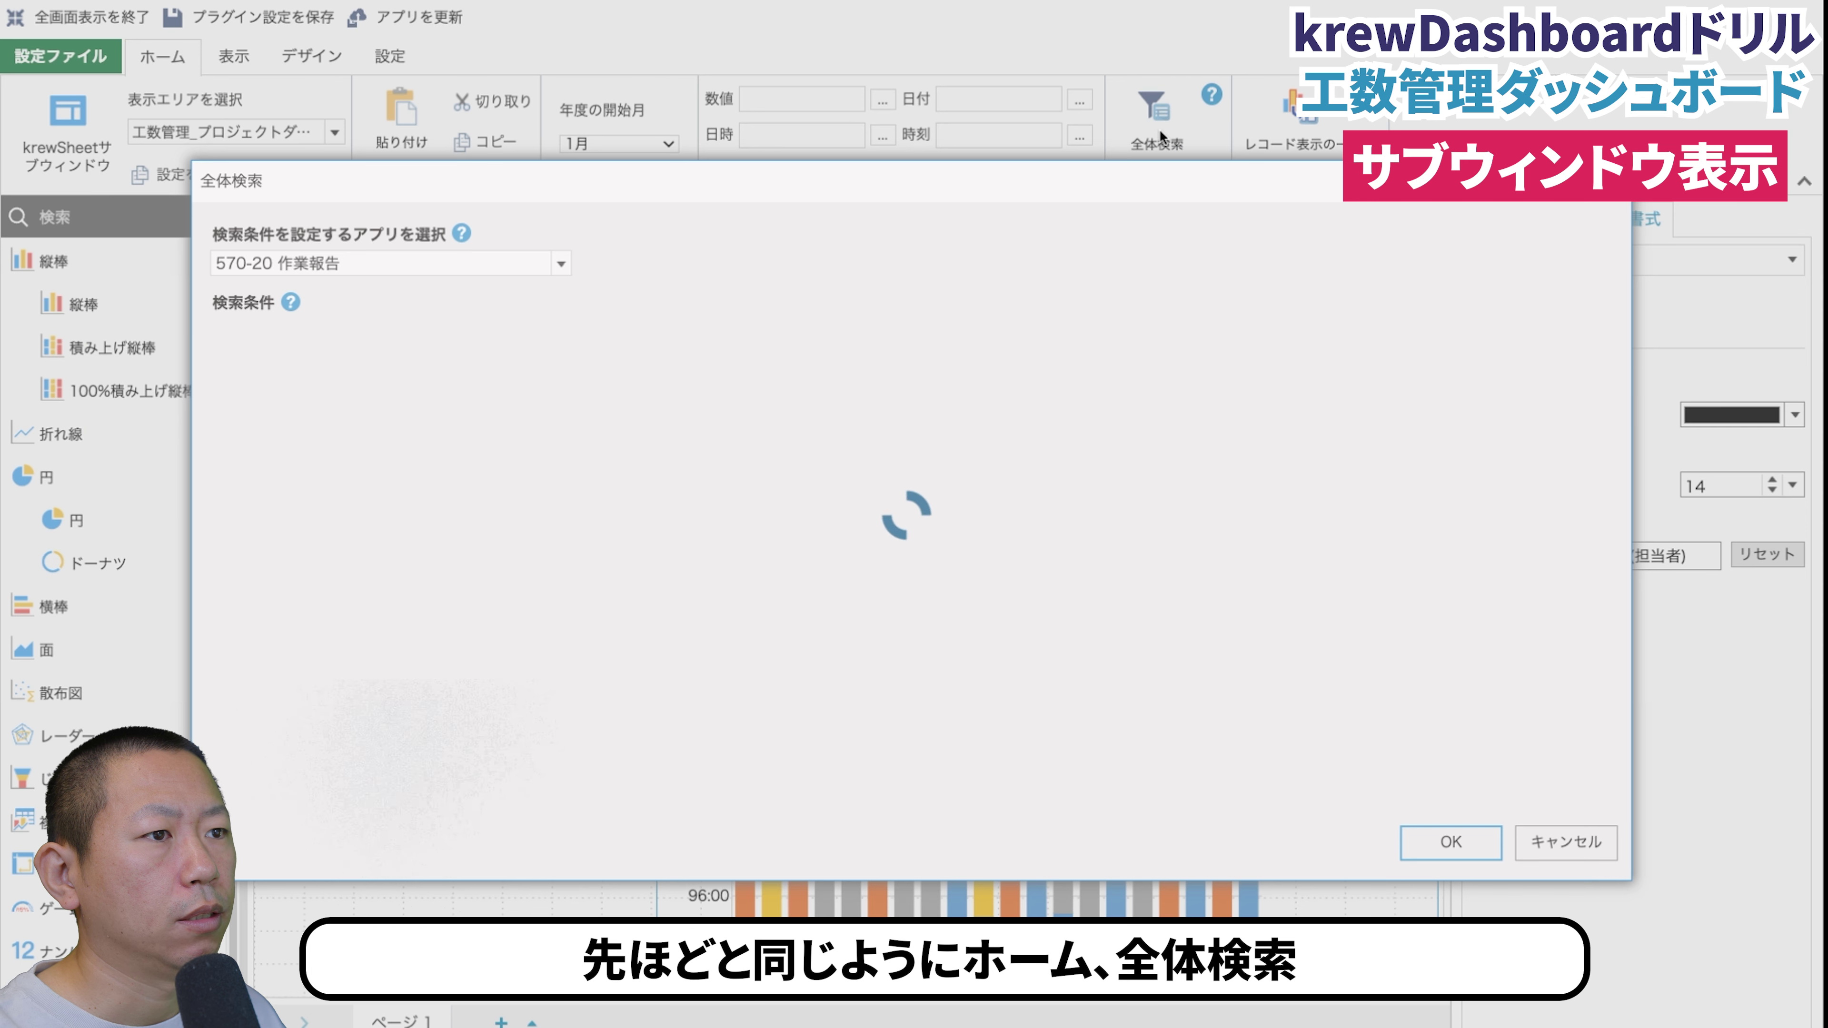
left_click(281, 340)
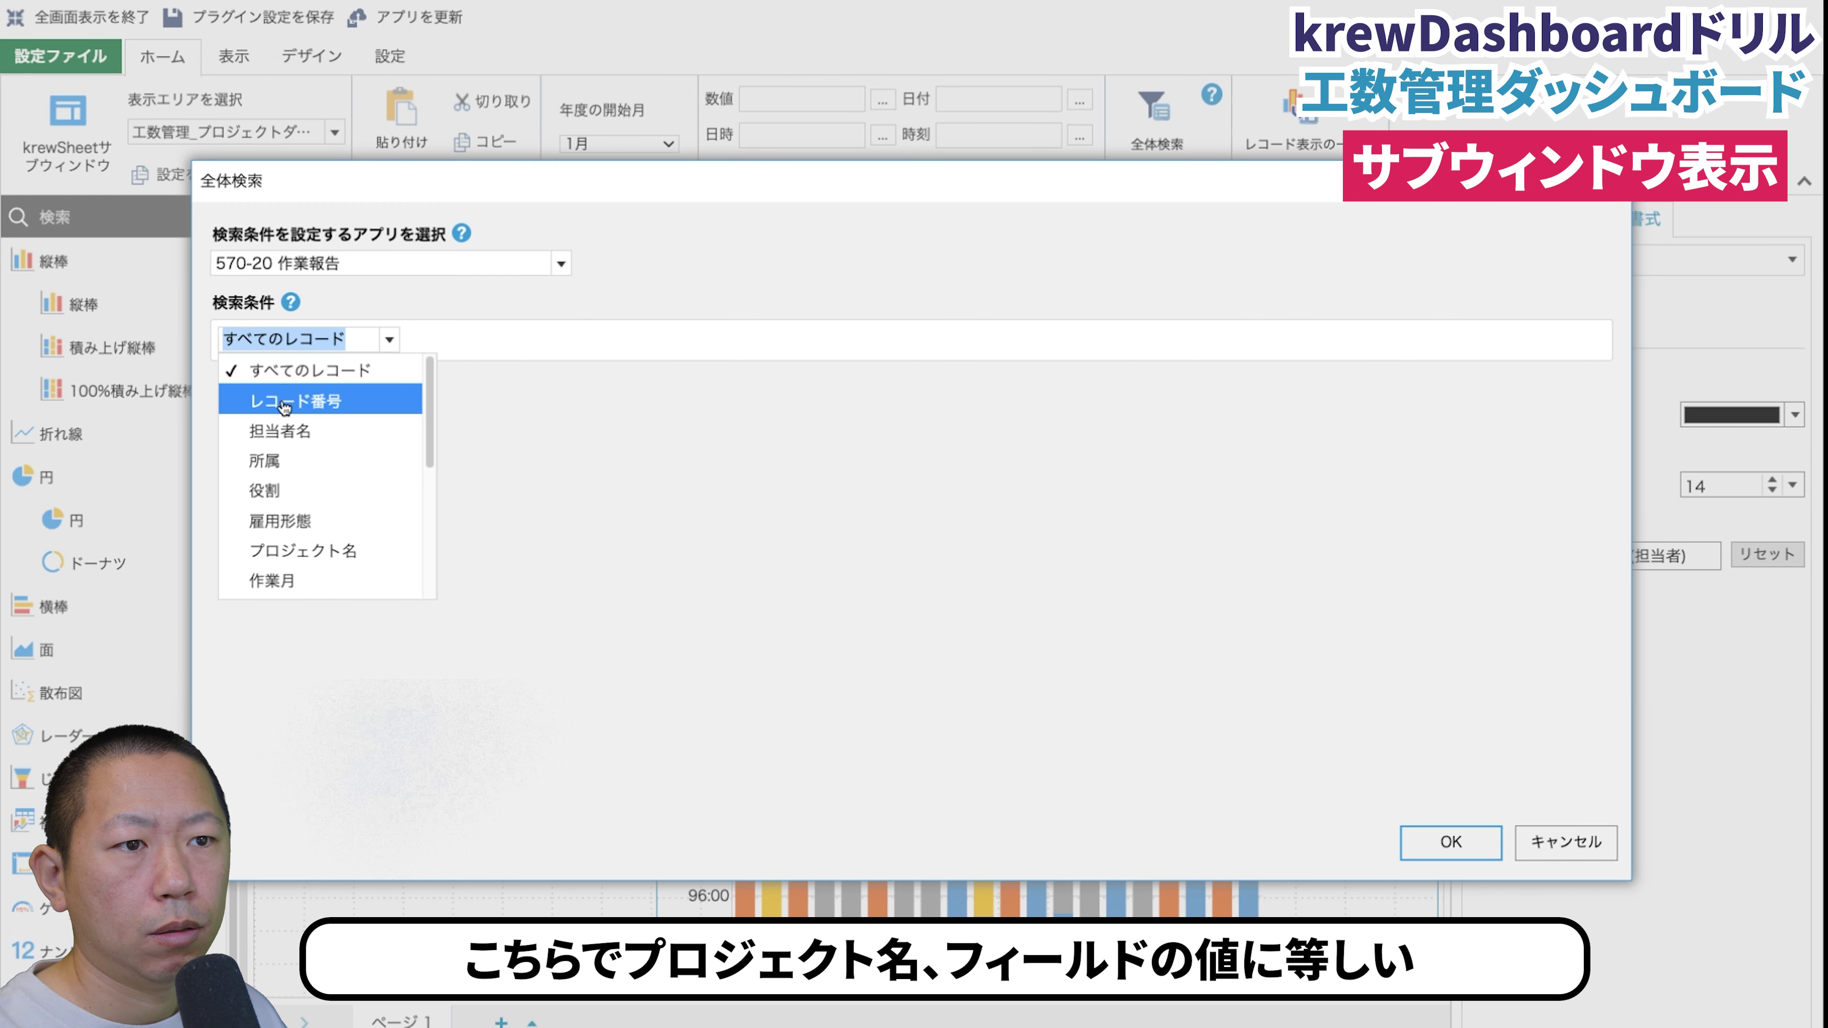
left_click(304, 550)
left_click(637, 342)
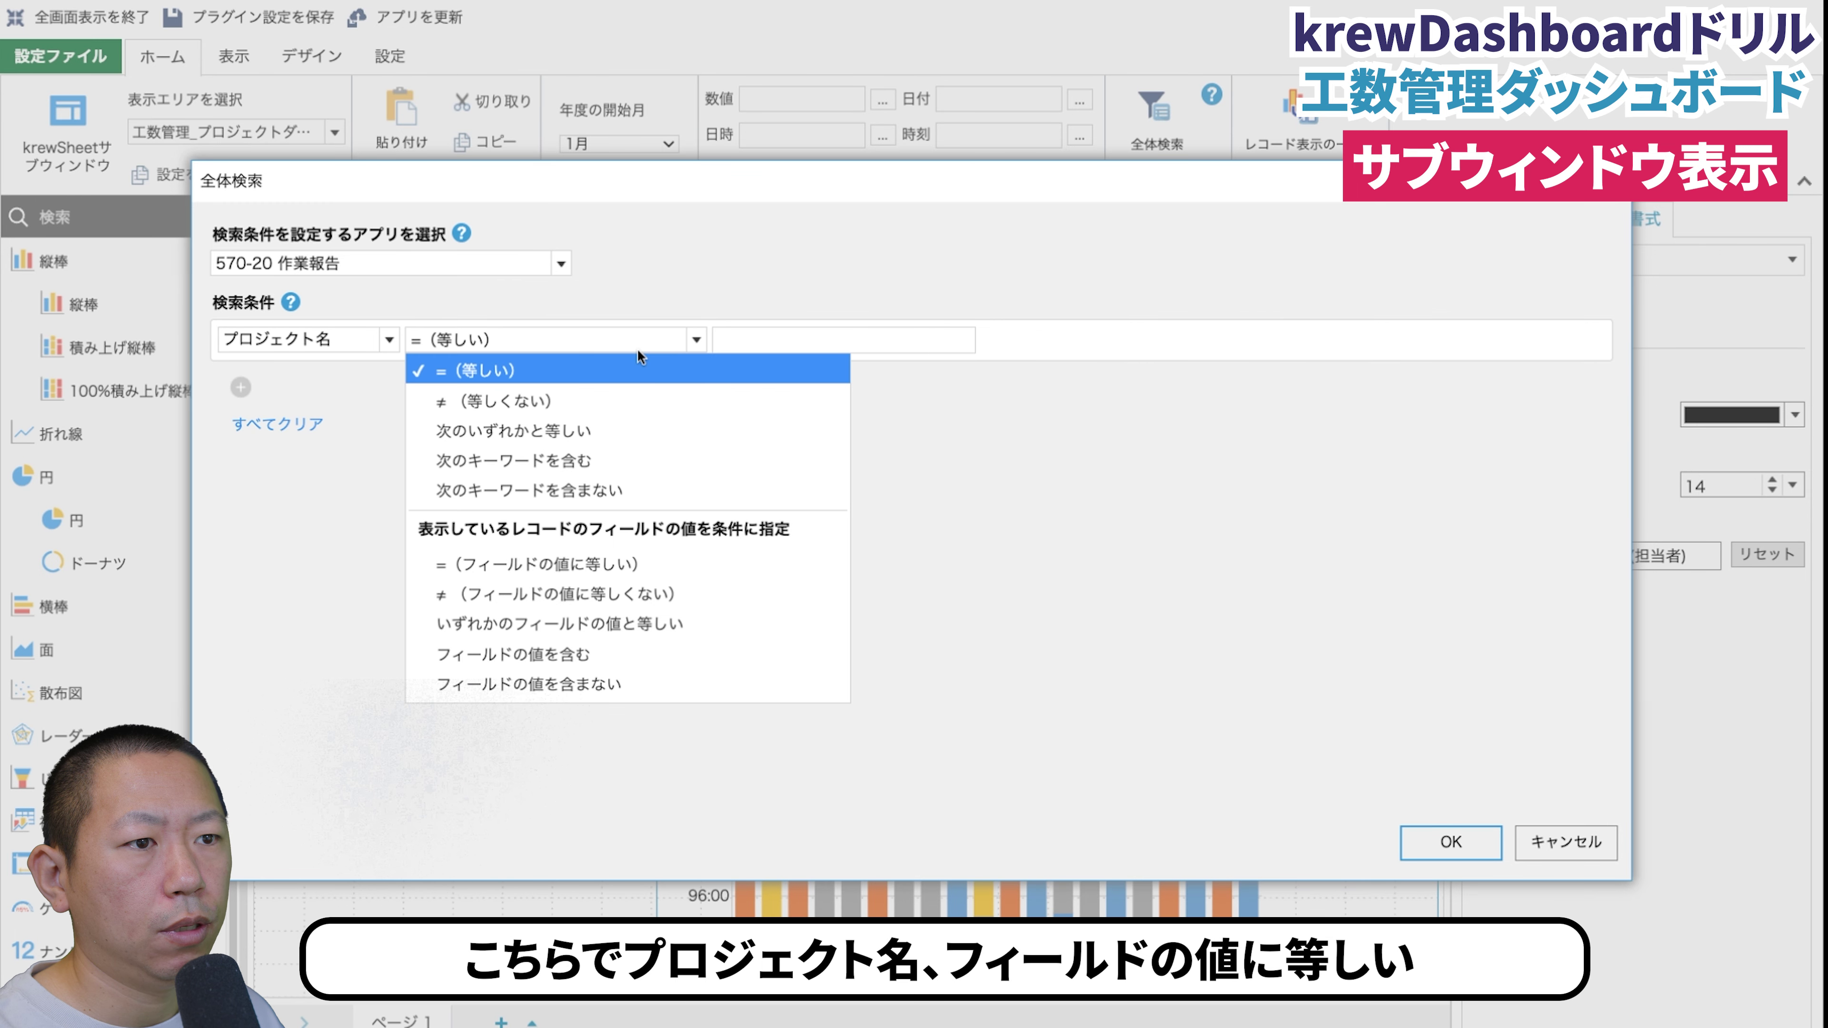
left_click(596, 567)
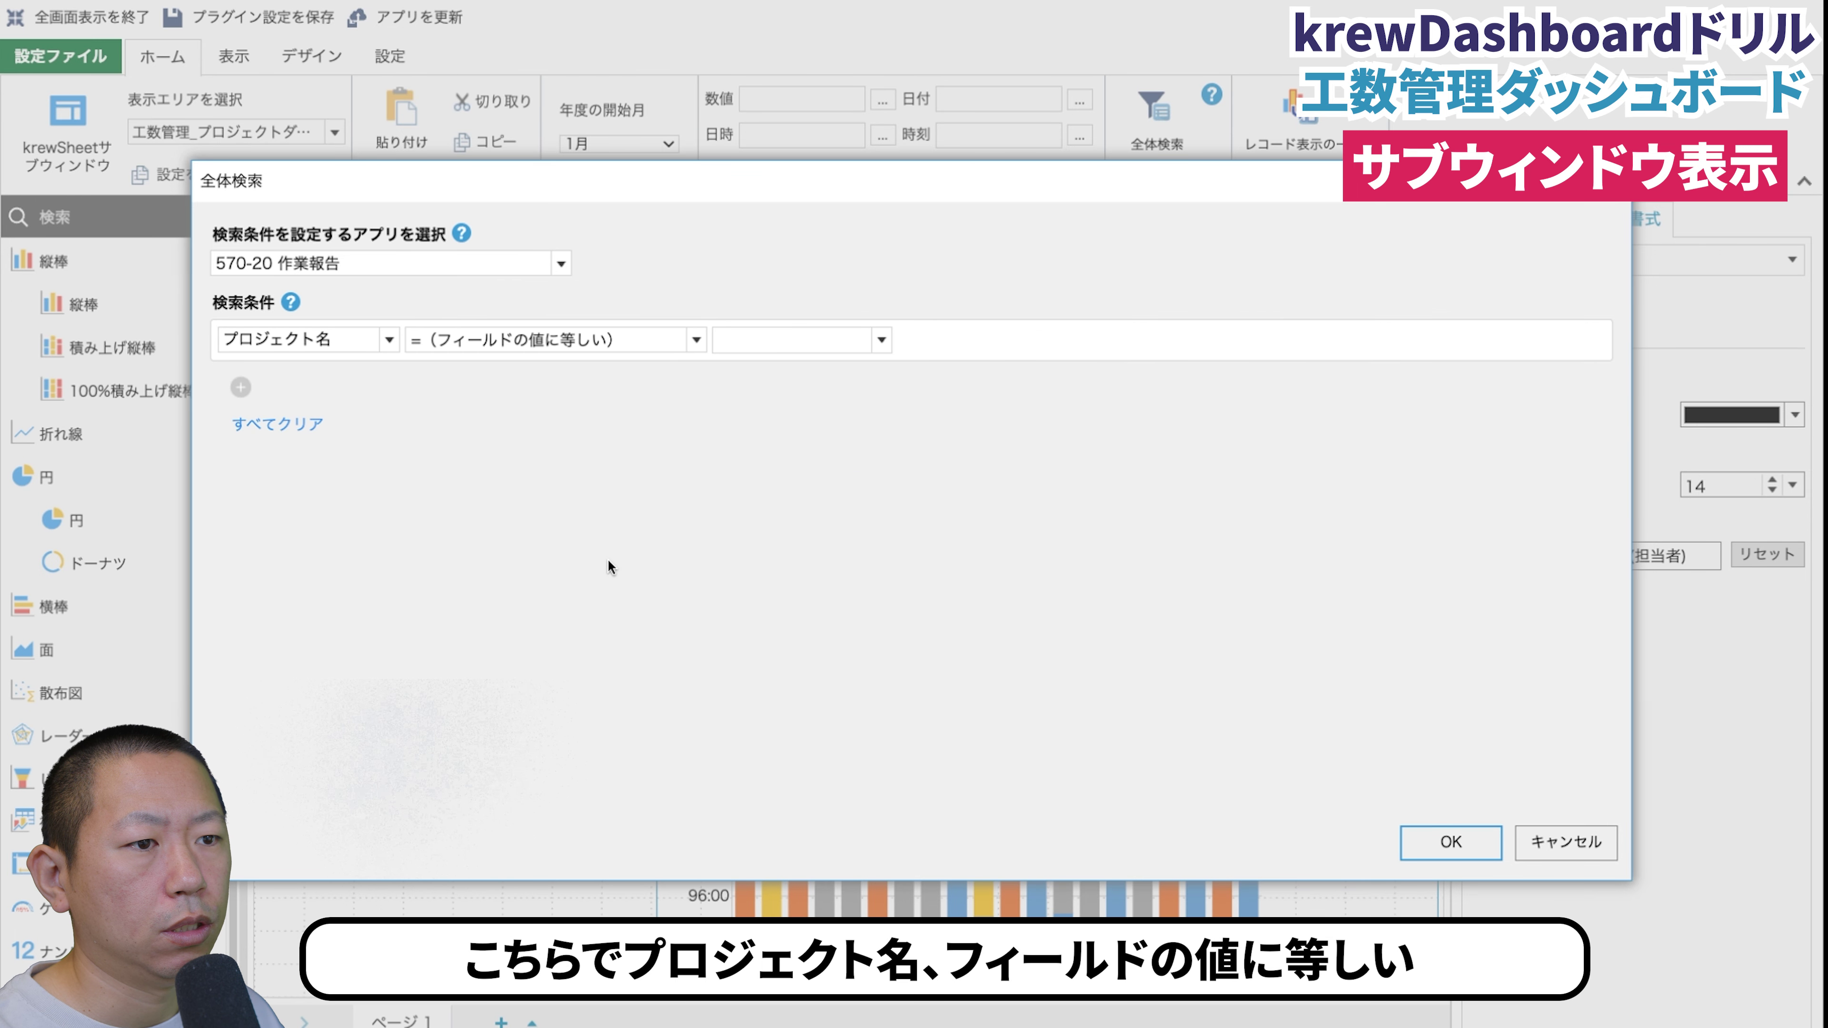
left_click(779, 341)
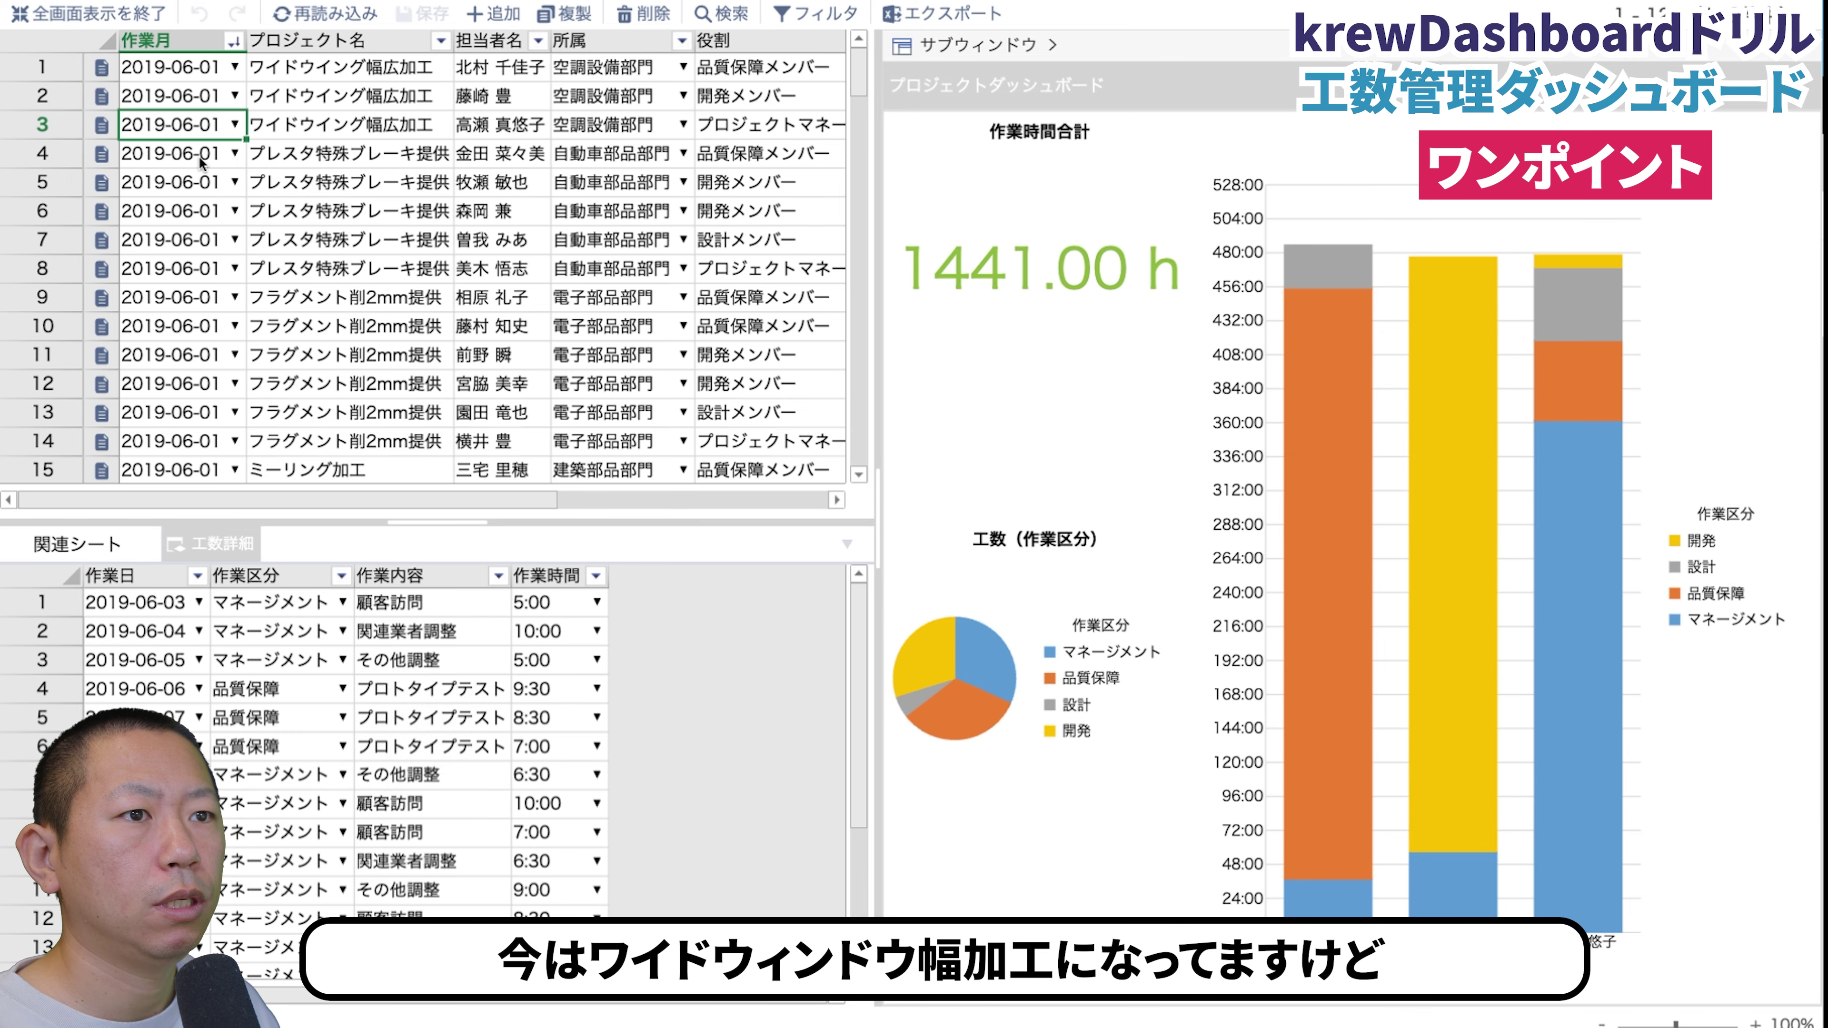
Select sheet records of different projects, including プレスタ特殊ブレーキ提供, フラグメント削2mm提供 and ミーリング加工, to check the subwindow dashboard for each.
left_click(199, 158)
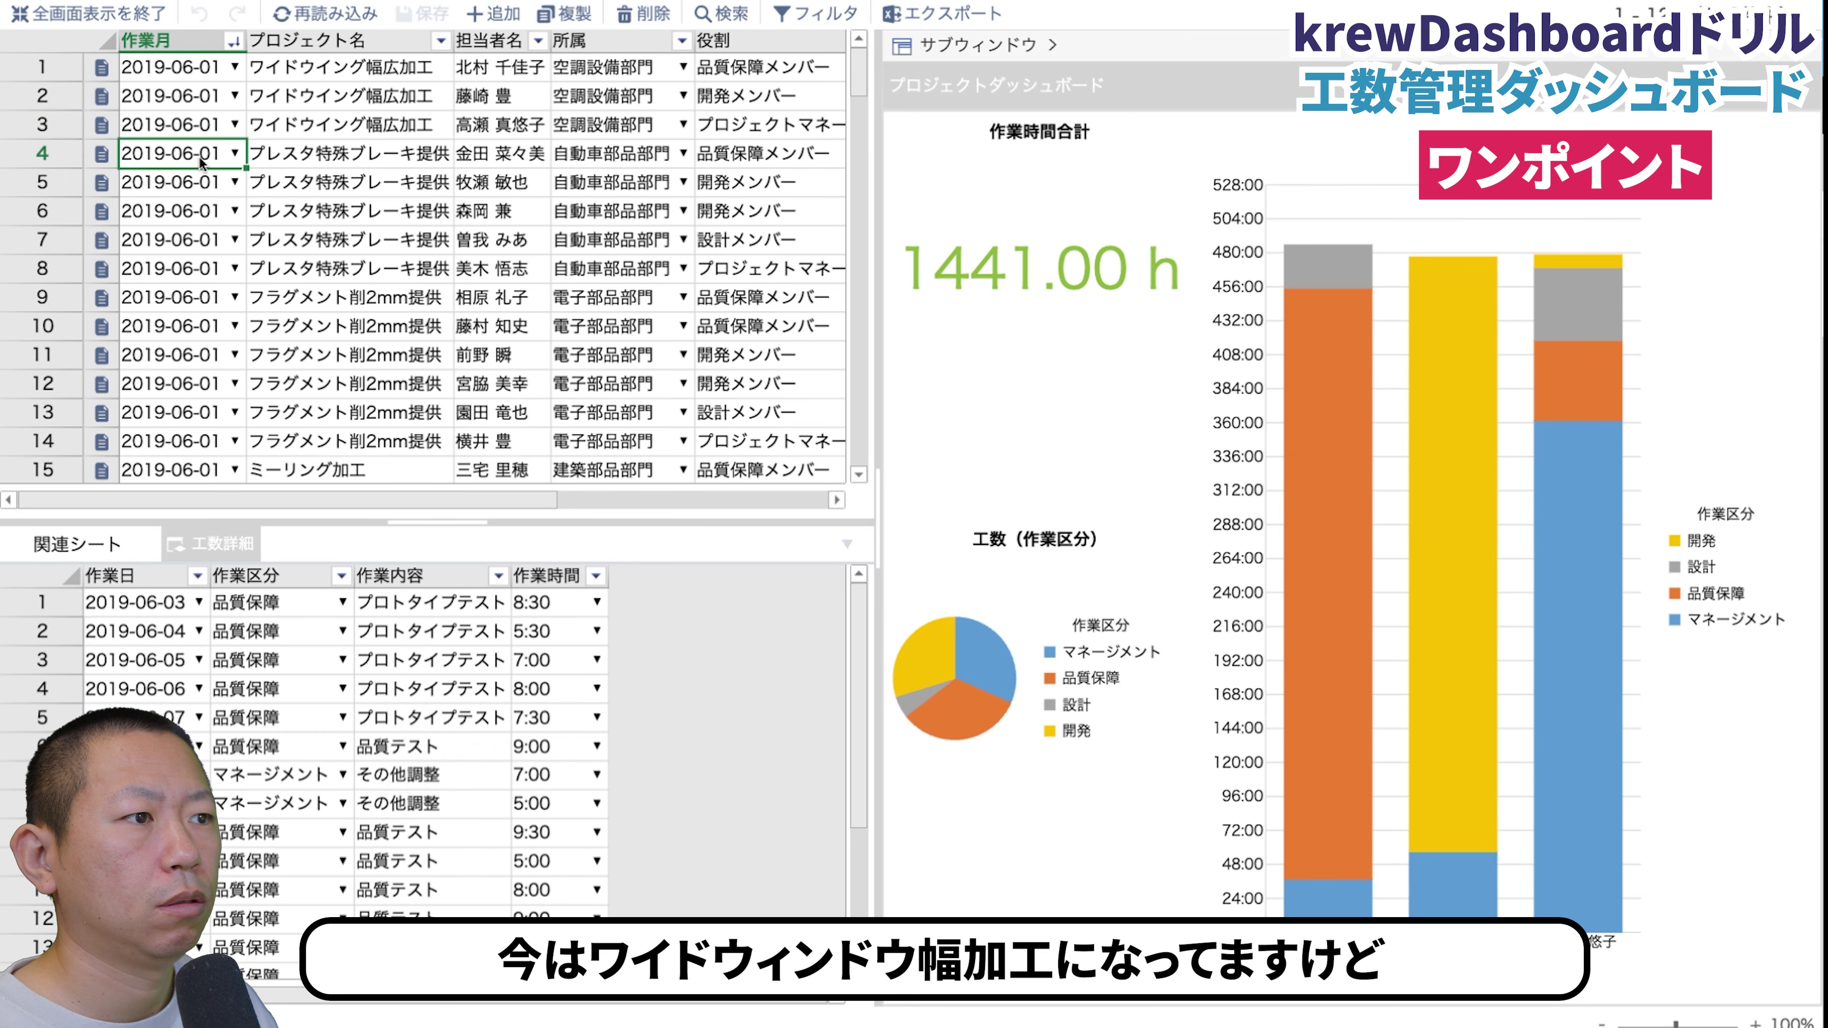
left_click(193, 328)
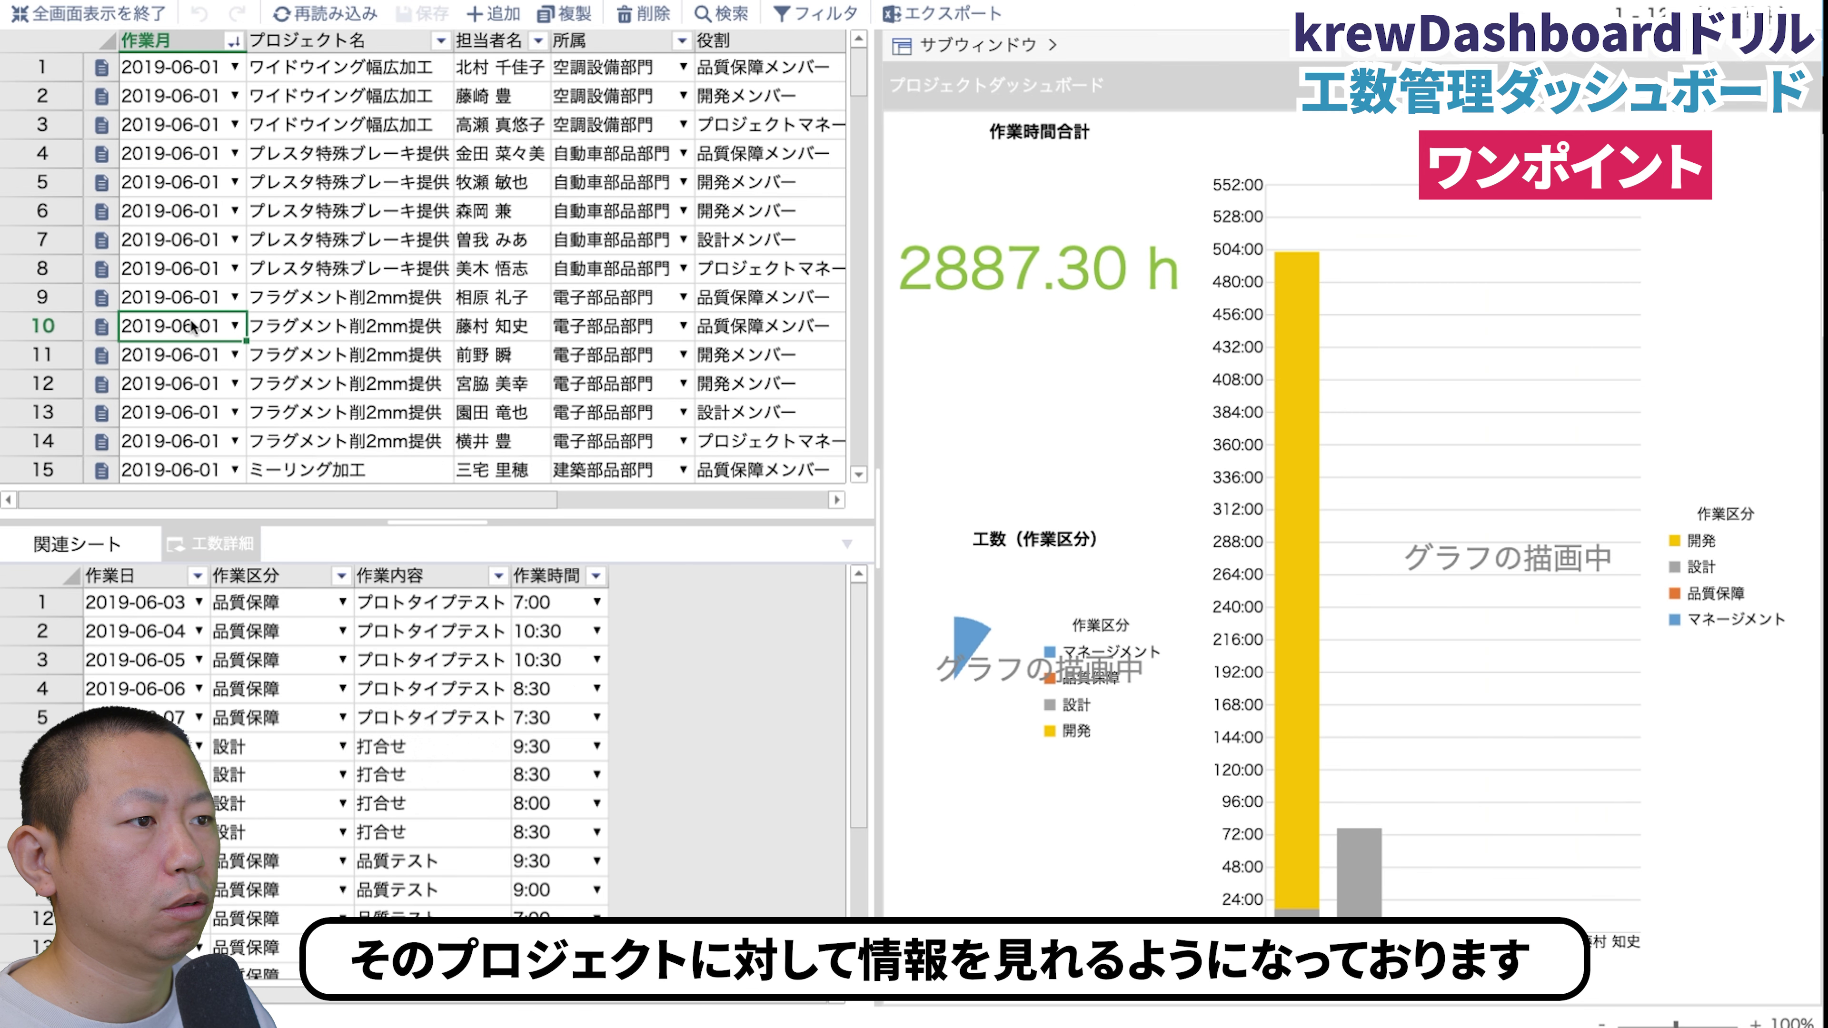
left_click(171, 472)
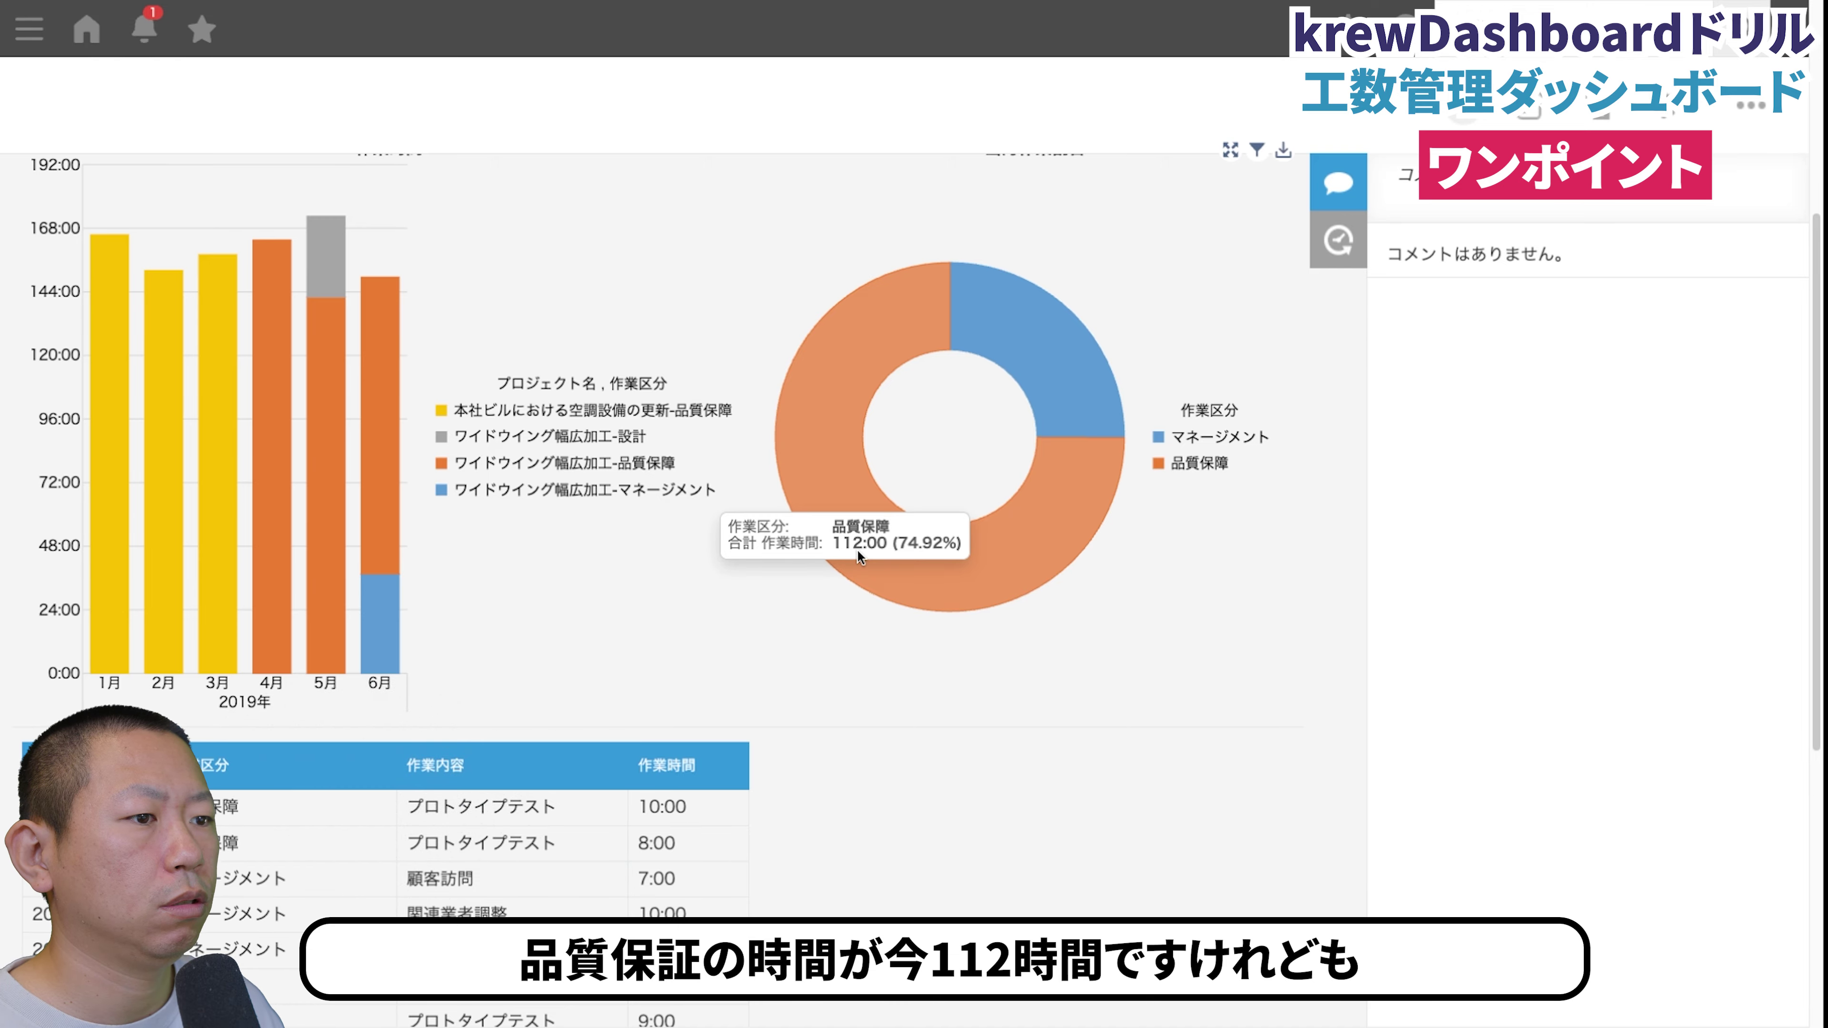
Set the 作業時間 of the record's 2019-06-03 row to 23:30, save it and reload the page to refresh the charts.
left_click(1530, 112)
scroll(602, 875, "down", 13)
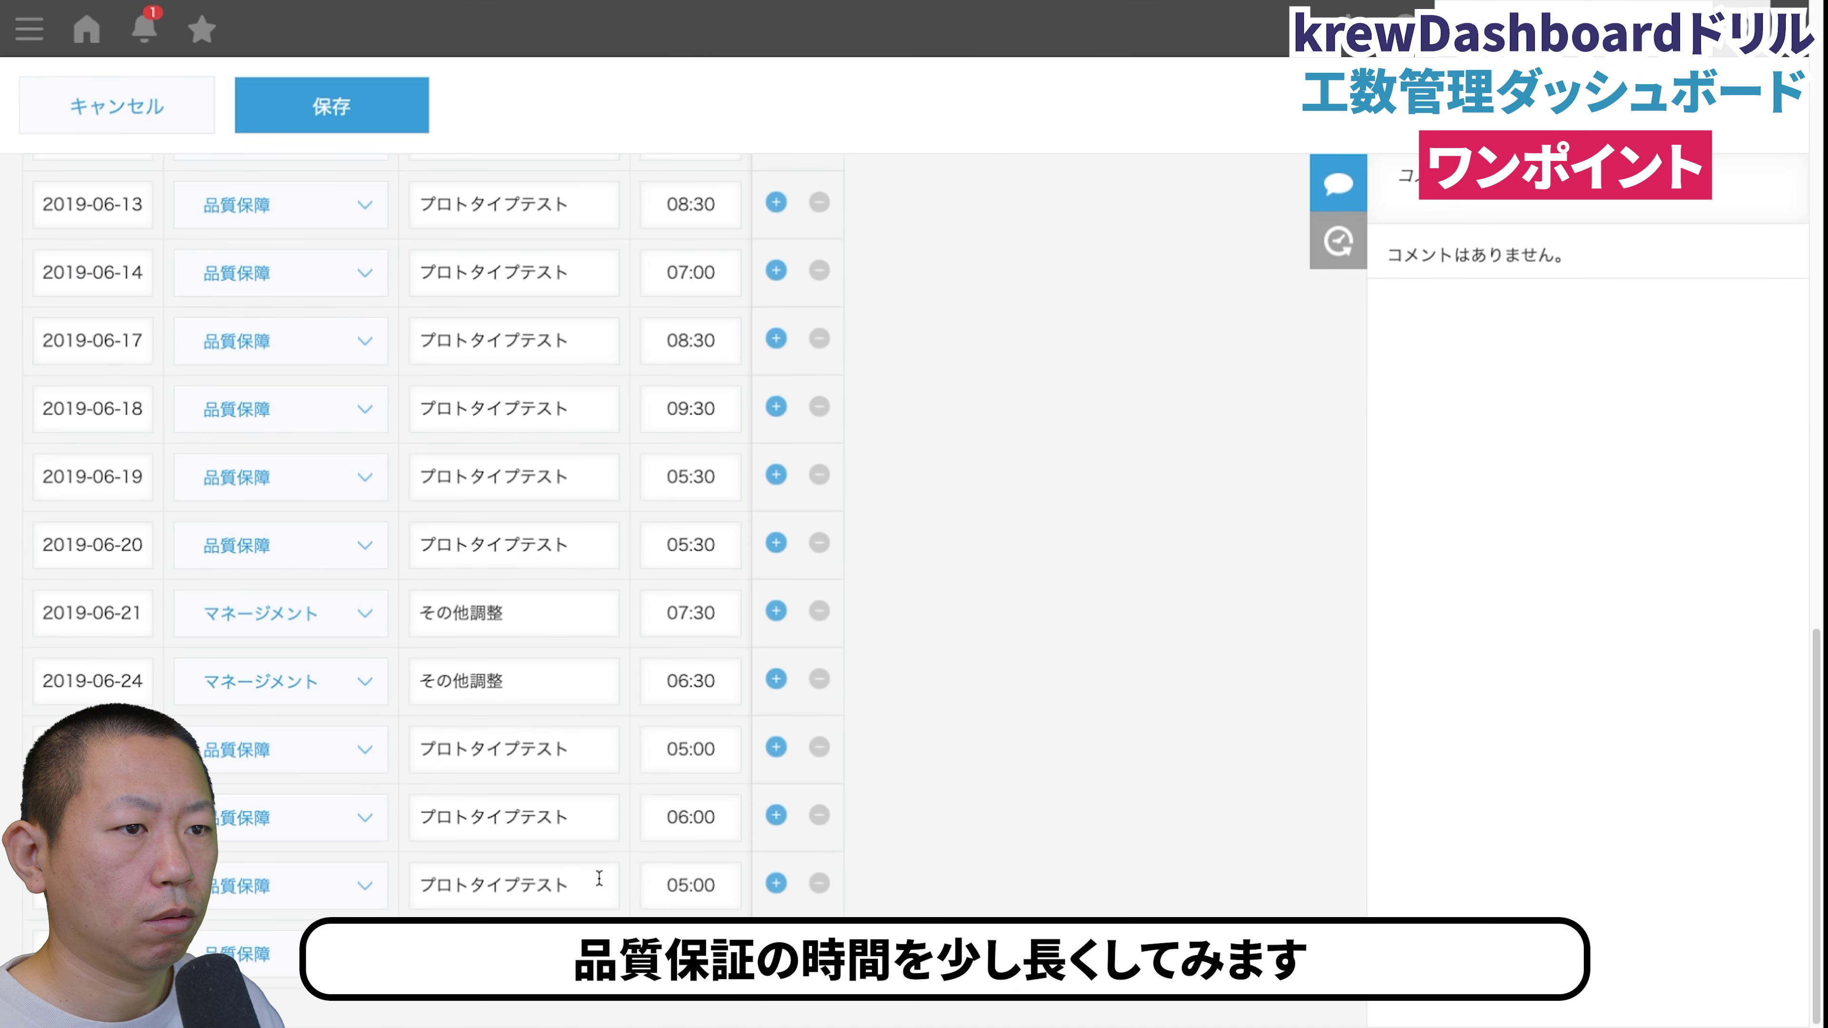
scroll(601, 877, "up", 10)
scroll(600, 875, "up", 2)
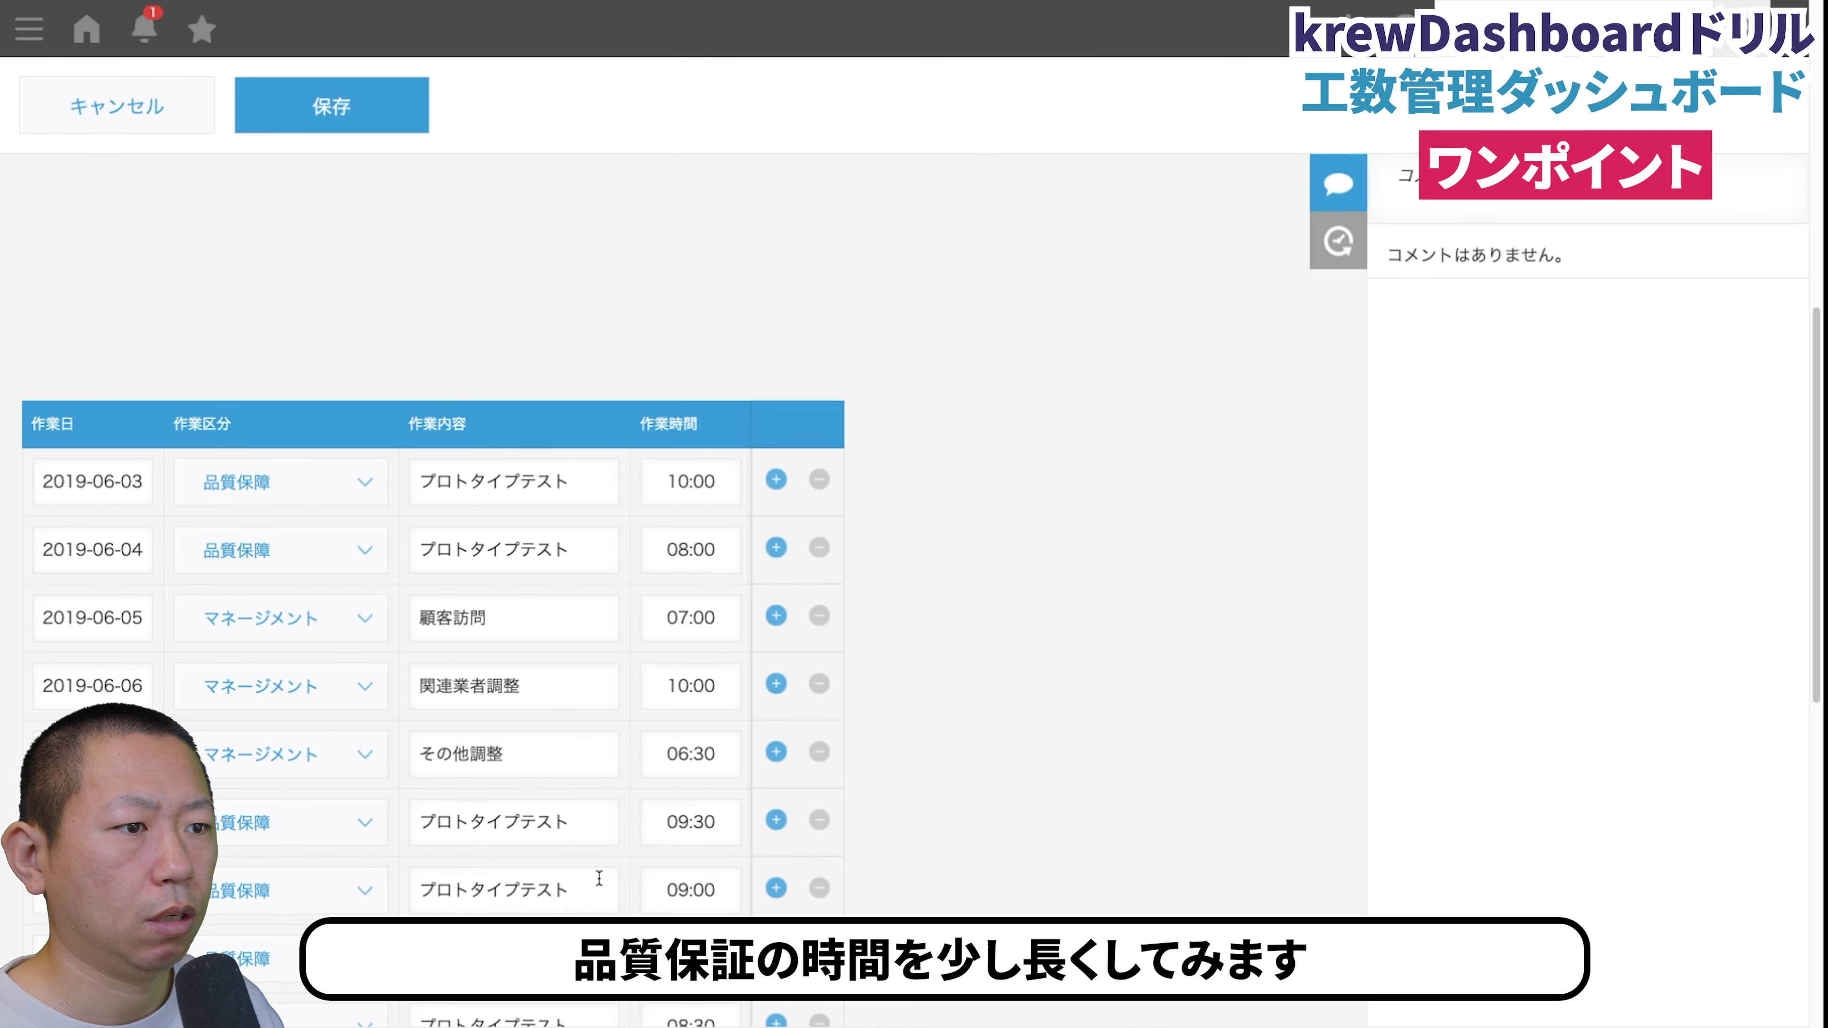
double_click(675, 478)
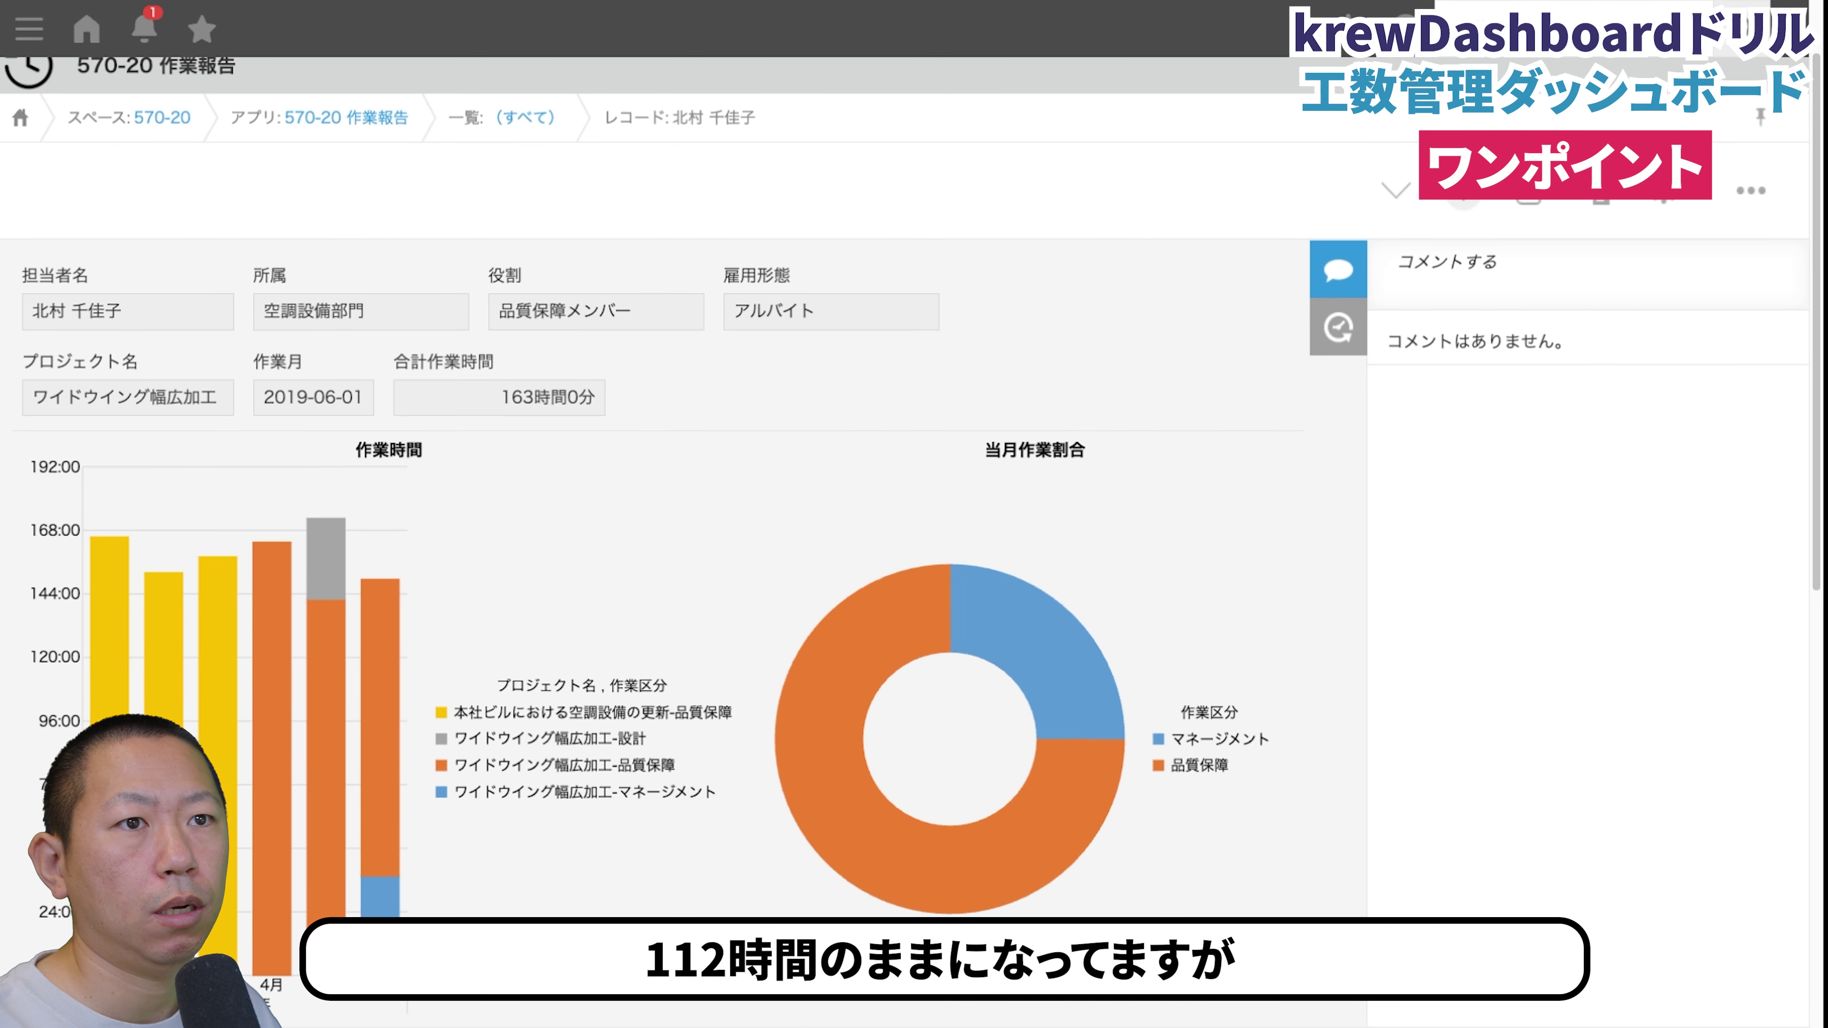
key("super+r")
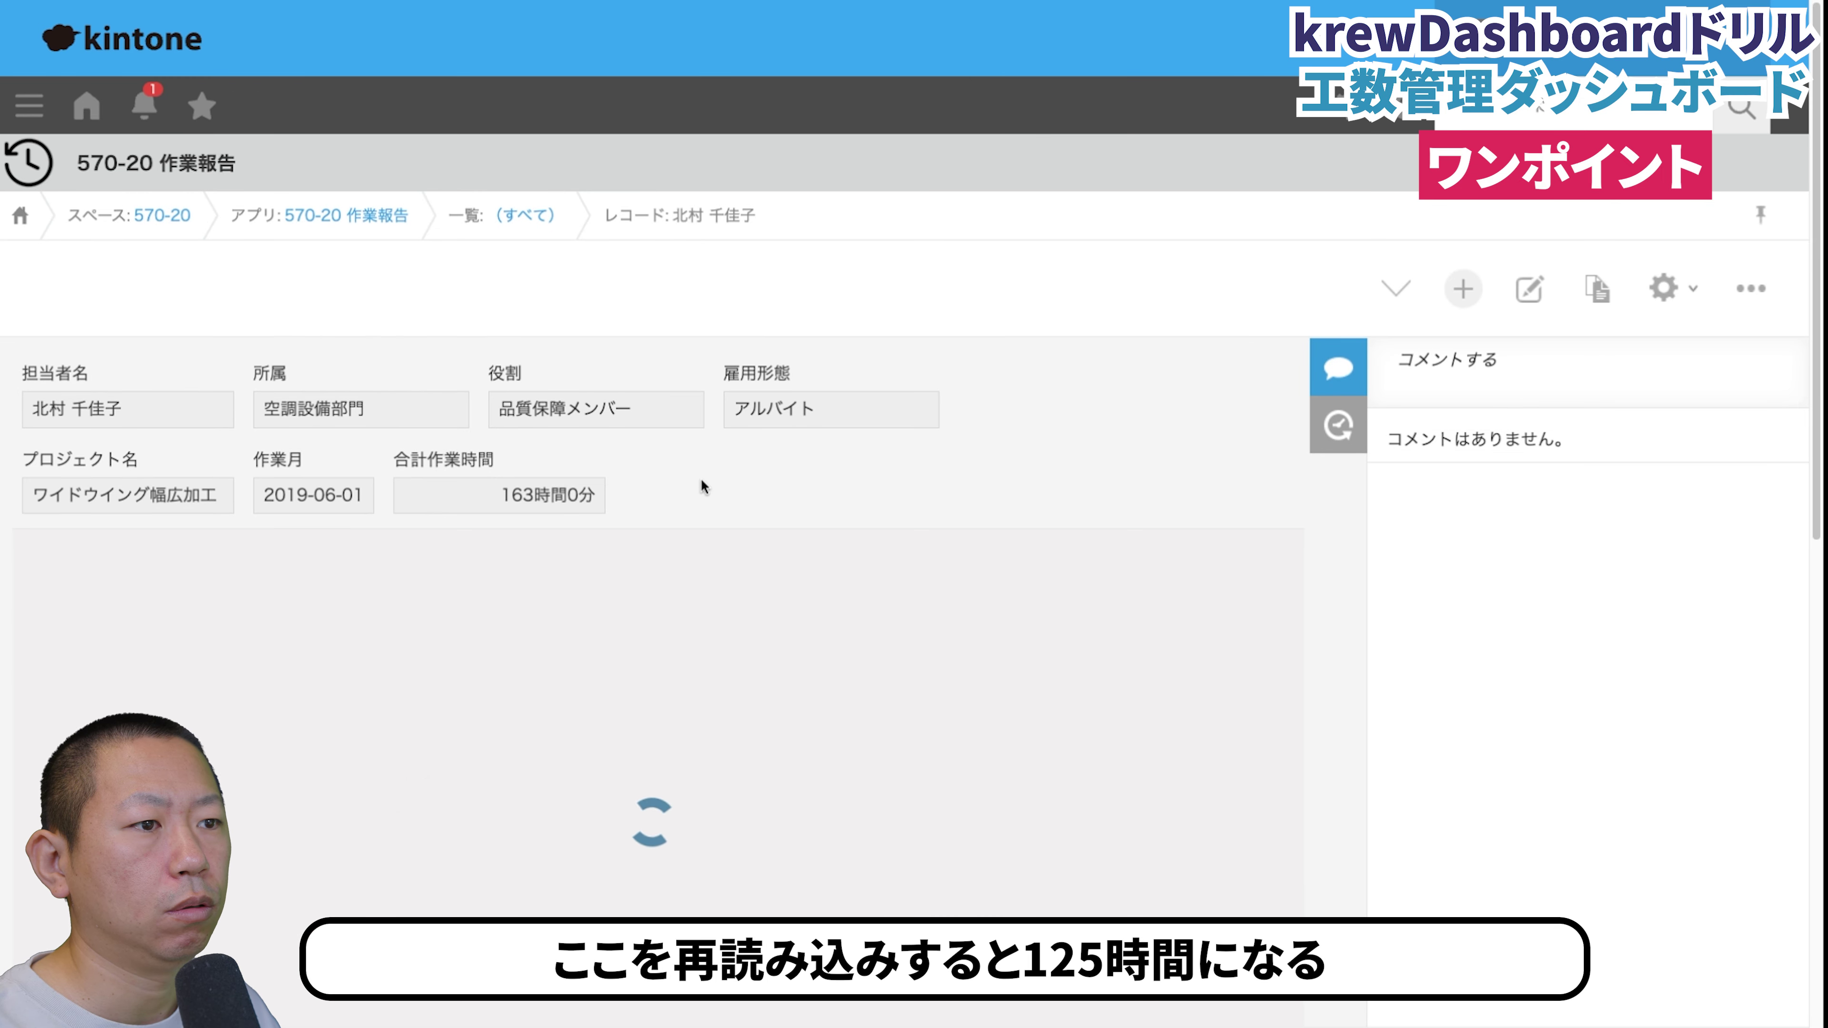
scroll(836, 552, "down", 3)
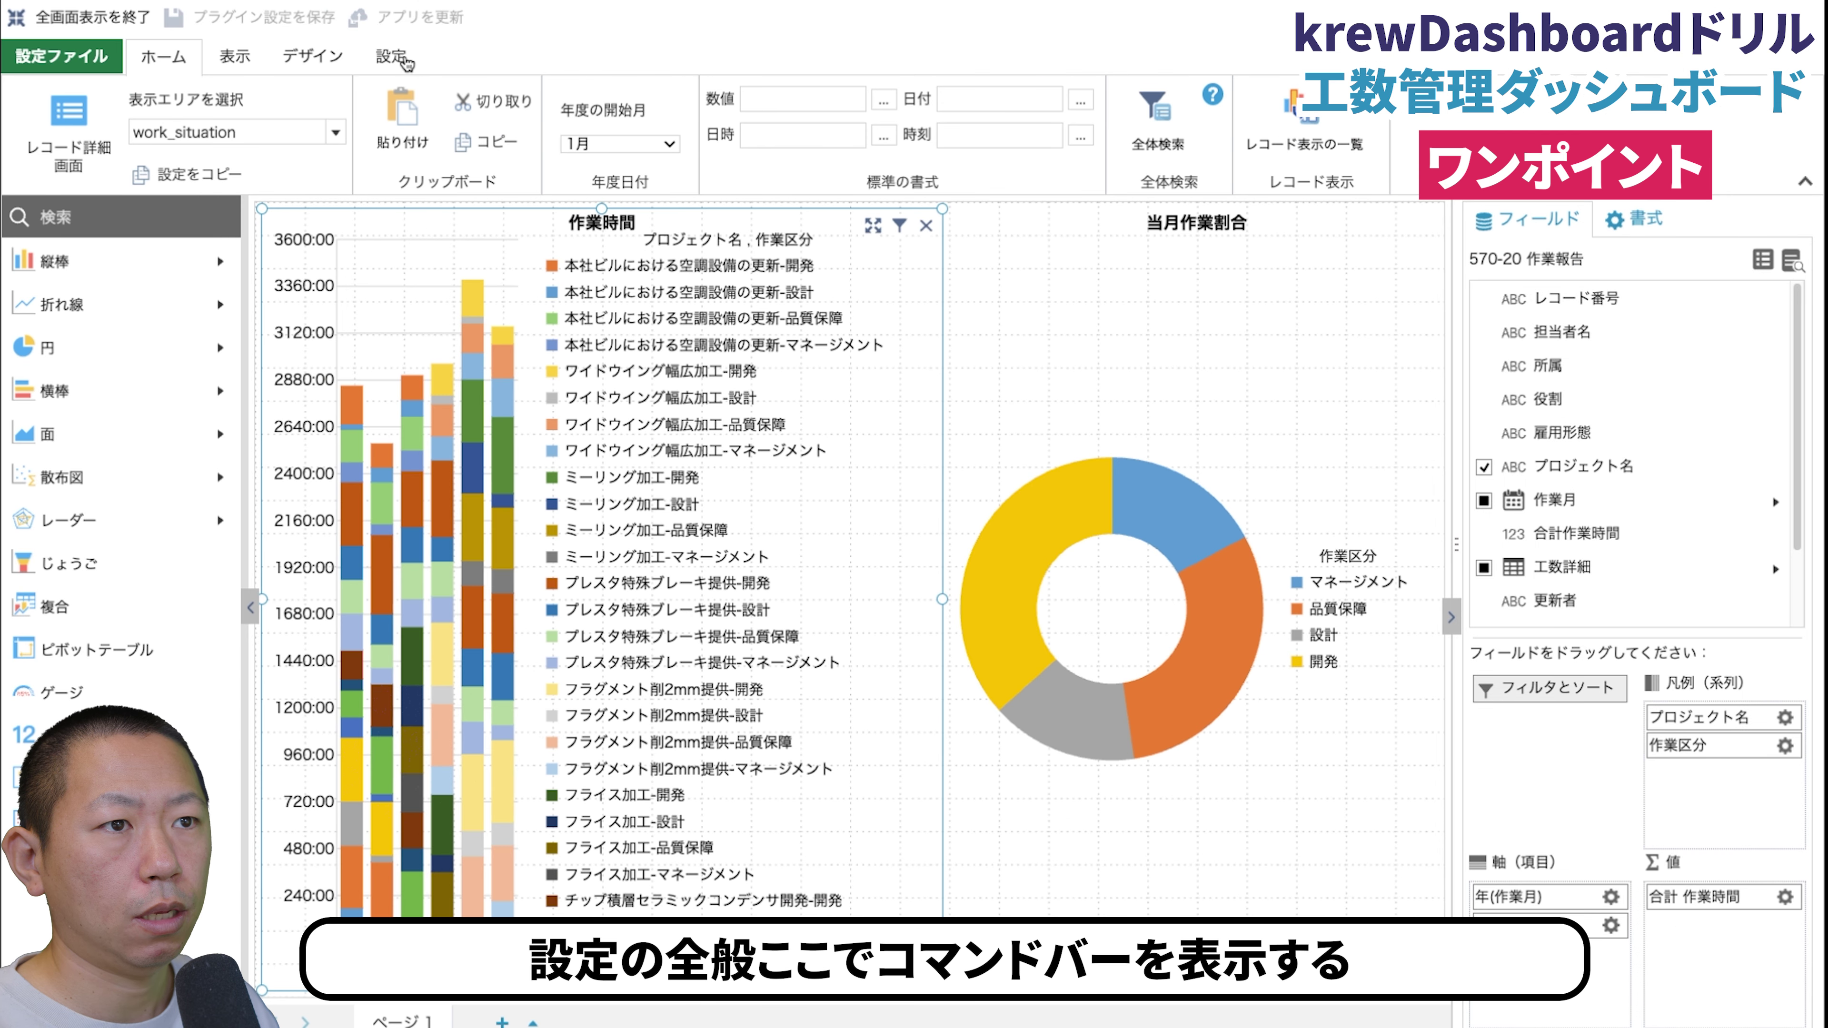
Enable コマンドバーを表示する in the work_situation dashboard's general settings and apply the app update to the production environment.
left_click(388, 56)
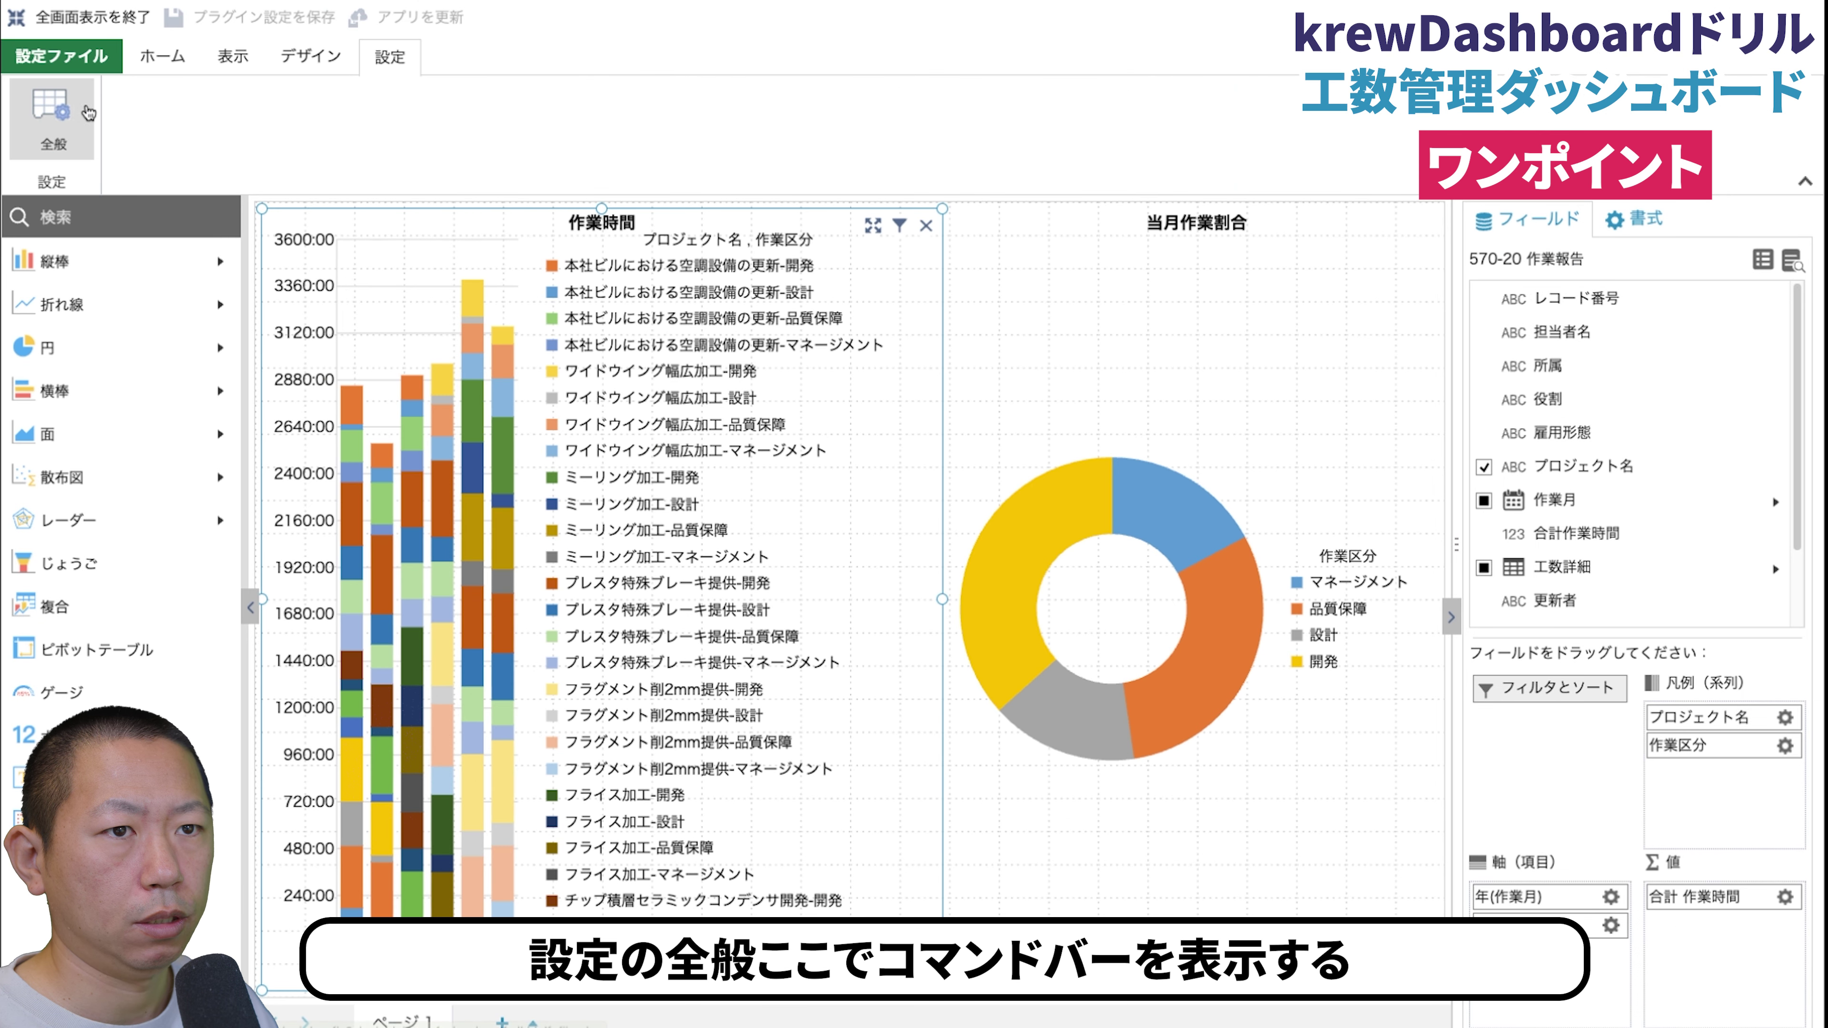
left_click(62, 108)
left_click(776, 461)
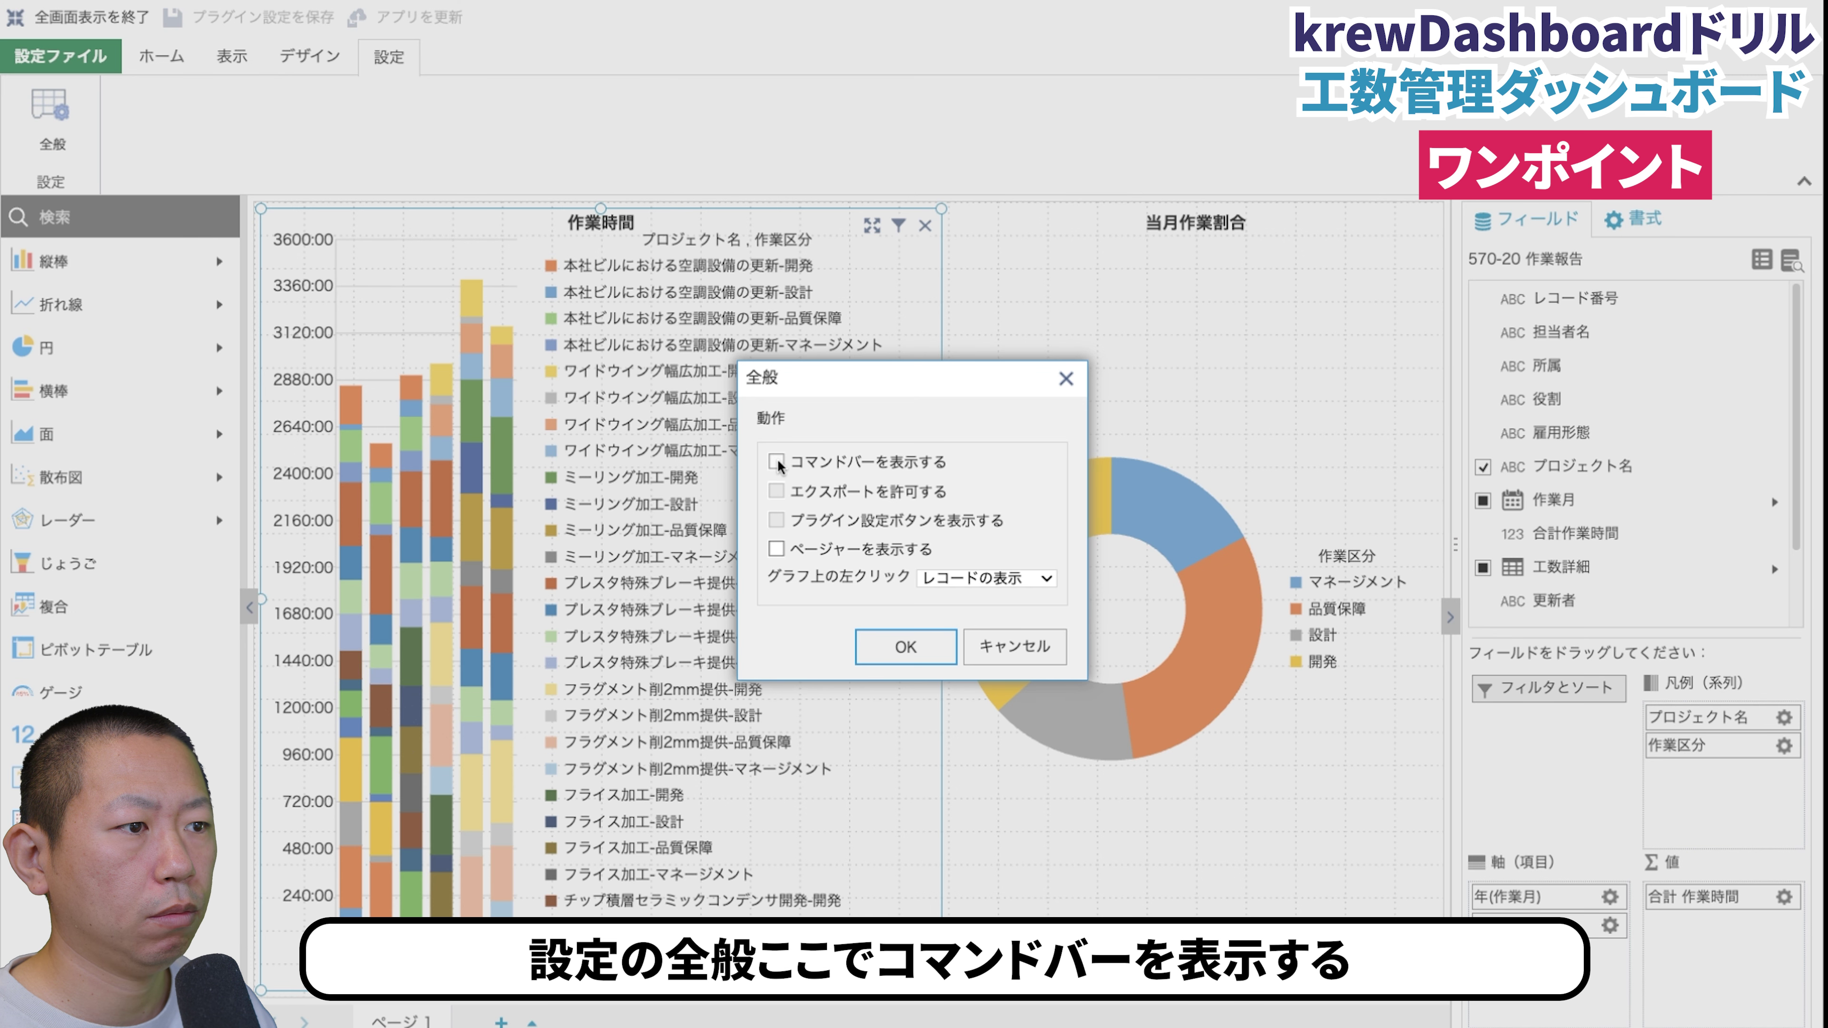
left_click(909, 646)
left_click(407, 16)
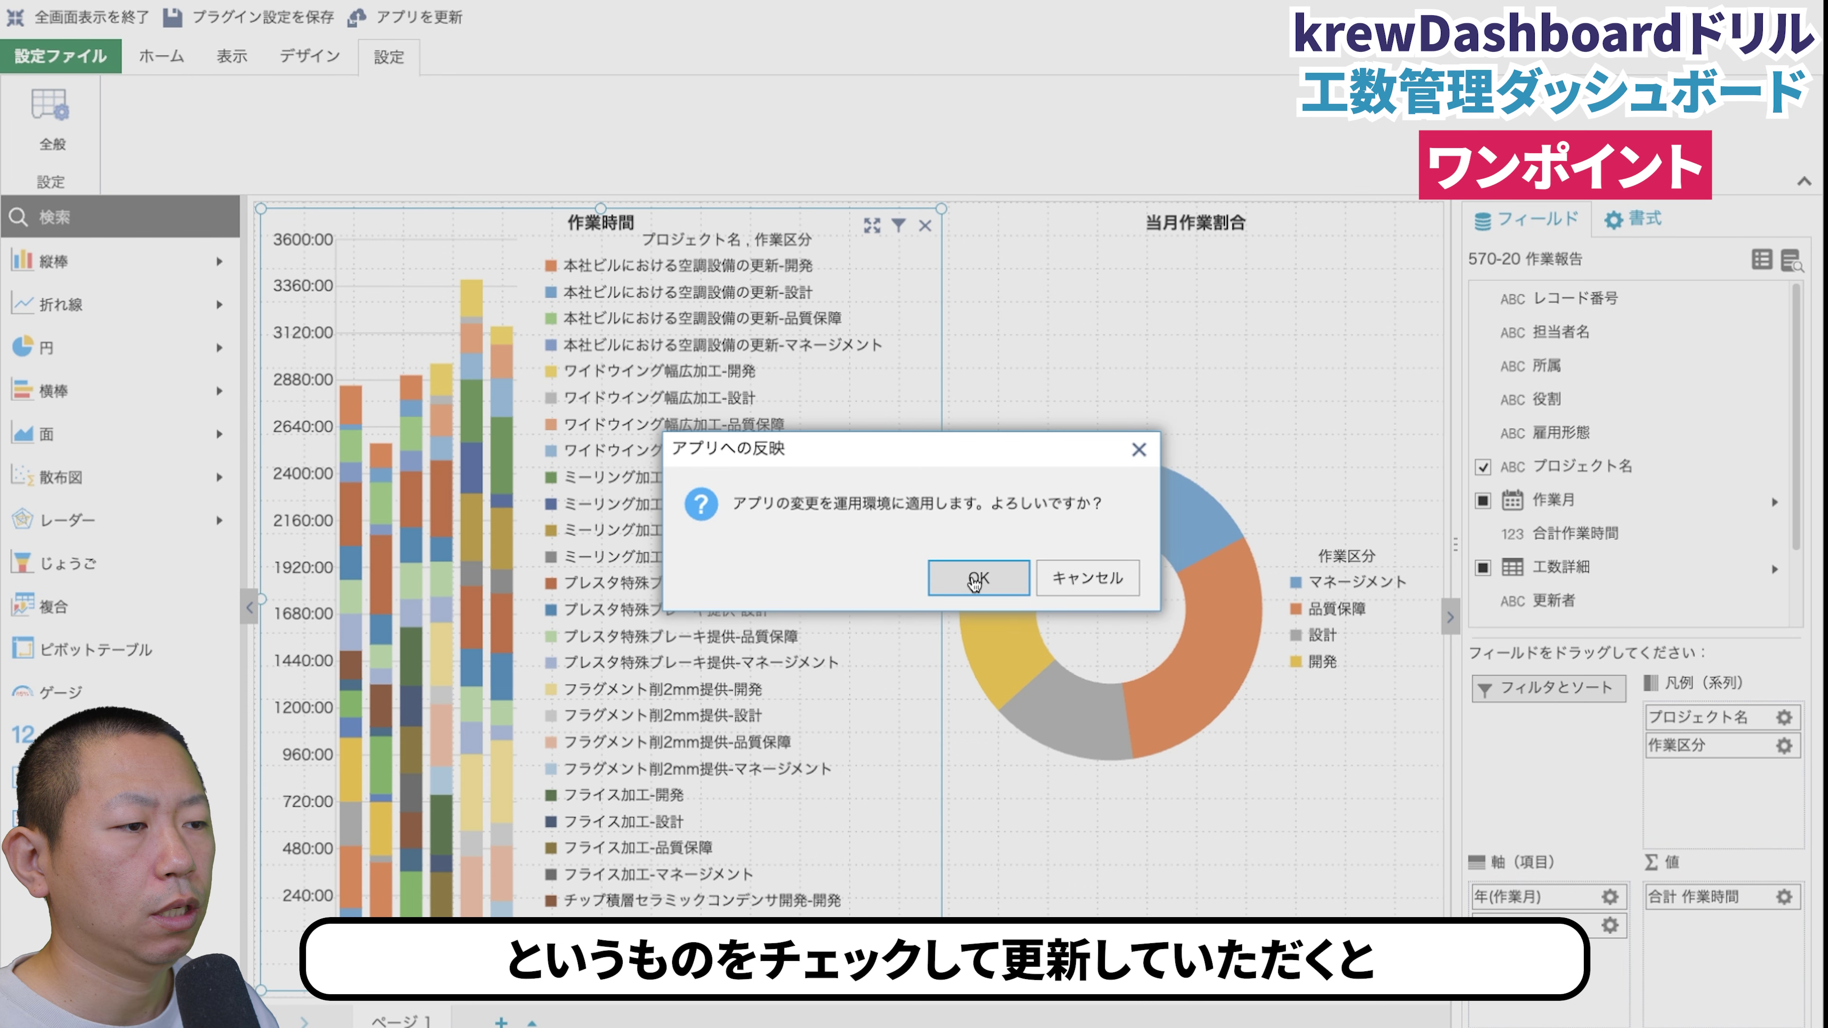
left_click(972, 582)
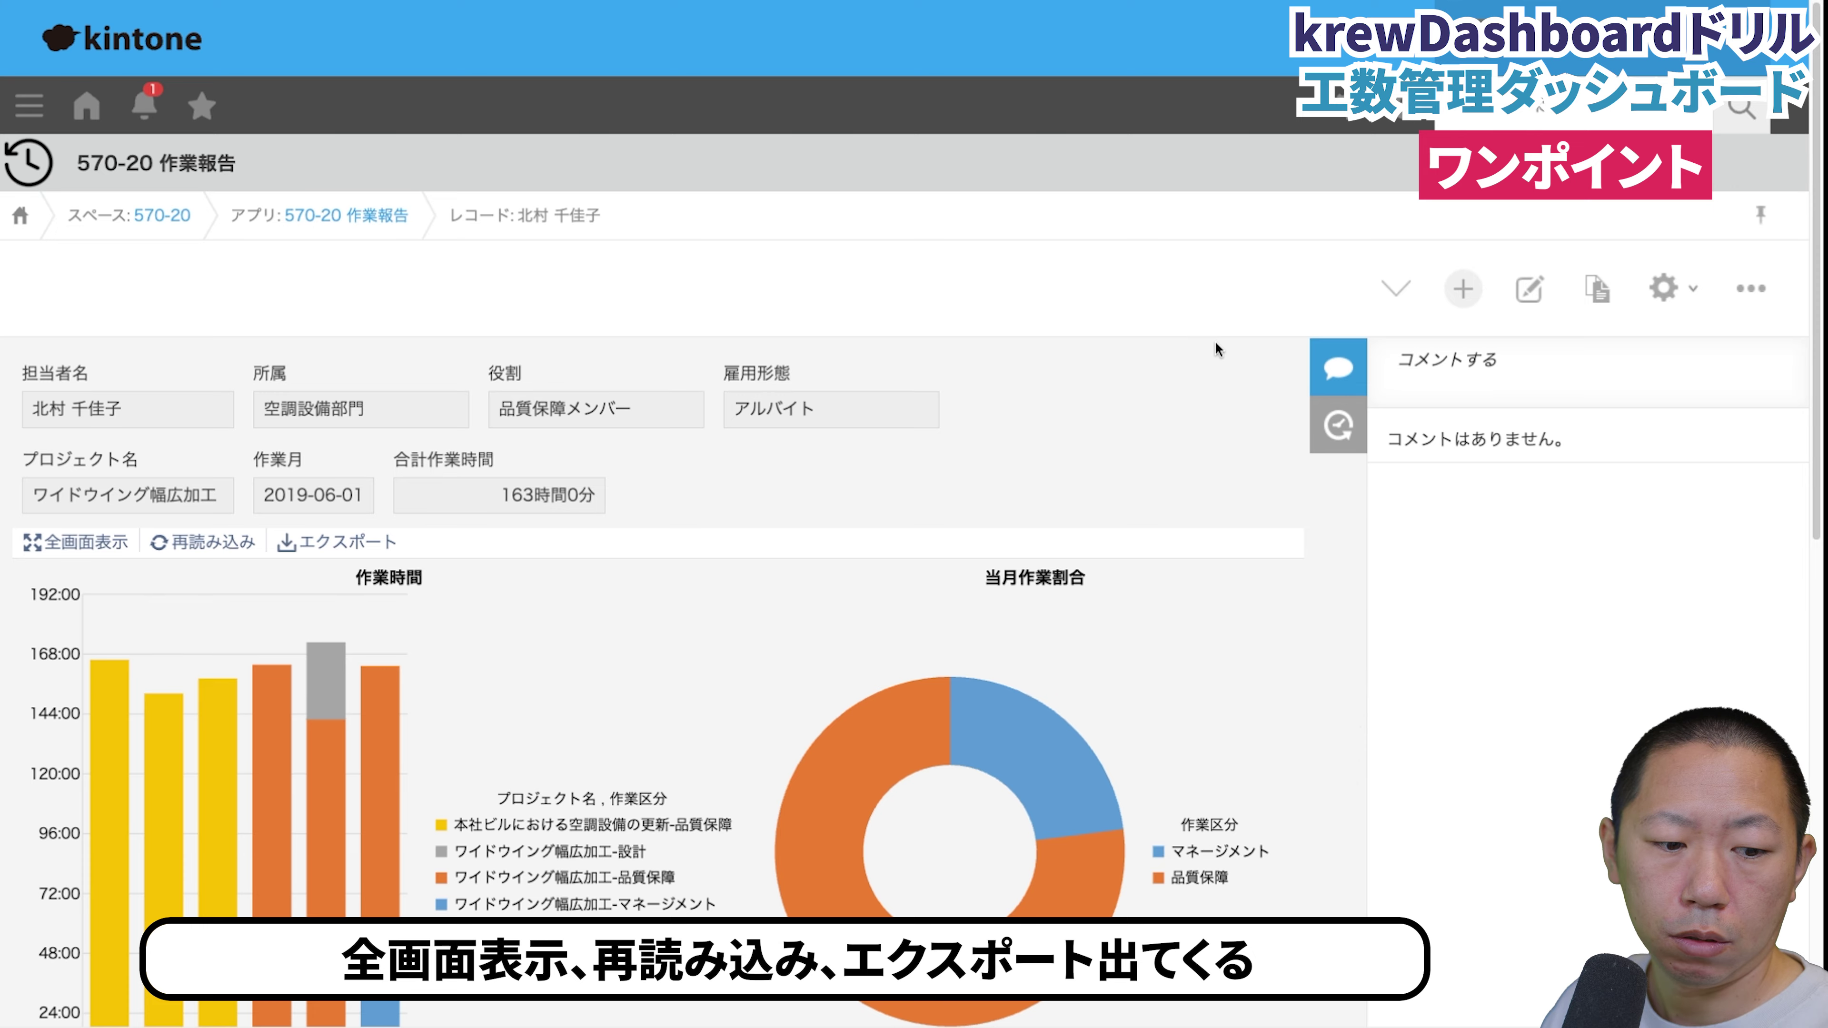
Set the 作業時間 of the record's 2019-06-04 row to 23:30, save the record and reload its dashboard.
left_click(1506, 282)
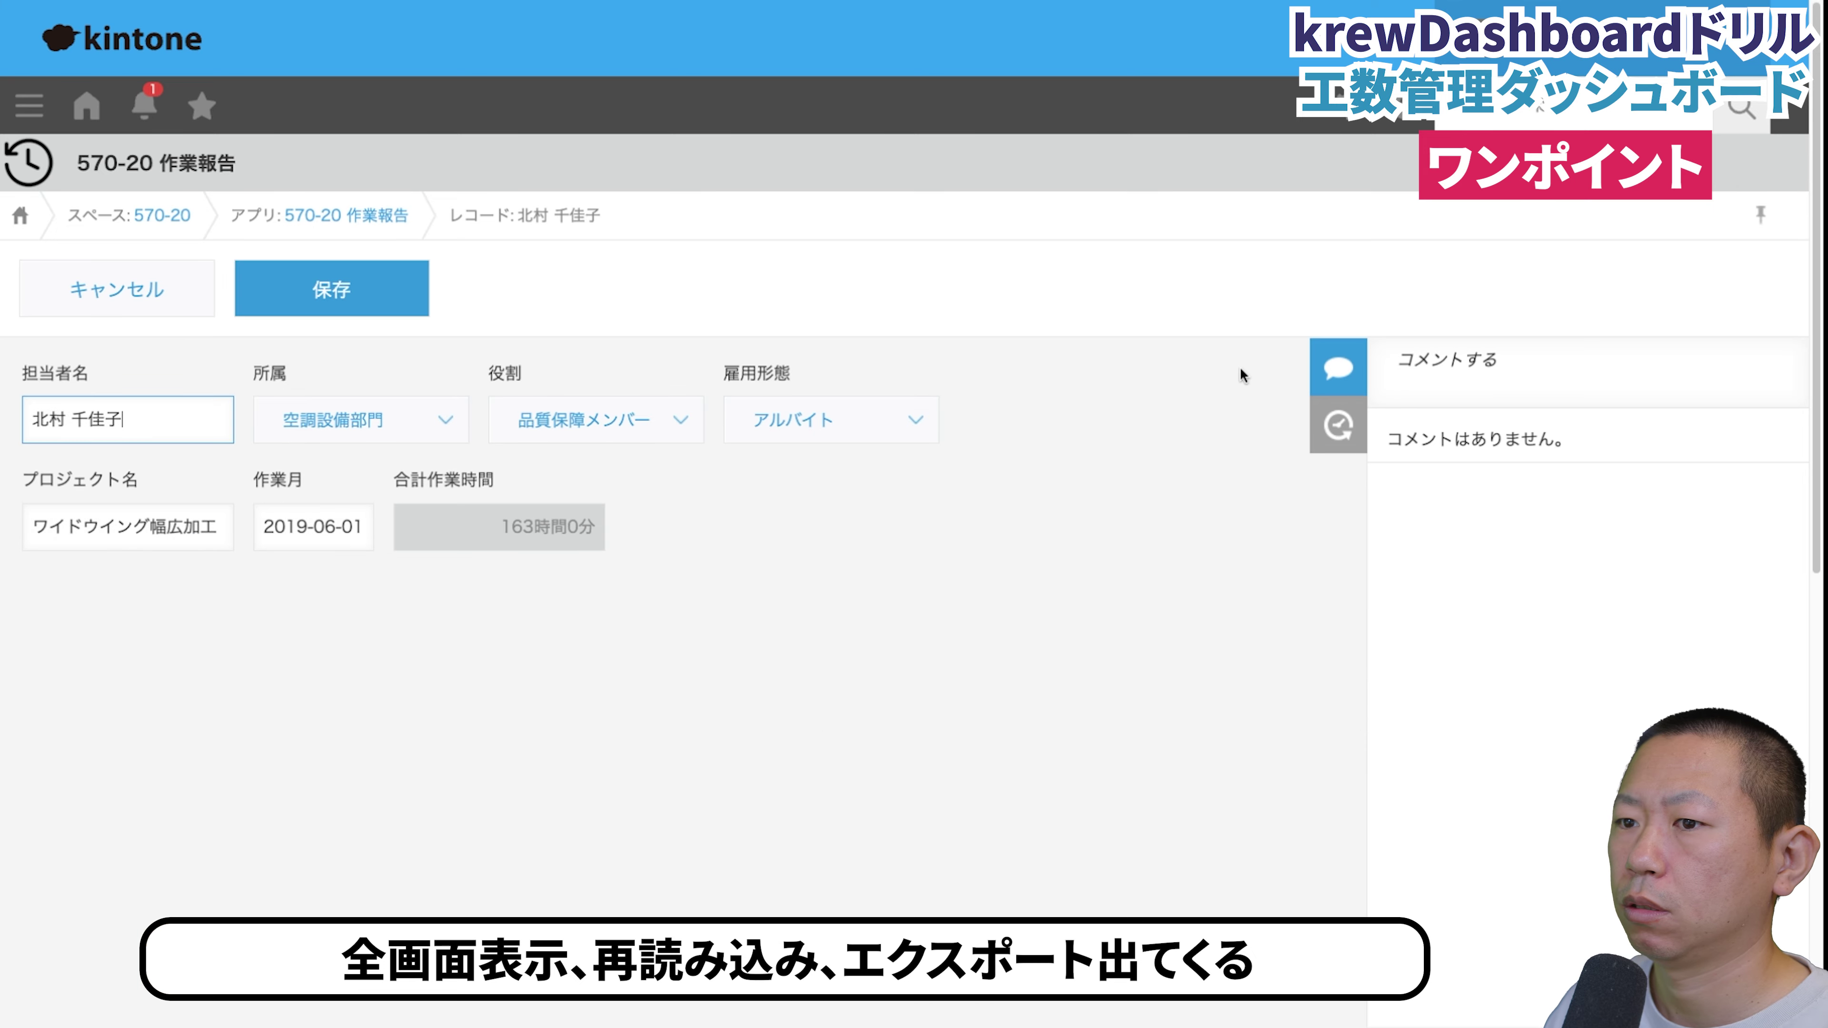
scroll(635, 548, "down", 10)
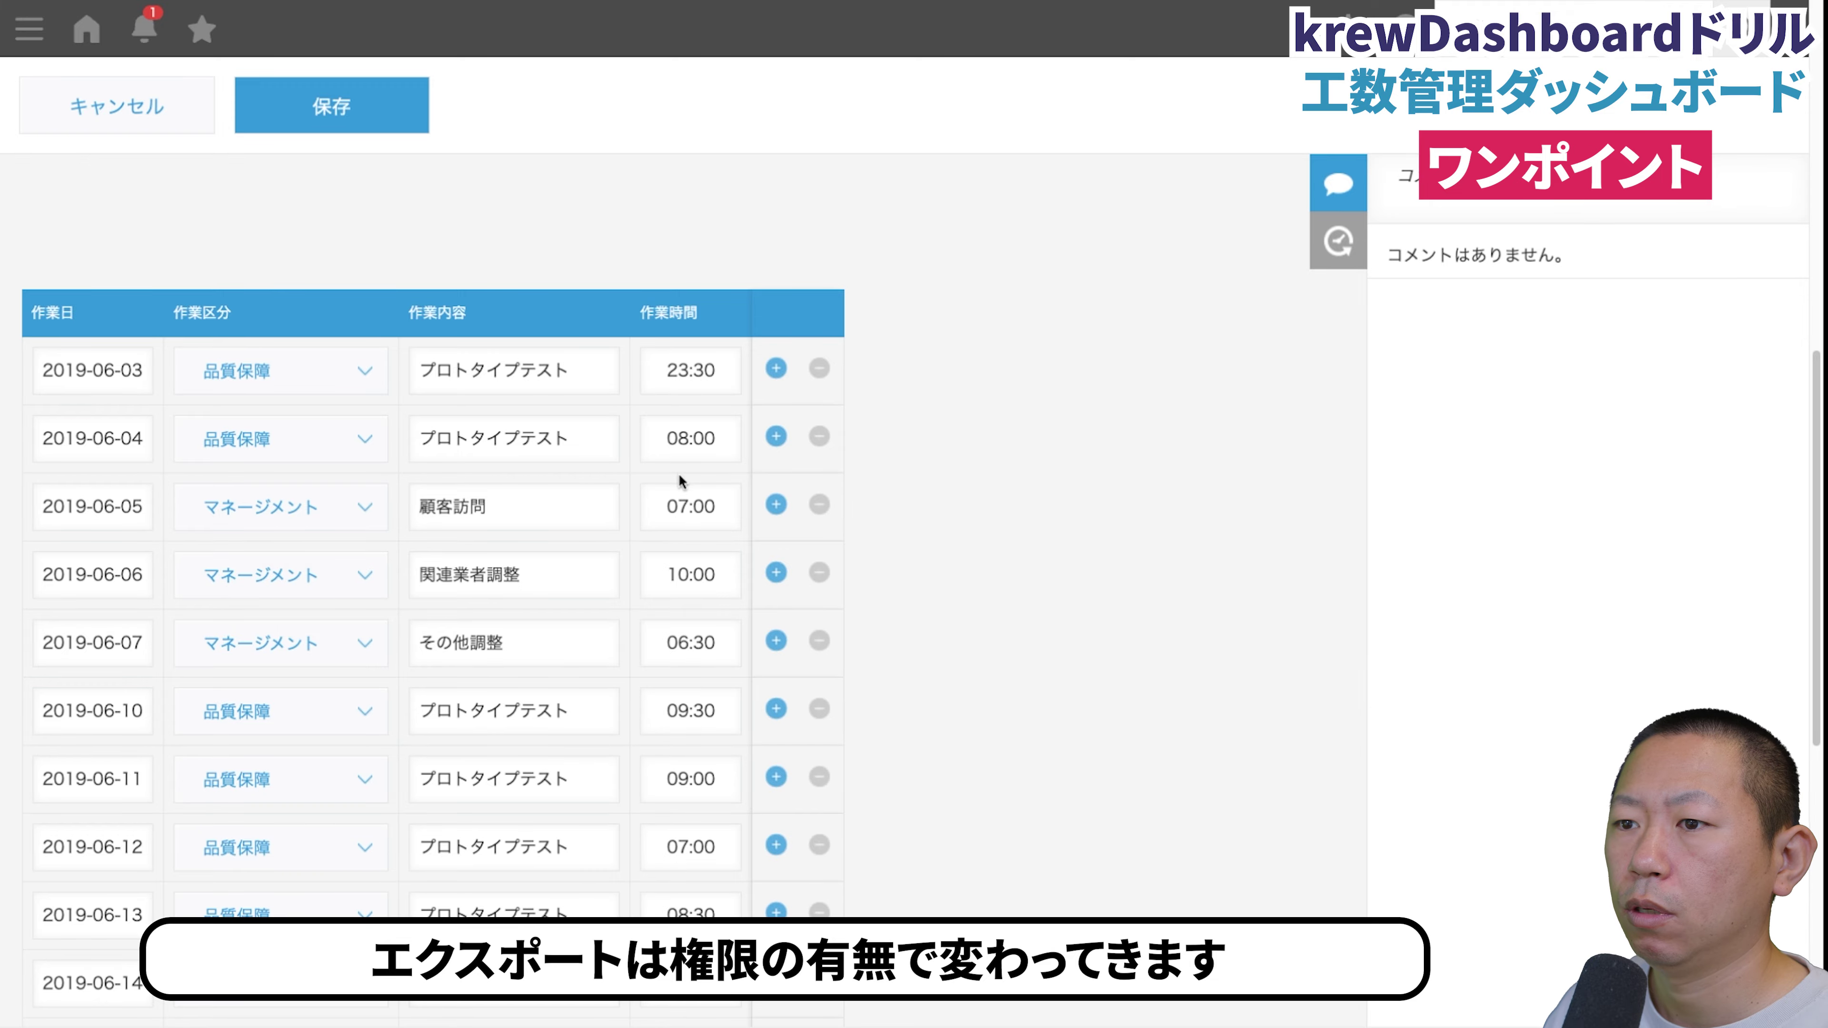
left_click(706, 437)
scroll(695, 637, "down", 15)
left_click(695, 637)
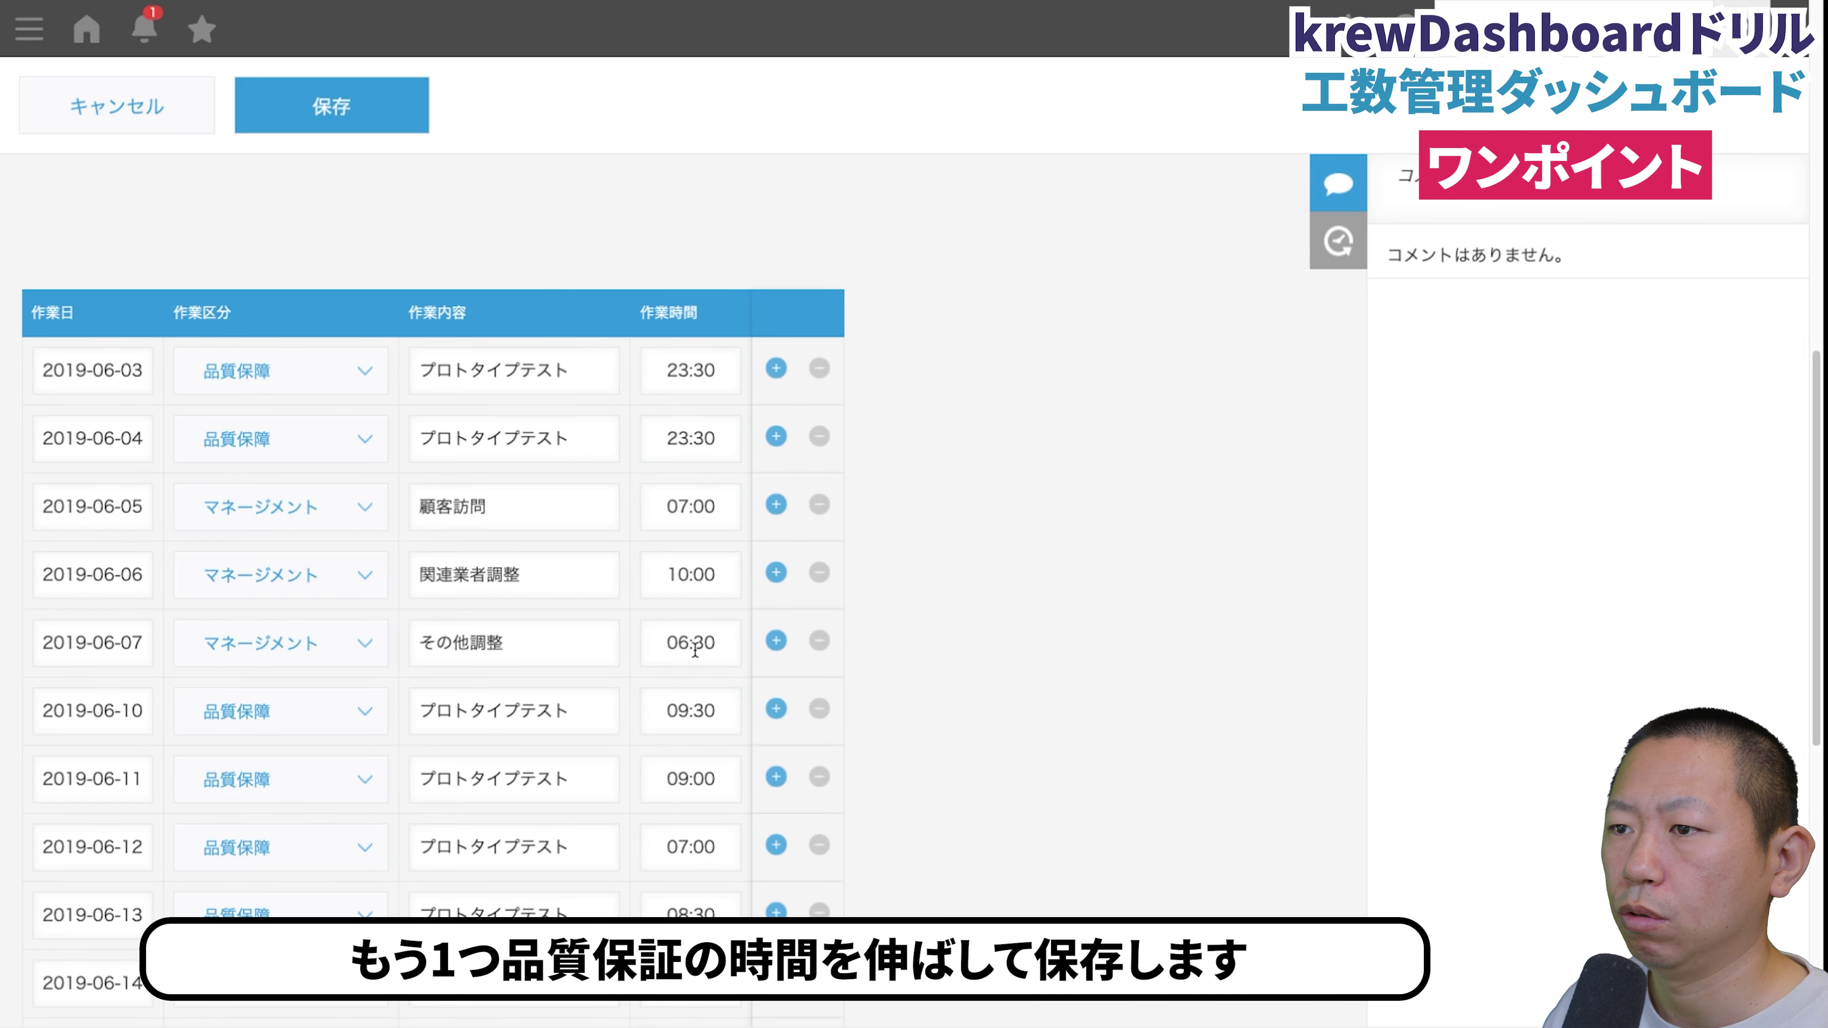
left_click(406, 126)
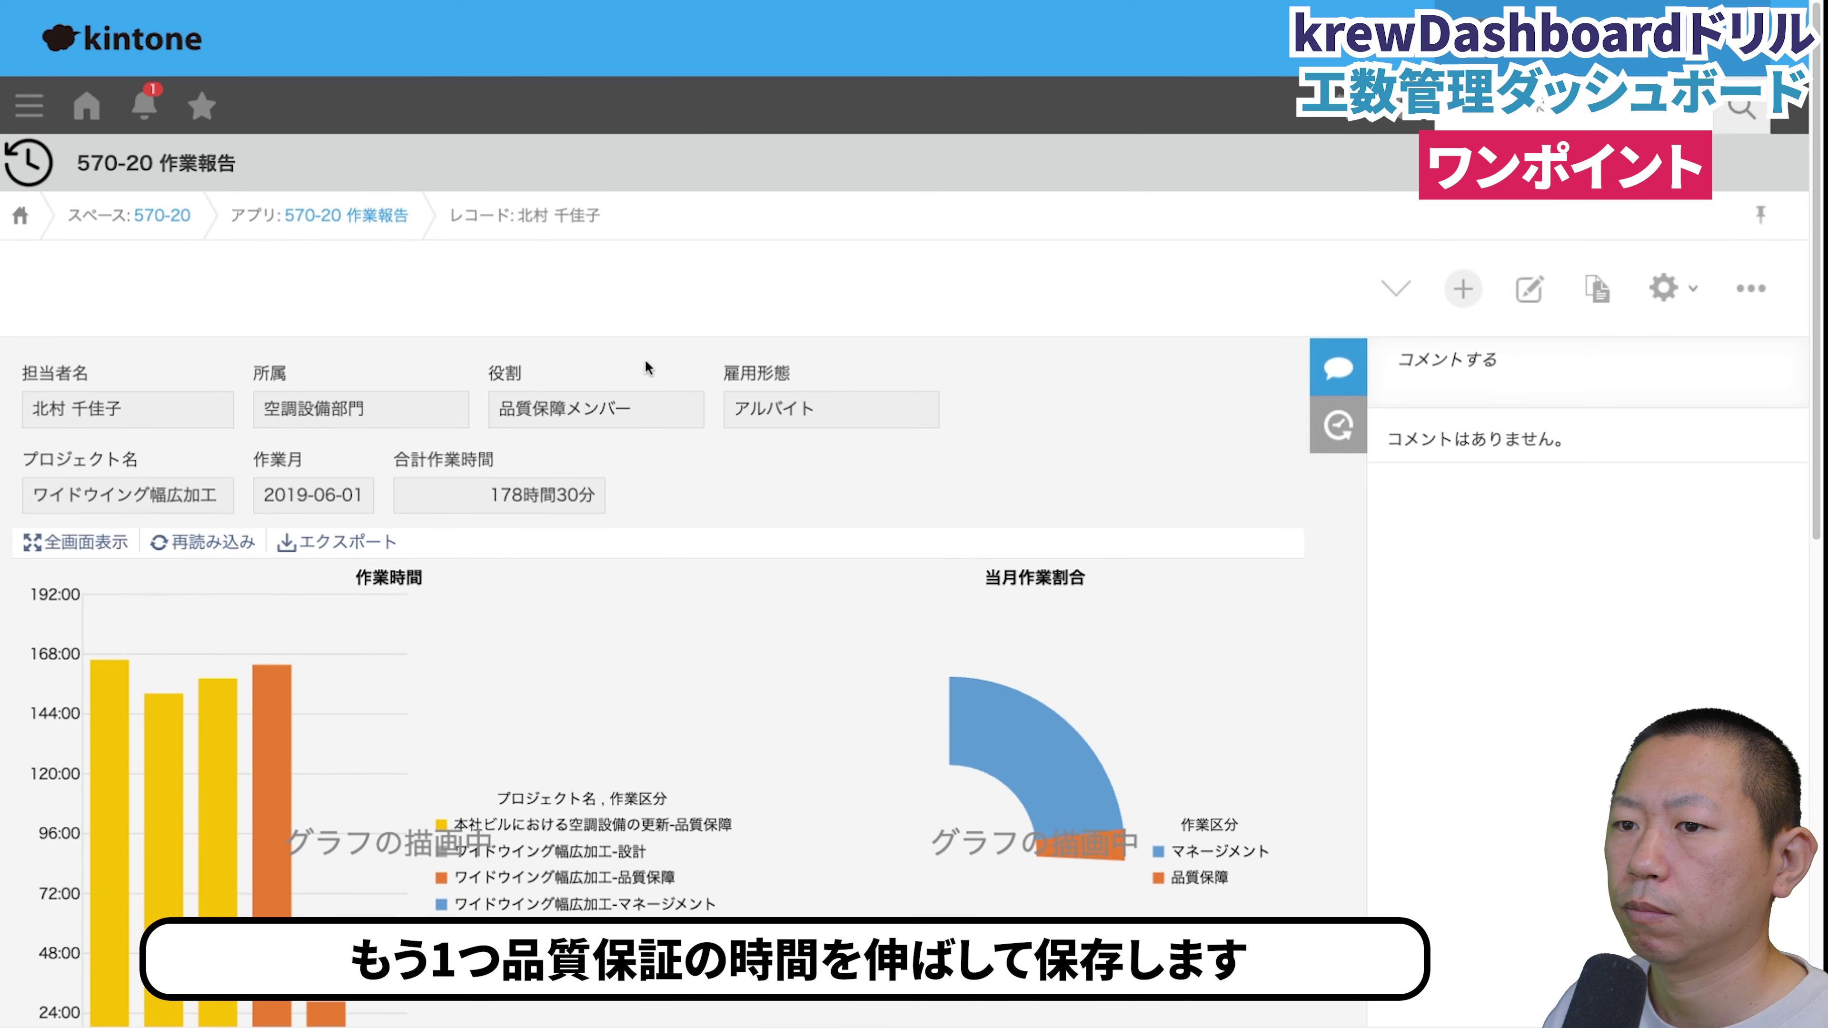
left_click(184, 546)
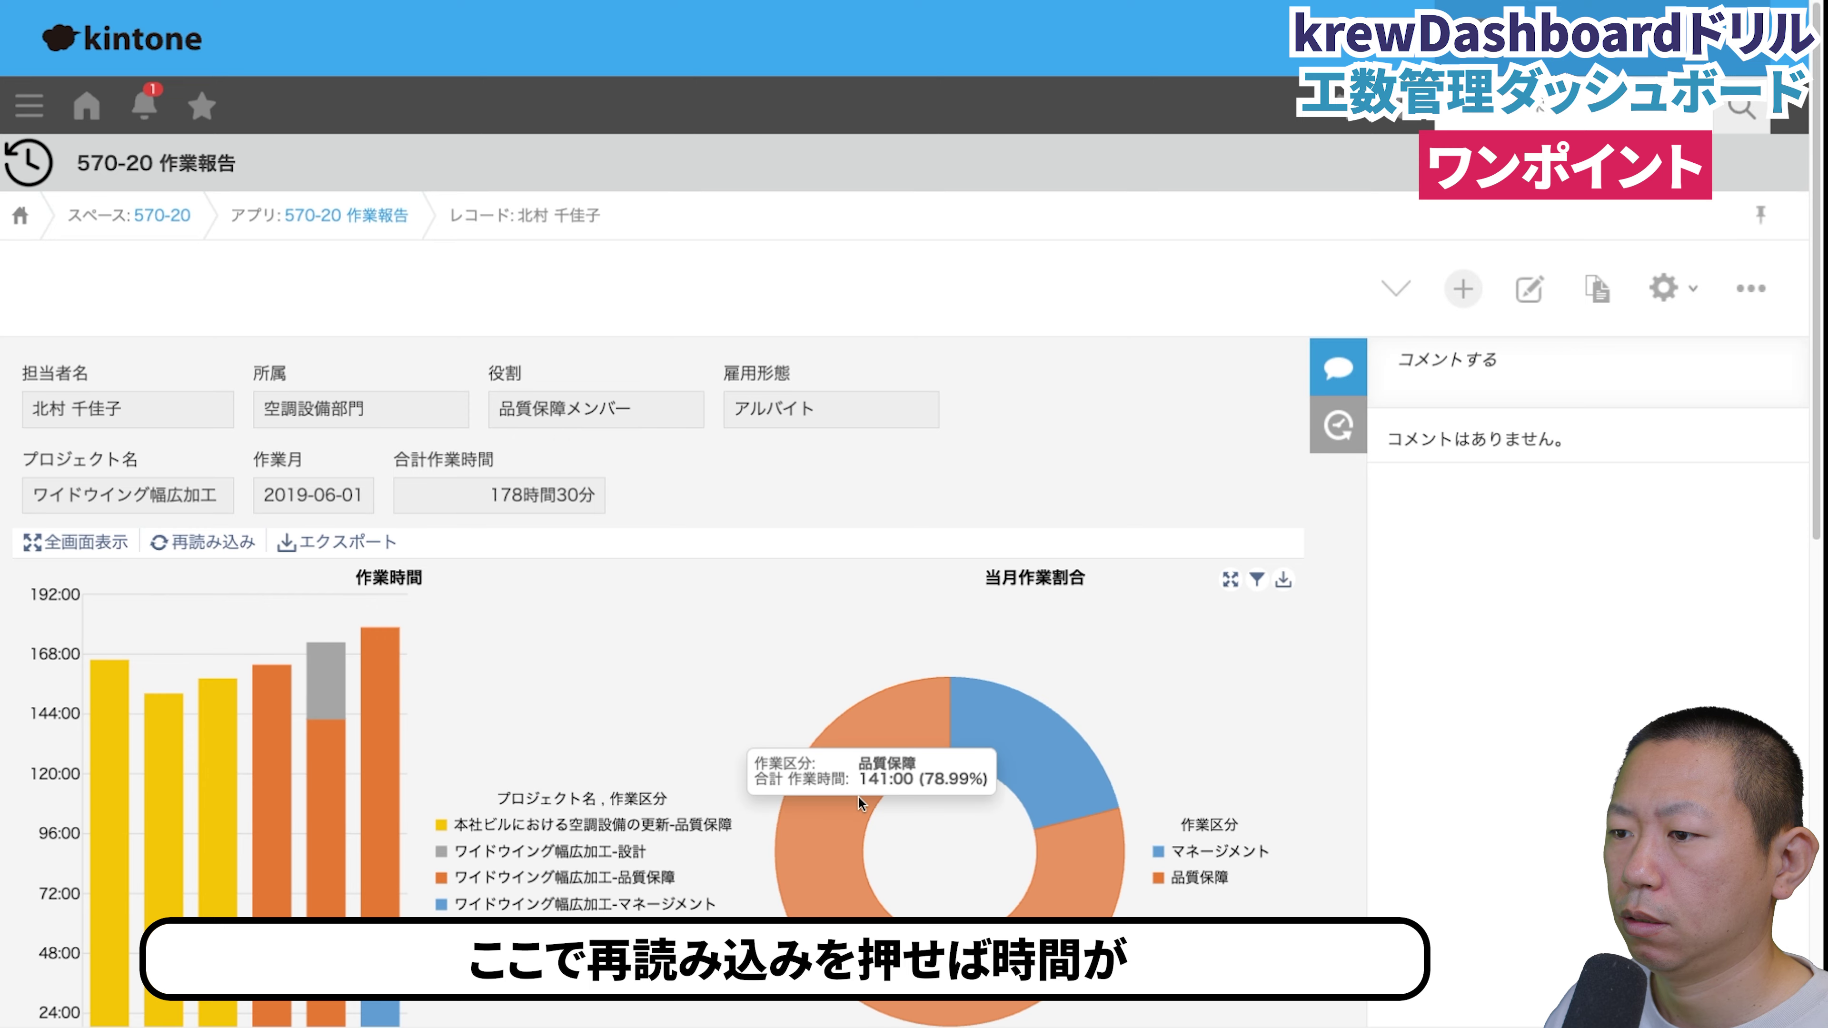